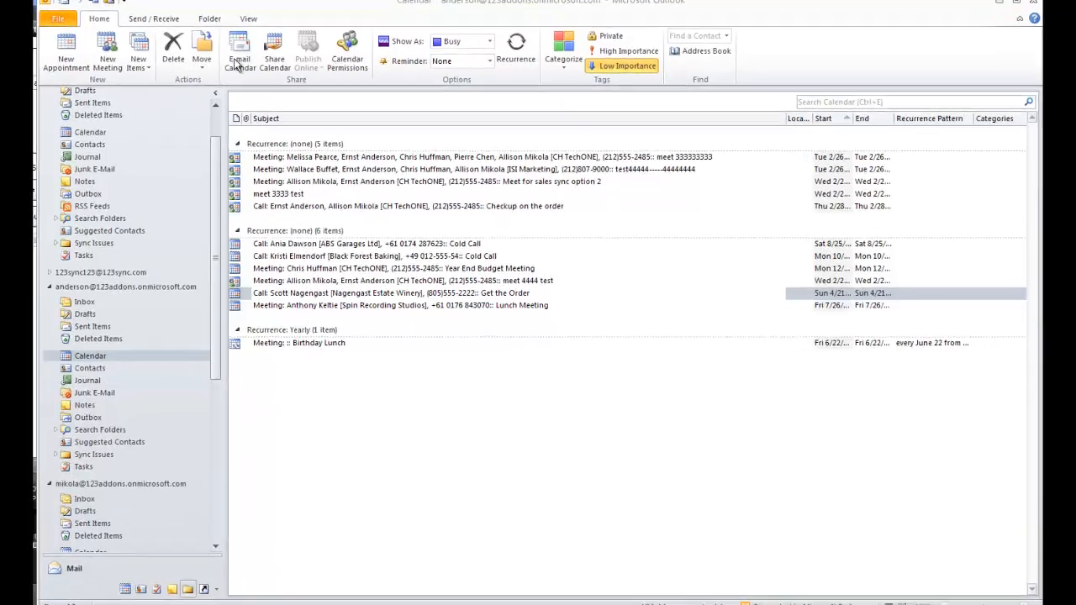
Step: Display the calendar in the List view
{"action": "left_click", "coordinate": [264, 30]}
{"action": "left_click", "coordinate": [231, 18]}
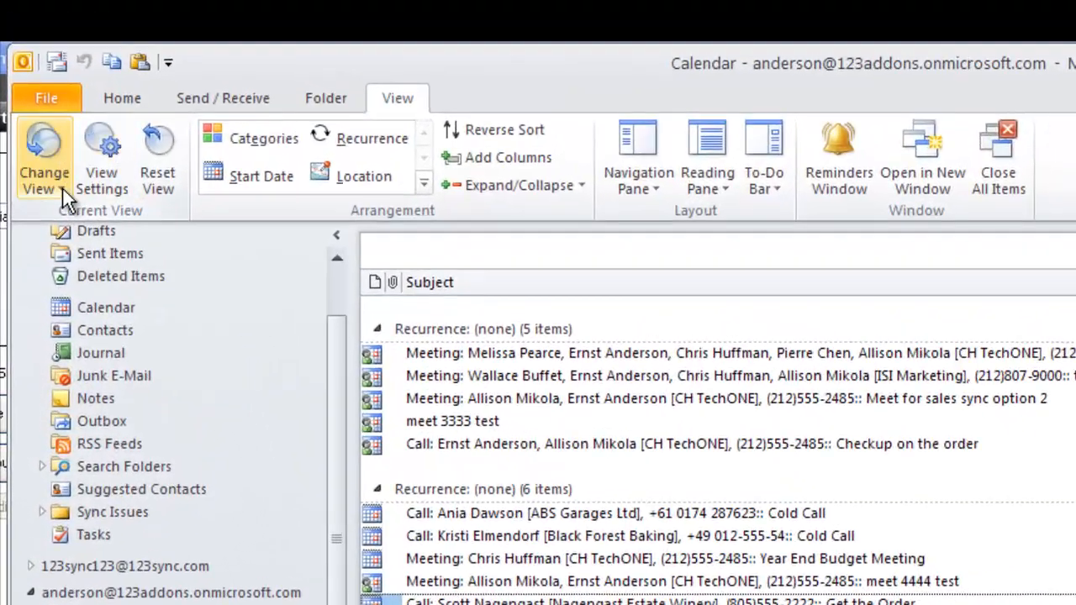
{"action": "left_click", "coordinate": [62, 187]}
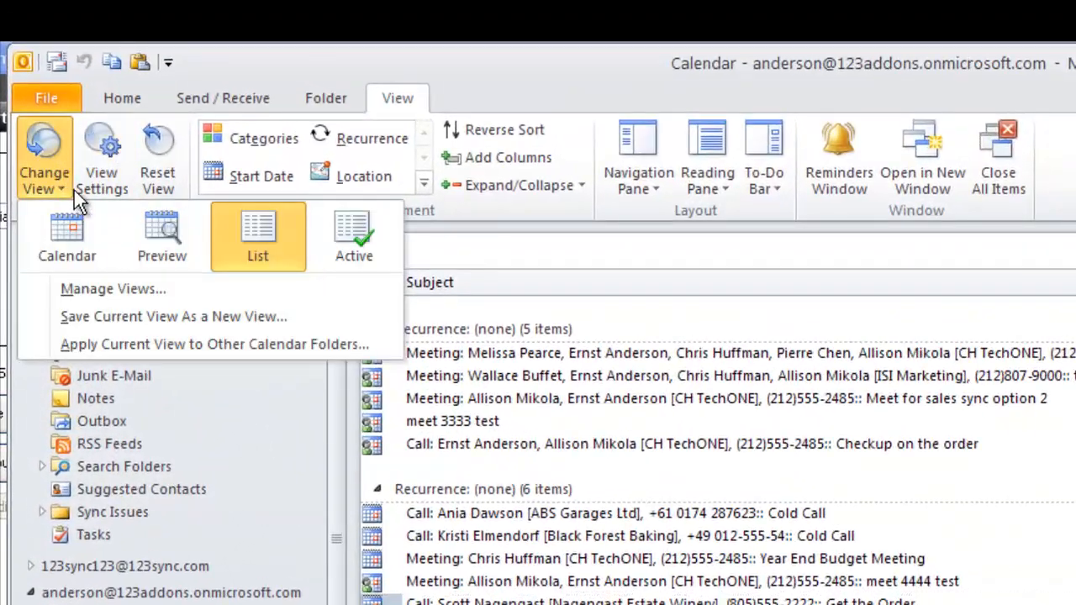
{"action": "left_click", "coordinate": [279, 225]}
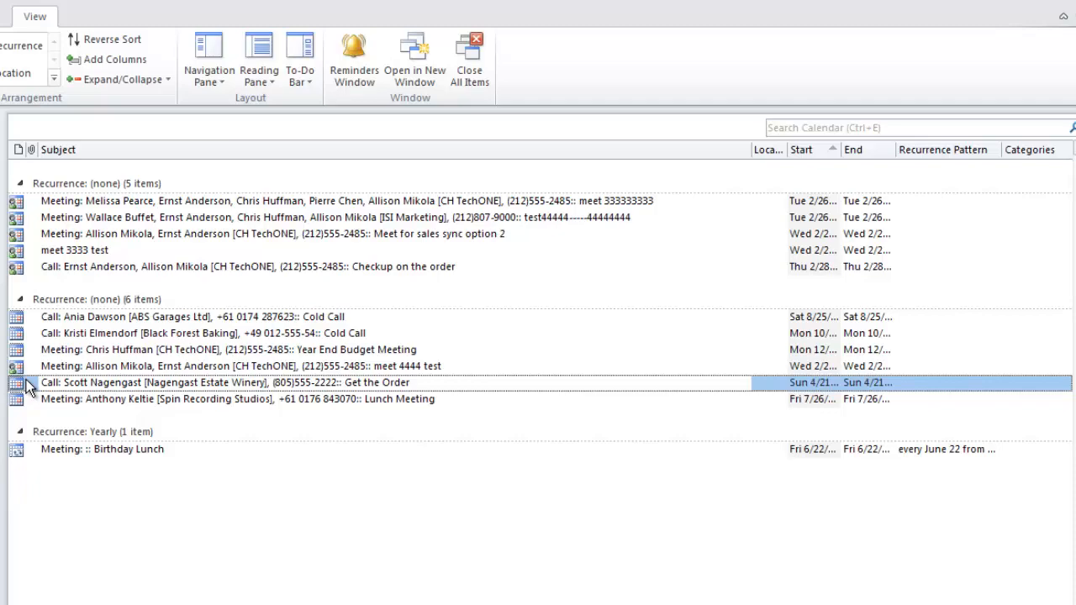
Step: Open the "Get the Order" call appointment and examine the activity type in its subject and the 123 Sync Marker line in its body
{"action": "double_click", "coordinate": [30, 386]}
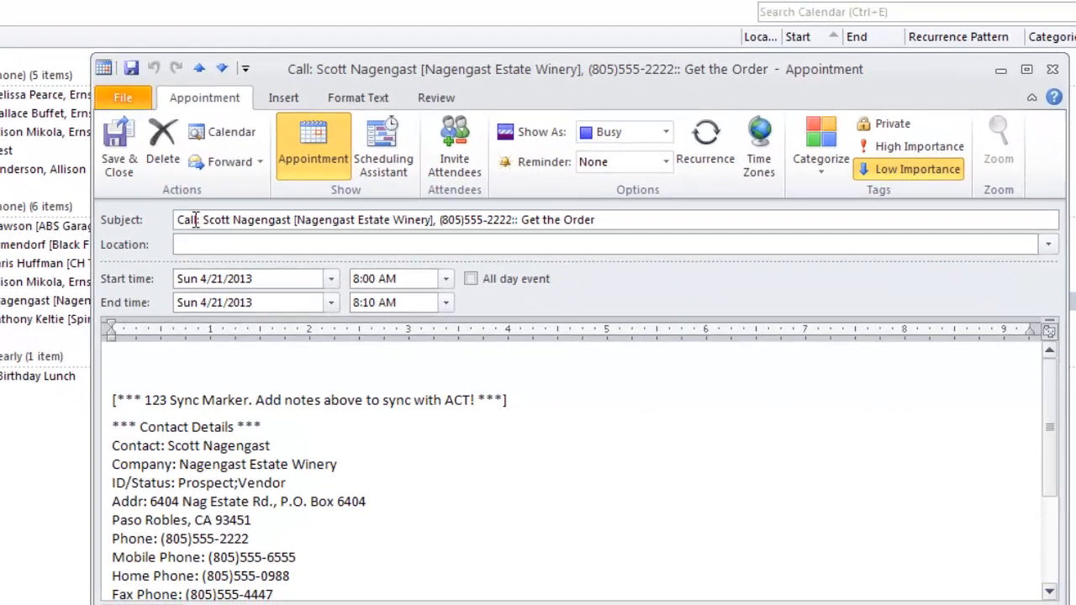
{"action": "left_click", "coordinate": [197, 241]}
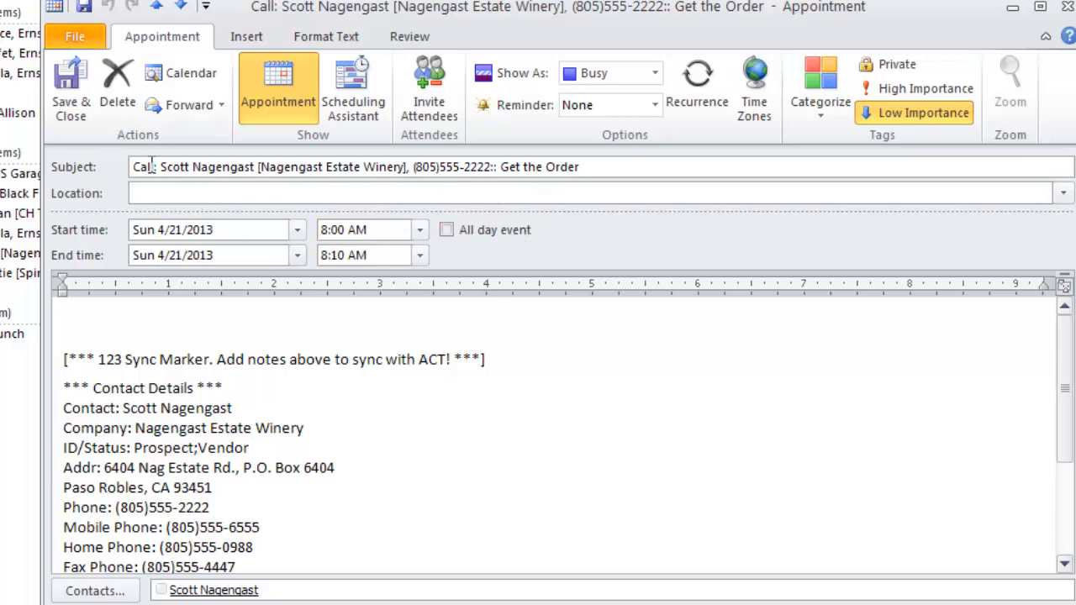
{"action": "left_click_drag", "start_coordinate": [152, 166], "coordinate": [130, 165]}
{"action": "left_click", "coordinate": [177, 192]}
{"action": "left_click_drag", "start_coordinate": [63, 359], "coordinate": [493, 356]}
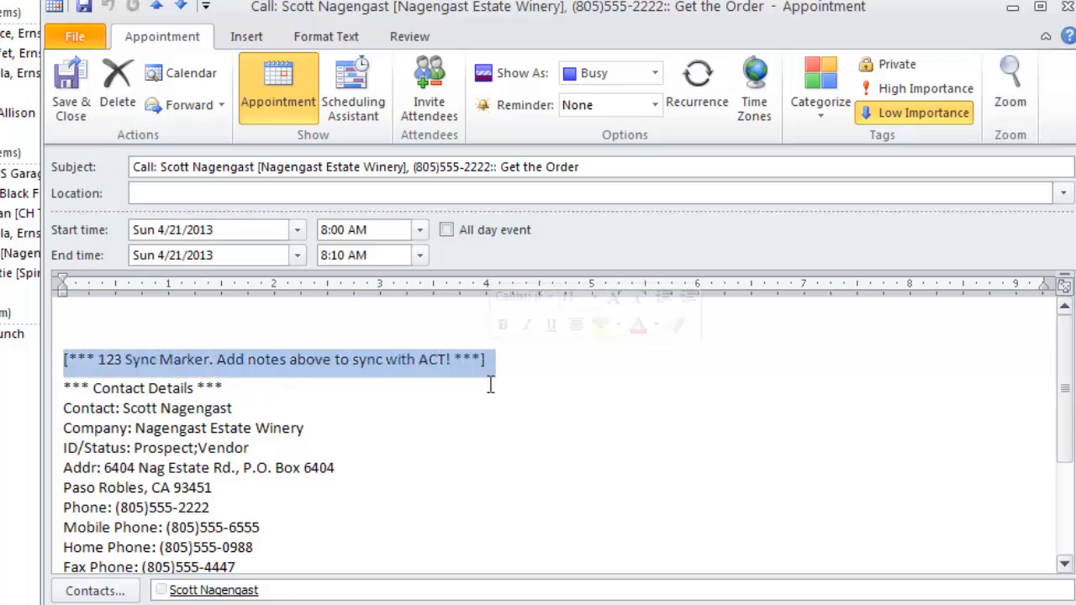
Step: Add the note "All data goes into Activity details." above the 123 Sync Marker line in the appointment body
{"action": "left_click", "coordinate": [343, 319]}
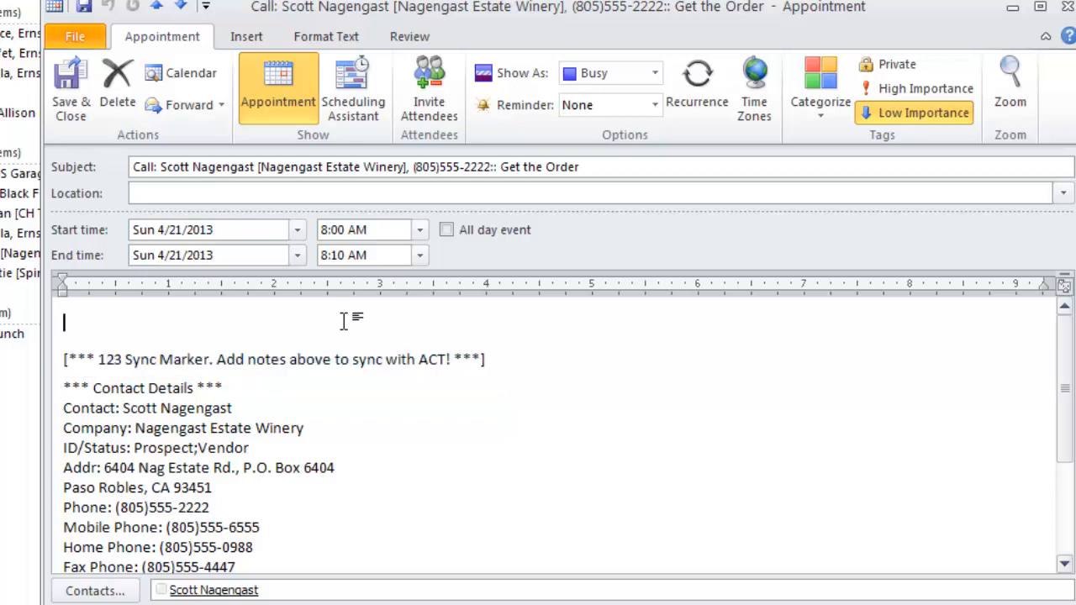
{"action": "type", "text": "AL"}
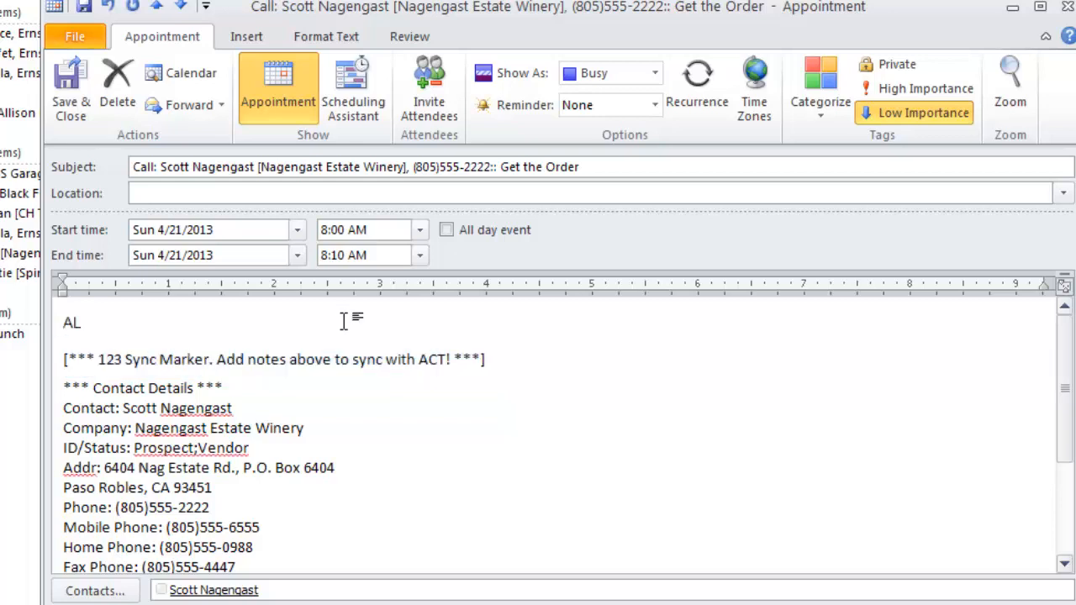
{"action": "type", "text": "l data goes into Activity details."}
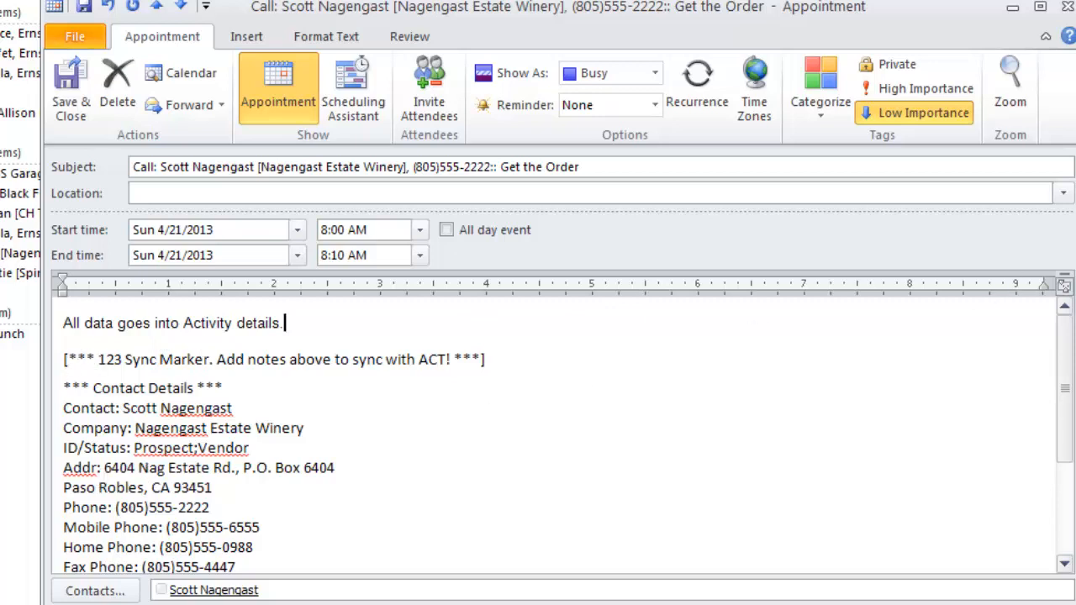
Step: Review the generated contact details and notes below the sync marker in the appointment body
{"action": "scroll", "coordinate": [1065, 361], "scroll_direction": "down", "scroll_amount": 3}
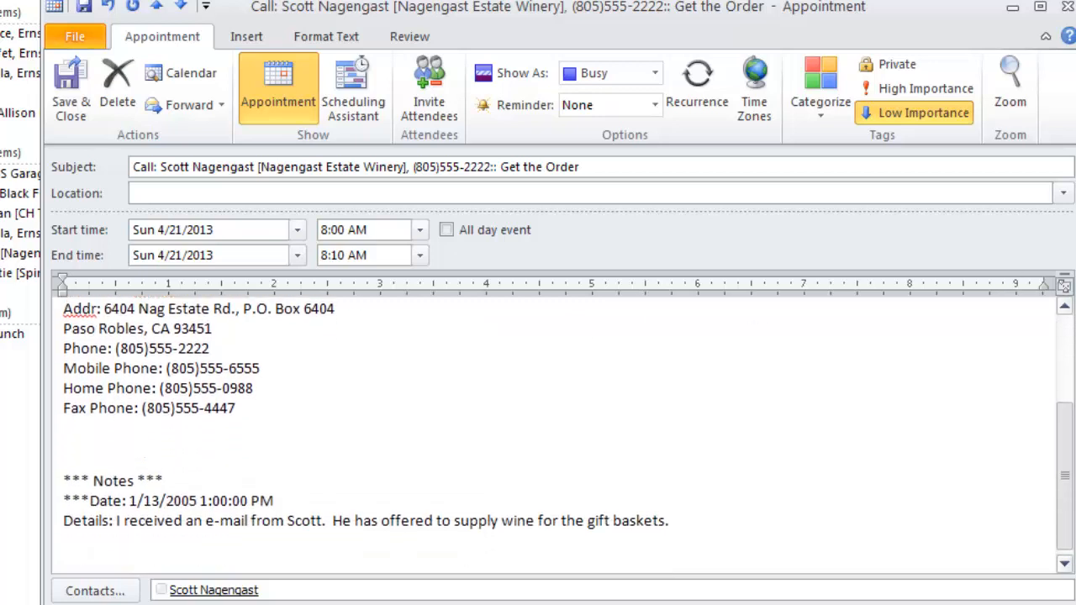
{"action": "scroll", "coordinate": [1050, 401], "scroll_direction": "up", "scroll_amount": 3}
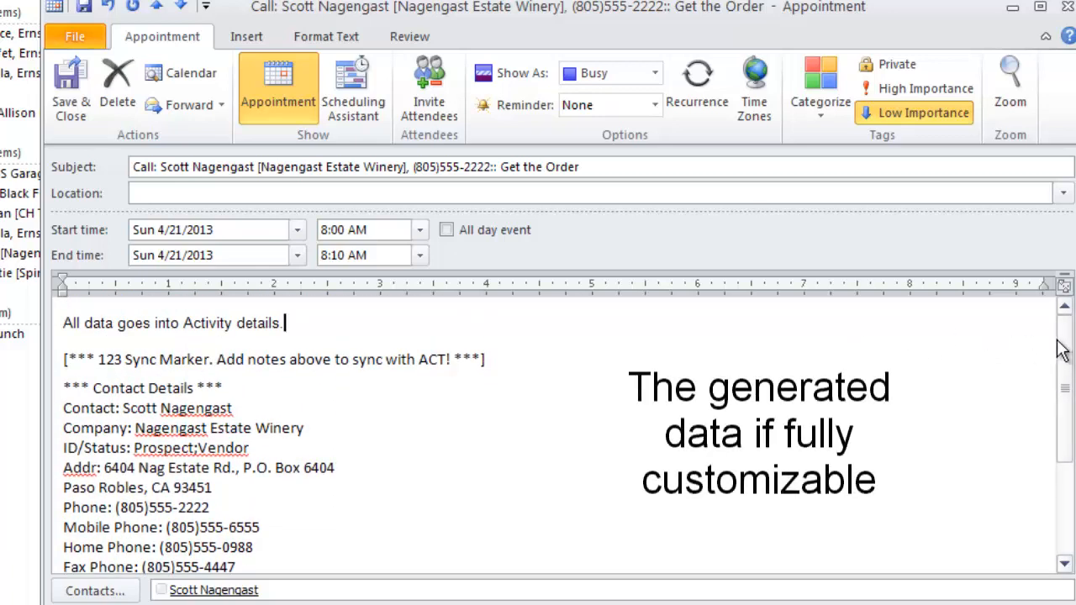
{"action": "scroll", "coordinate": [1064, 362], "scroll_direction": "down", "scroll_amount": 3}
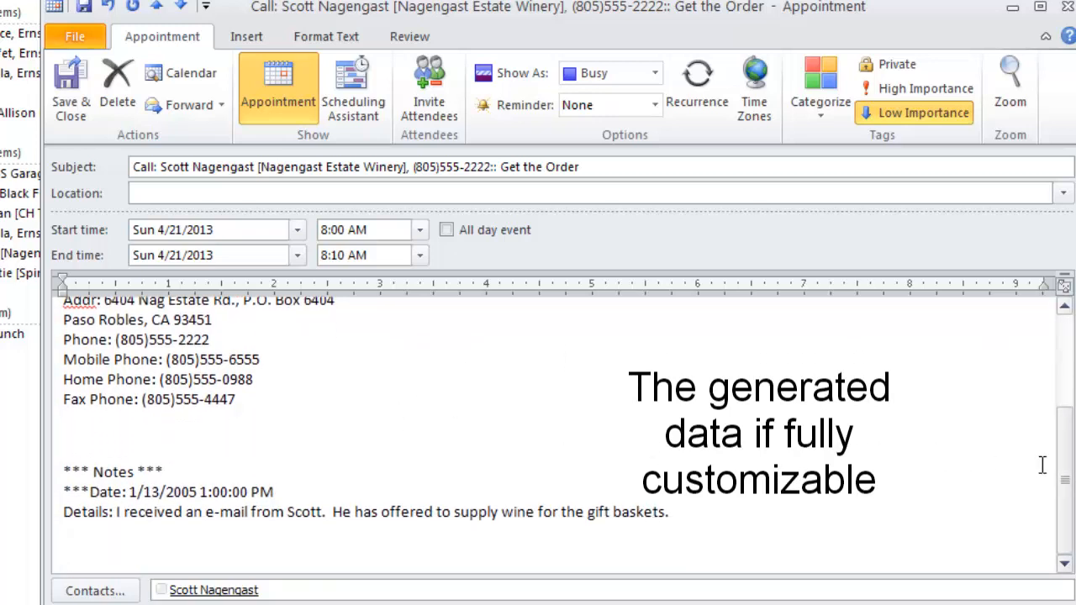
{"action": "left_click_drag", "start_coordinate": [1065, 480], "coordinate": [1068, 366]}
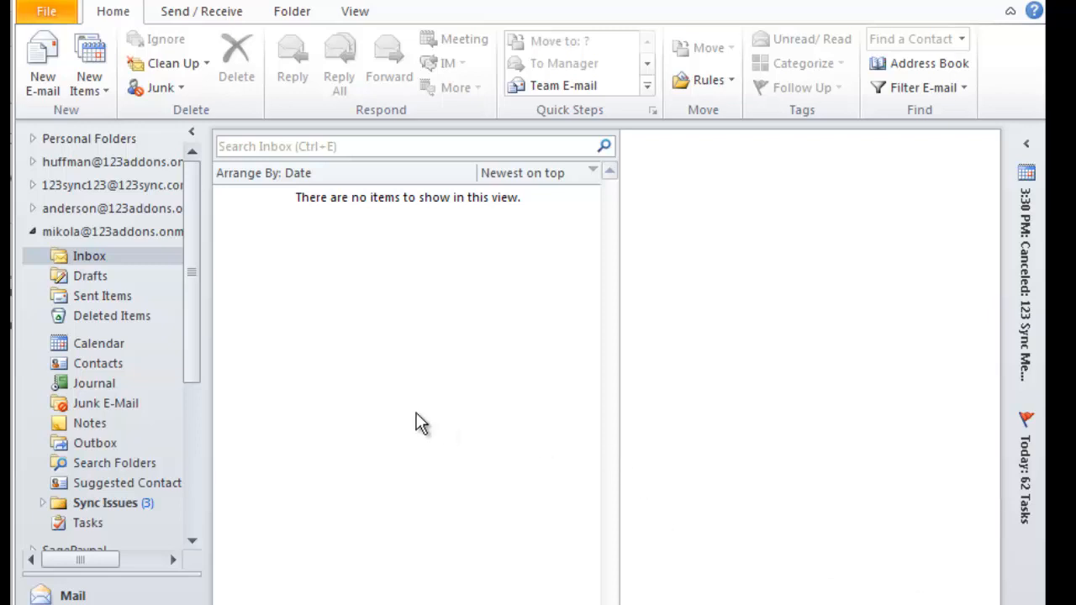
Step: Show the Calendar folder of the expanded mailbox and look through its appointment list
{"action": "left_click", "coordinate": [93, 345]}
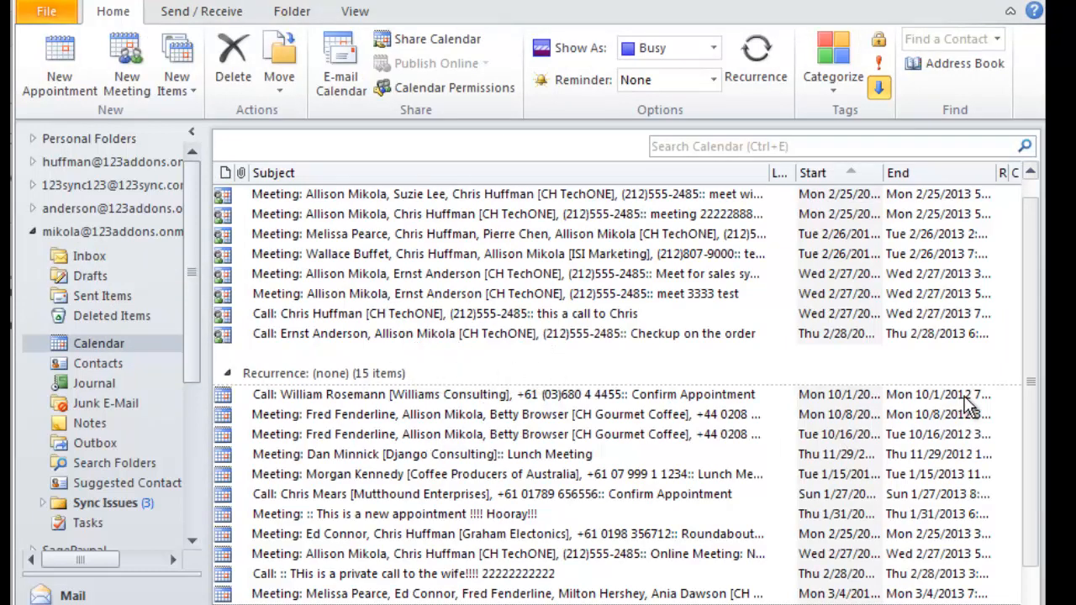
{"action": "scroll", "coordinate": [1035, 400], "scroll_direction": "down", "scroll_amount": 1}
{"action": "scroll", "coordinate": [1036, 400], "scroll_direction": "down", "scroll_amount": 2}
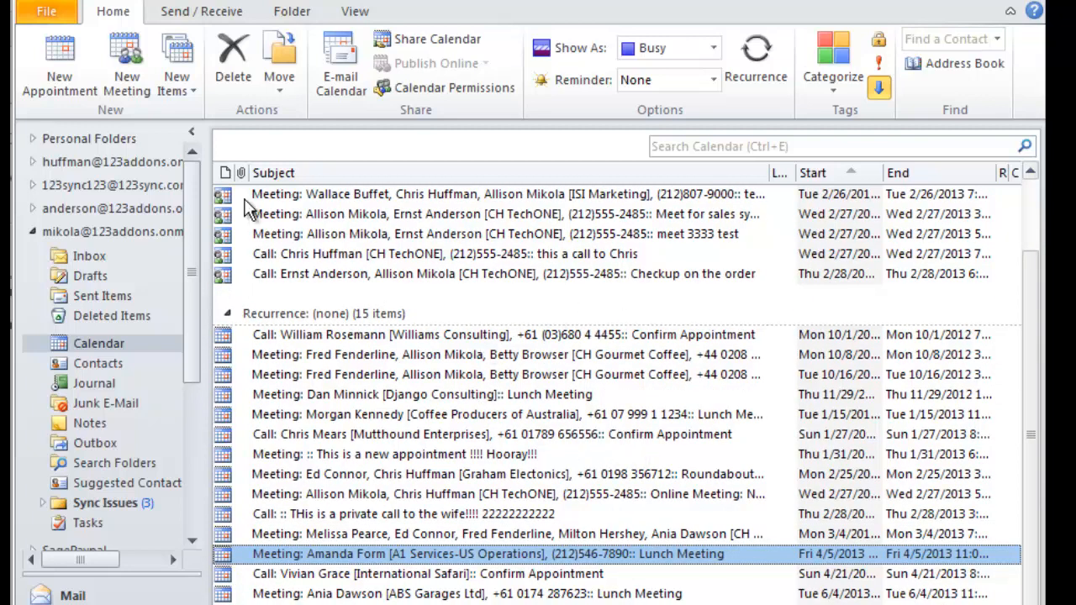
Step: Create a new appointment with the subject "Meet re. 123 Sync Implem." and narrow its window to fit the screen
{"action": "left_click", "coordinate": [69, 66]}
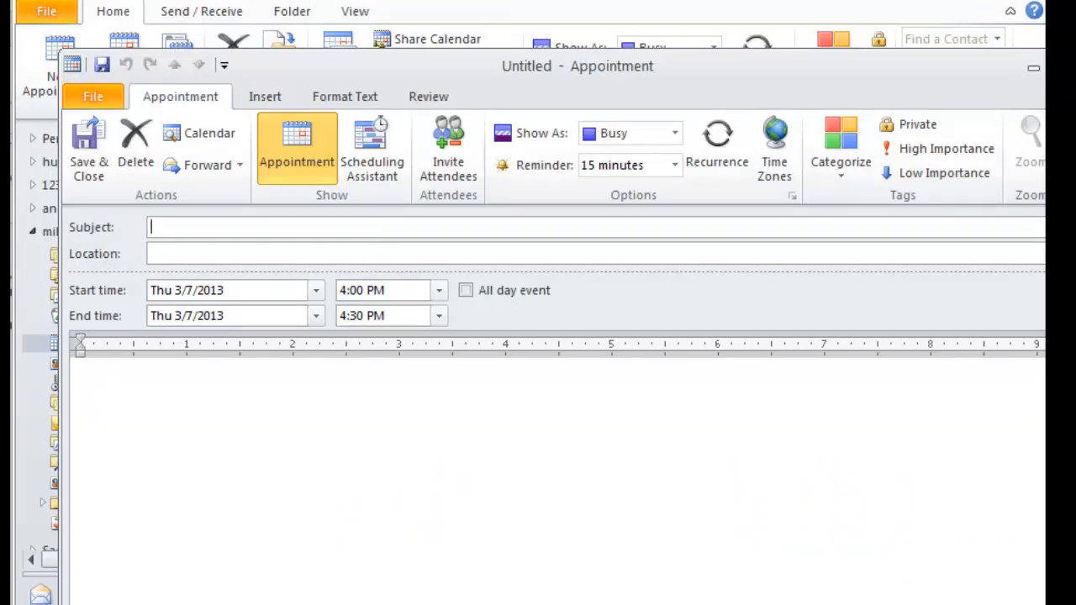
{"action": "left_click_drag", "start_coordinate": [1075, 197], "coordinate": [1007, 200]}
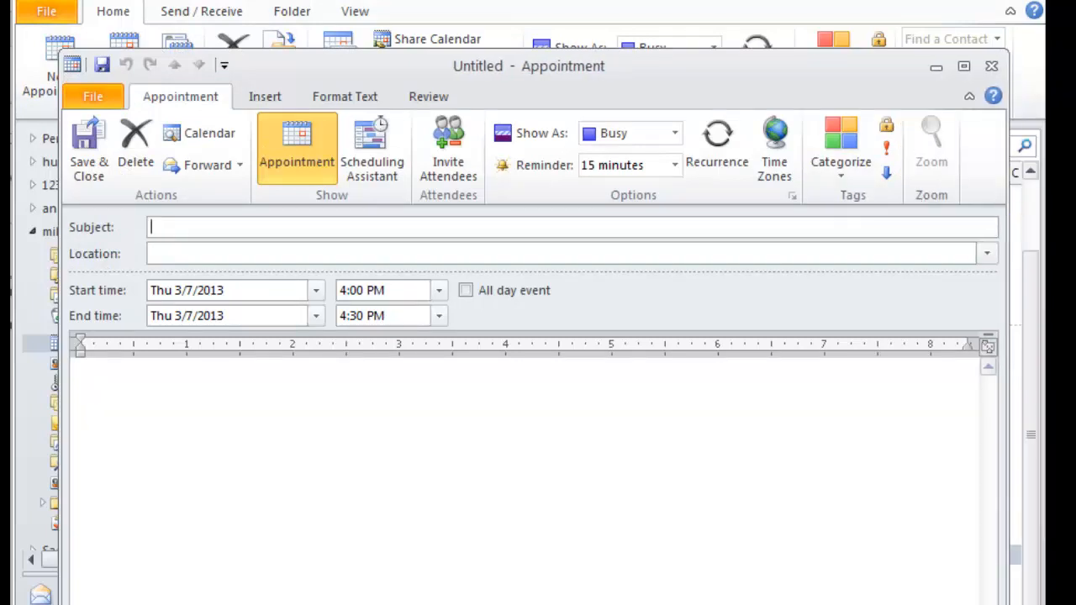
{"action": "left_click_drag", "start_coordinate": [797, 604], "coordinate": [797, 599]}
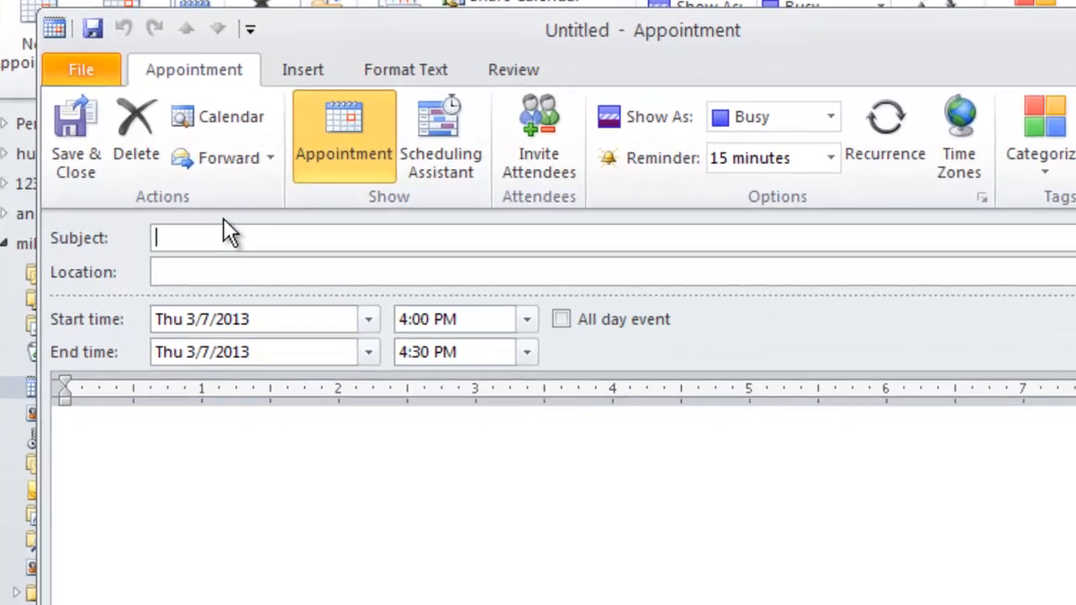
{"action": "type", "text": "Meet"}
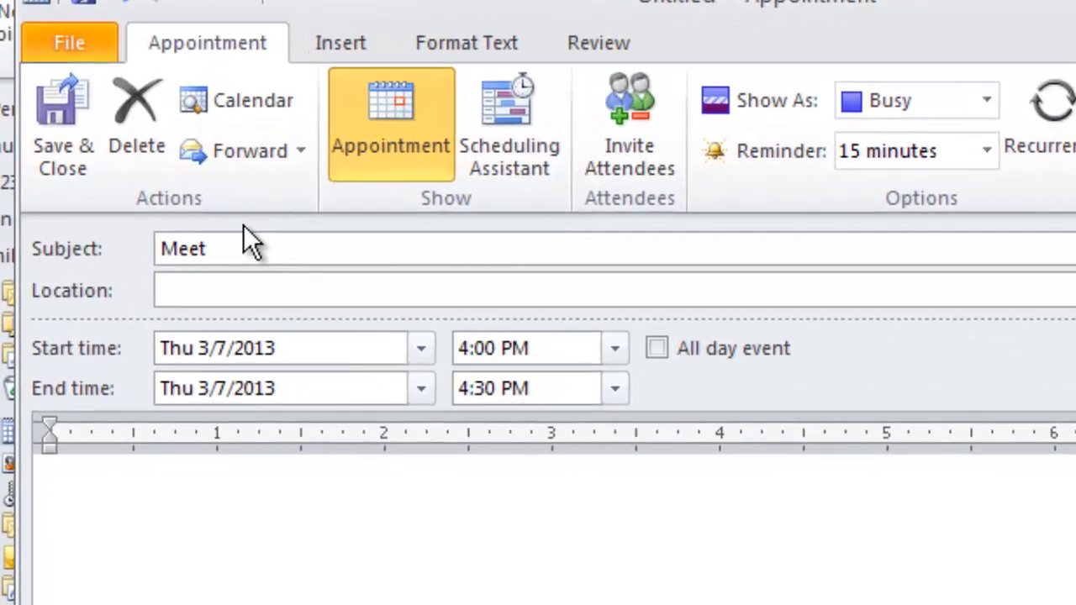
{"action": "type", "text": " re. iOS Sync Im"}
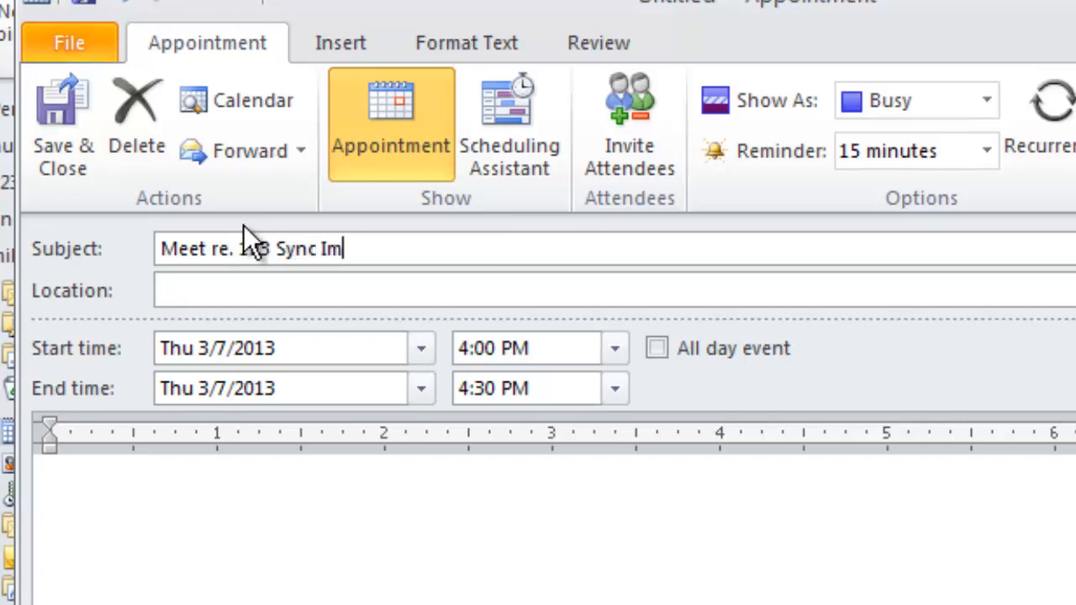
{"action": "type", "text": "plema"}
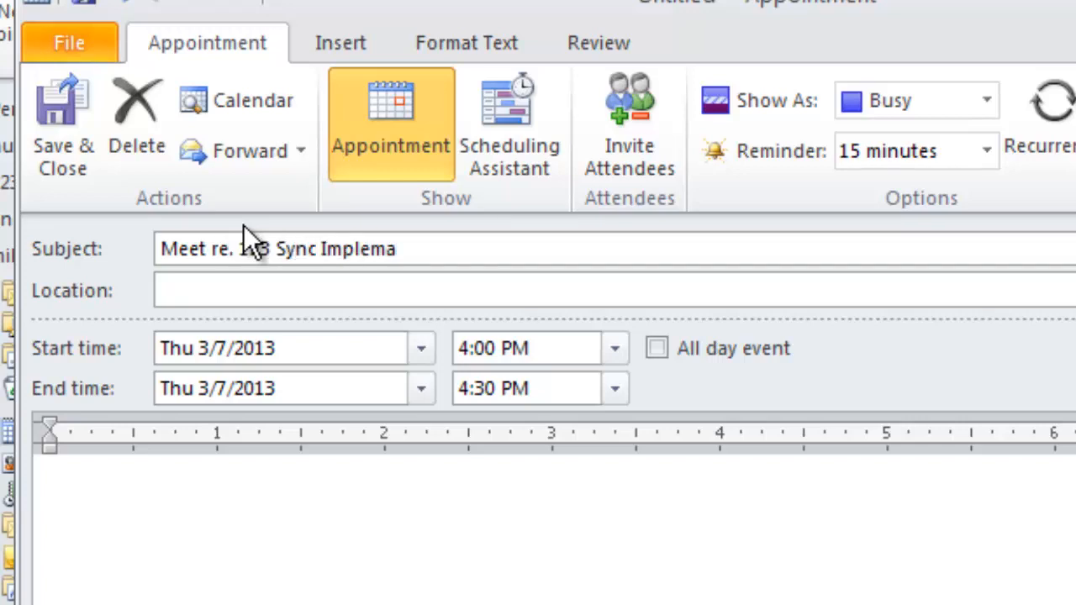
{"action": "key", "text": "BackSpace"}
{"action": "type", "text": "."}
Step: Set the appointment's location to "Palo Alto"
{"action": "left_click", "coordinate": [266, 286]}
{"action": "type", "text": "Palo ALto"}
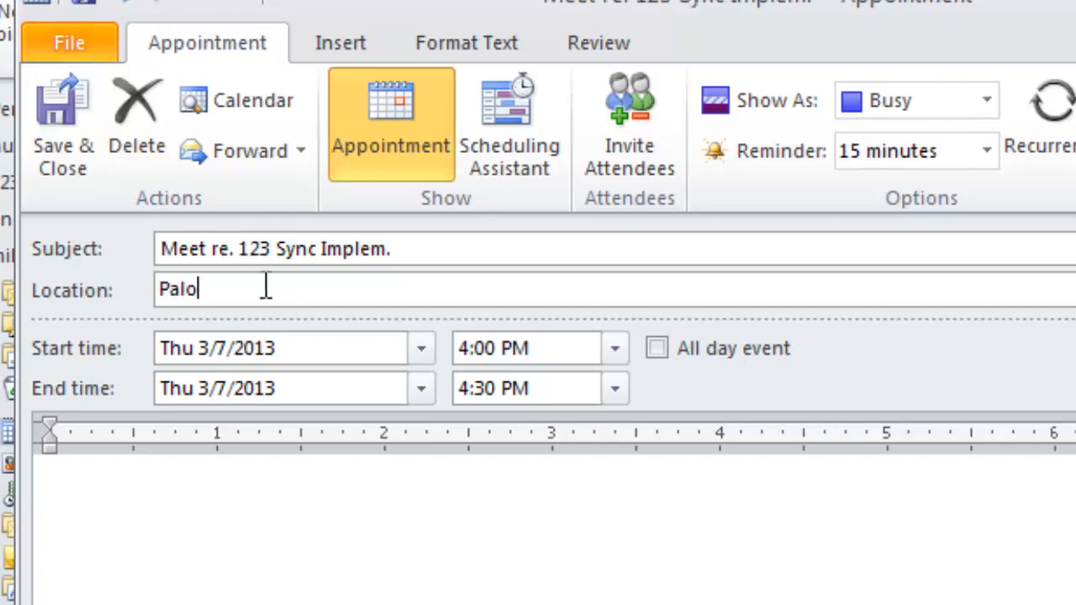
{"action": "key", "text": "BackSpace"}
{"action": "key", "text": "BackSpace"}
{"action": "key", "text": "BackSpace"}
{"action": "type", "text": "lto"}
Step: Enter "Meet and discuss and then have a drin." as the appointment's body text
{"action": "left_click", "coordinate": [261, 509]}
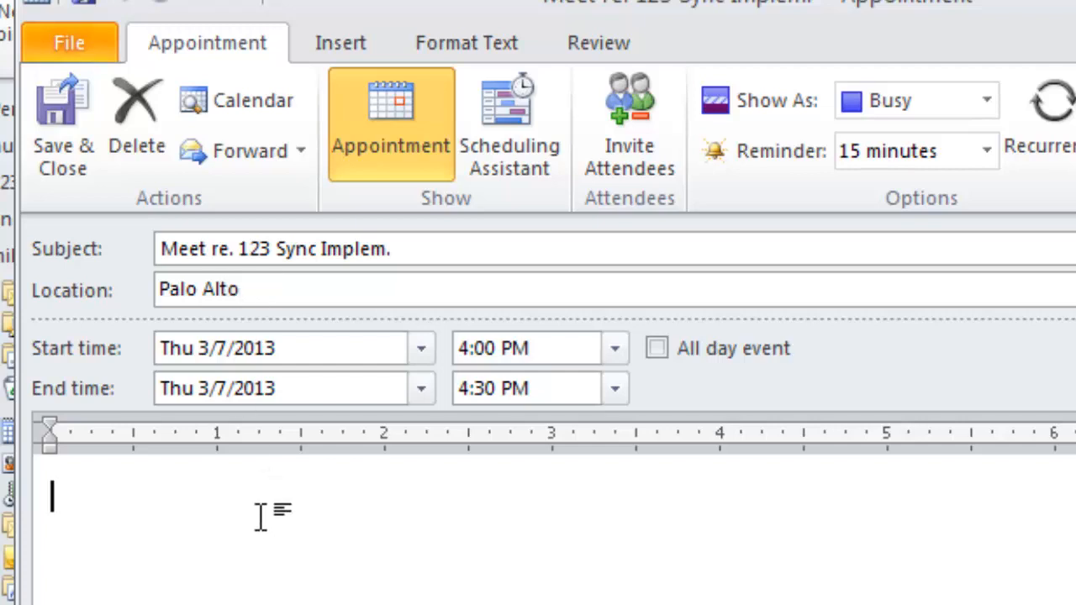
{"action": "type", "text": "M"}
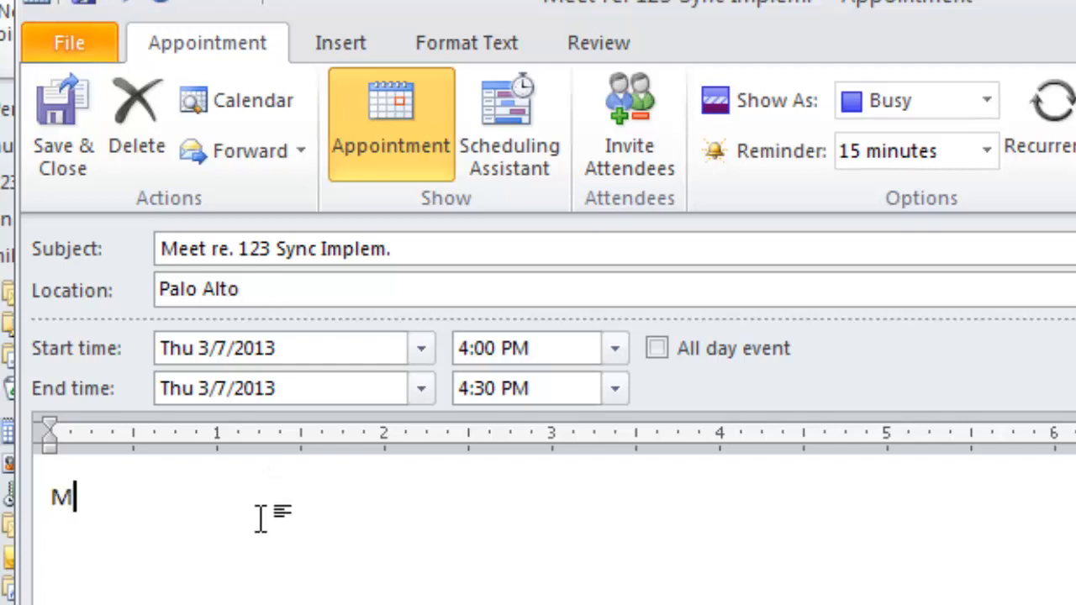
{"action": "type", "text": "eet and dis"}
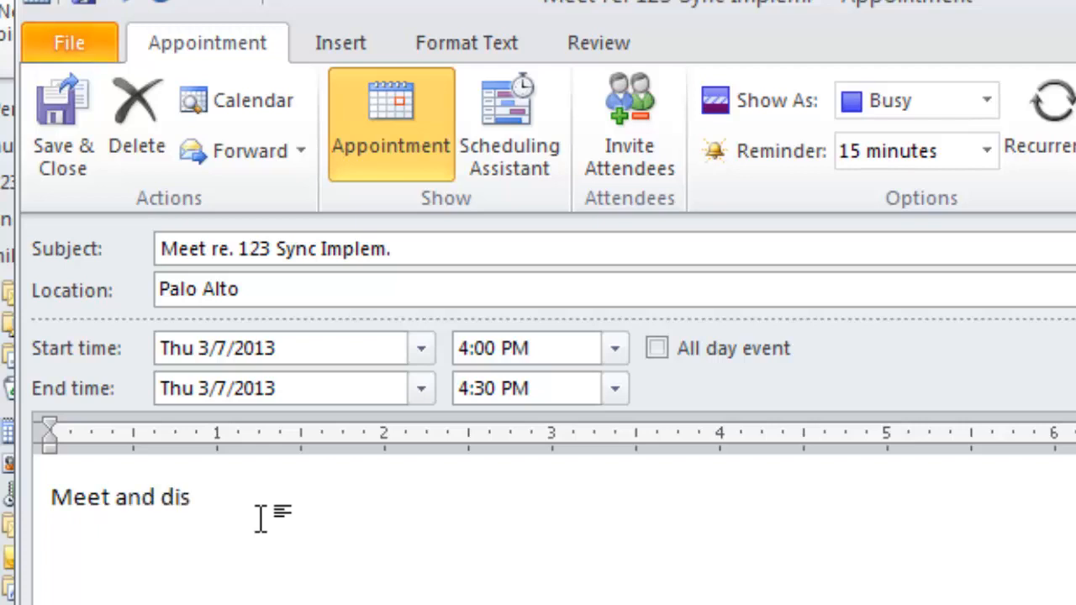
{"action": "type", "text": "cuss and th"}
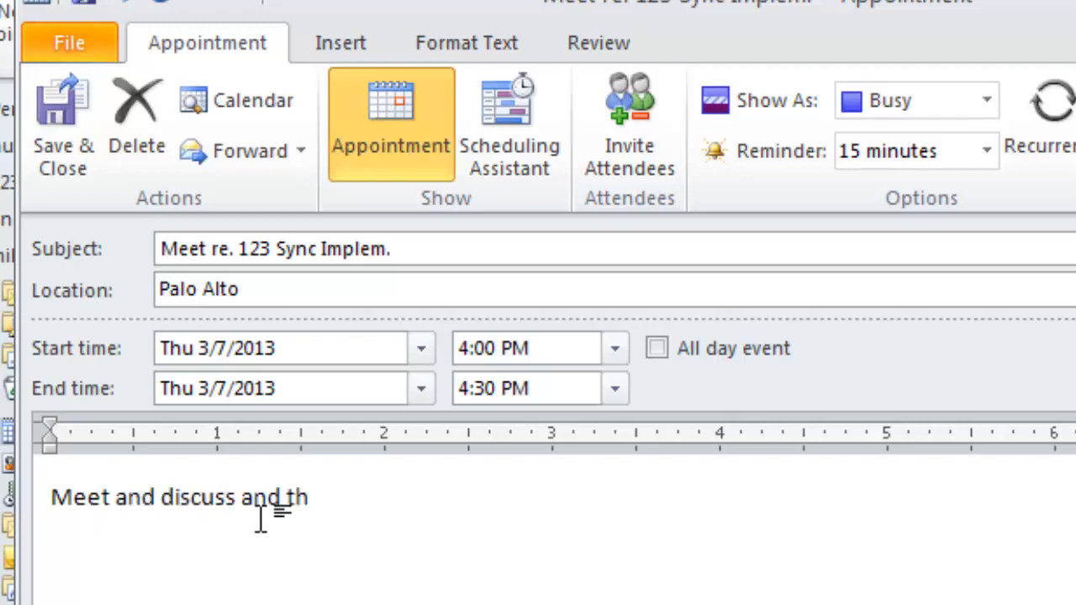
{"action": "type", "text": "en have"}
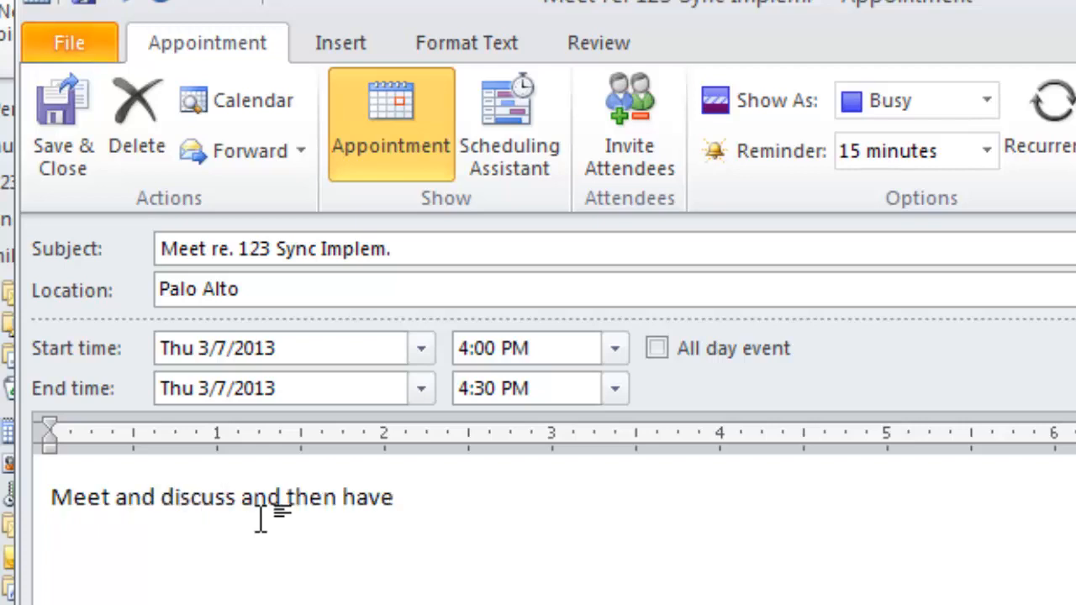
{"action": "type", "text": " a drin."}
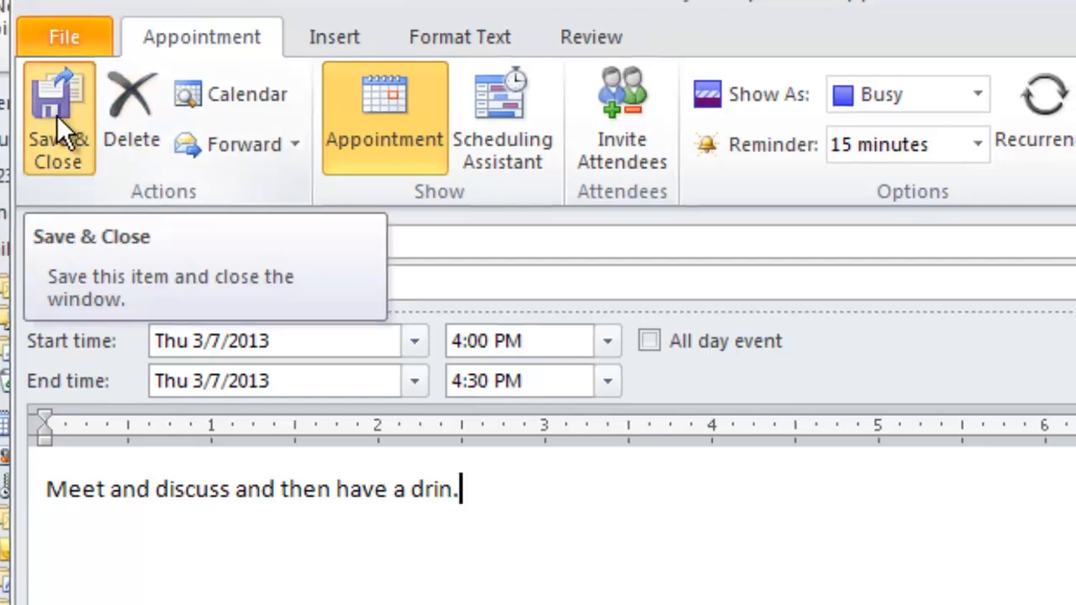
Step: Save and close the new appointment, dismiss its reminder and locate it in the calendar list
{"action": "left_click", "coordinate": [62, 121]}
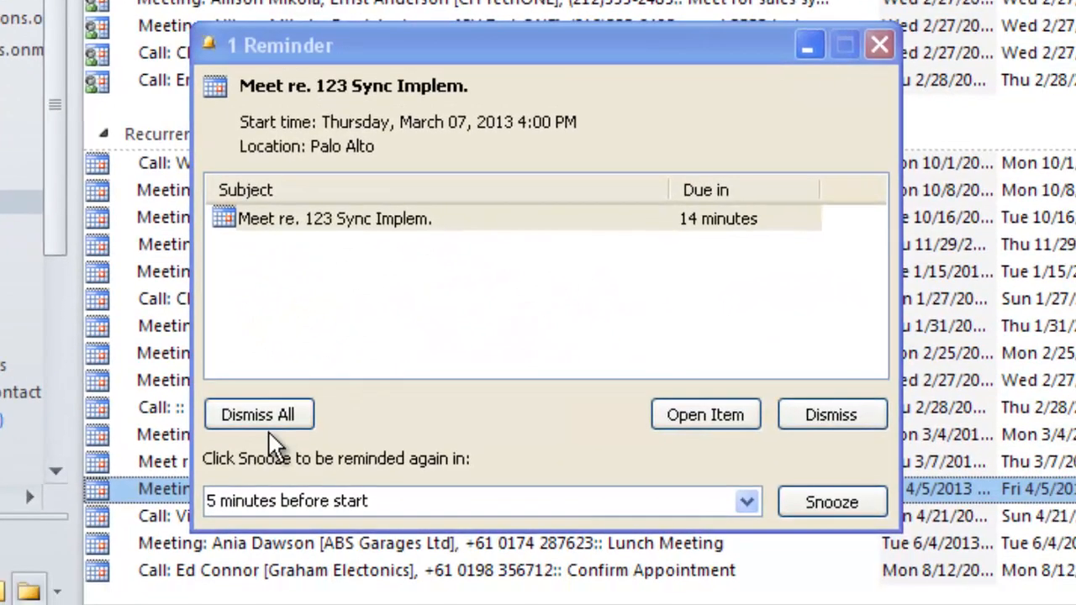
{"action": "left_click", "coordinate": [374, 509]}
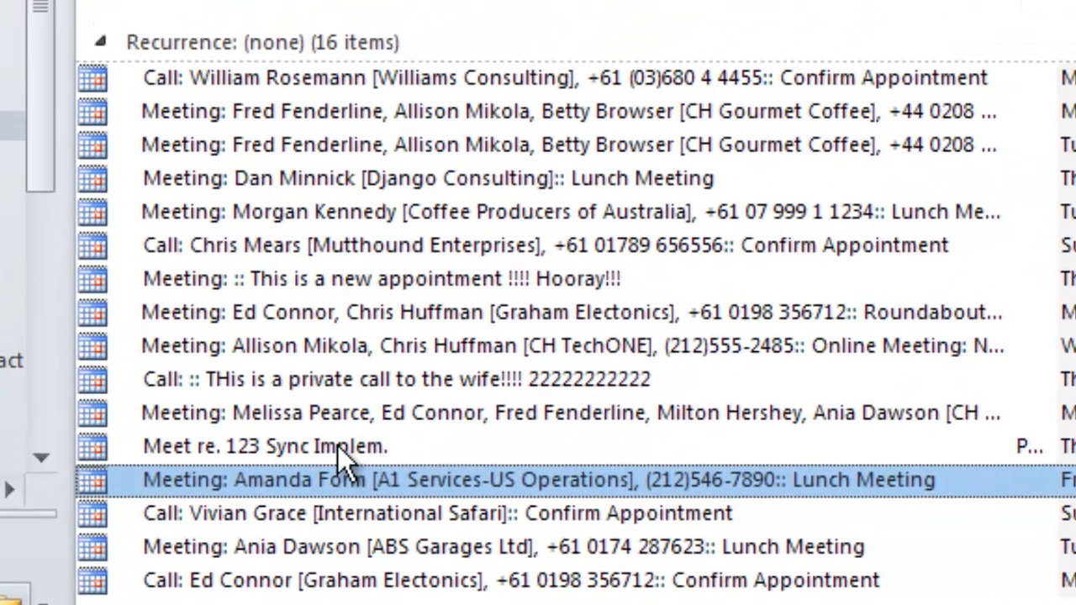
{"action": "left_click", "coordinate": [295, 461]}
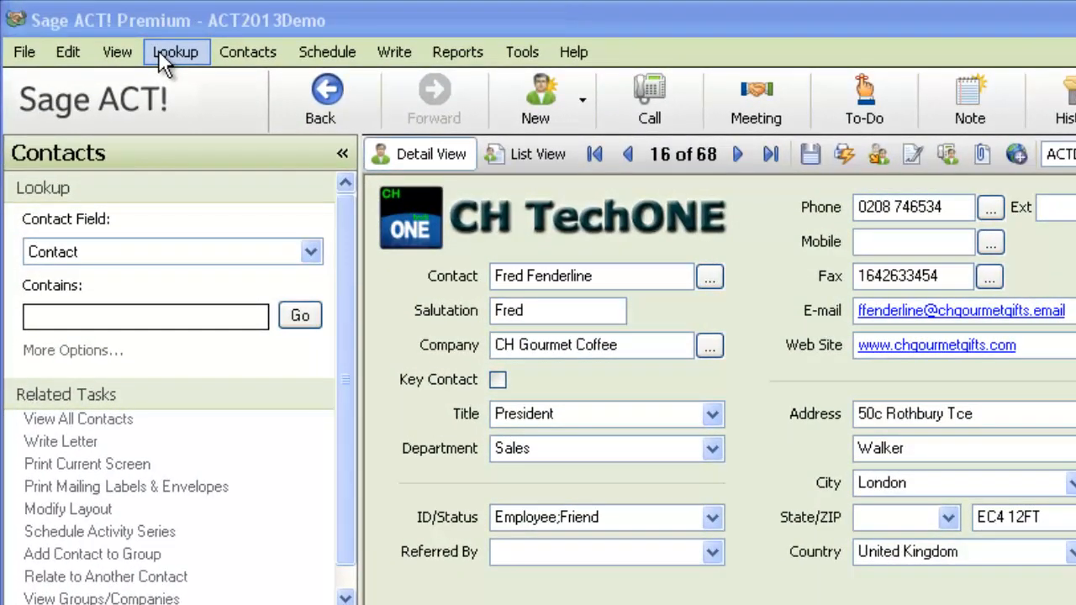
Step: In Sage ACT!, look up My Record and select the "Meet re. 123 Sync Implem." meeting among its activities
{"action": "left_click", "coordinate": [160, 55]}
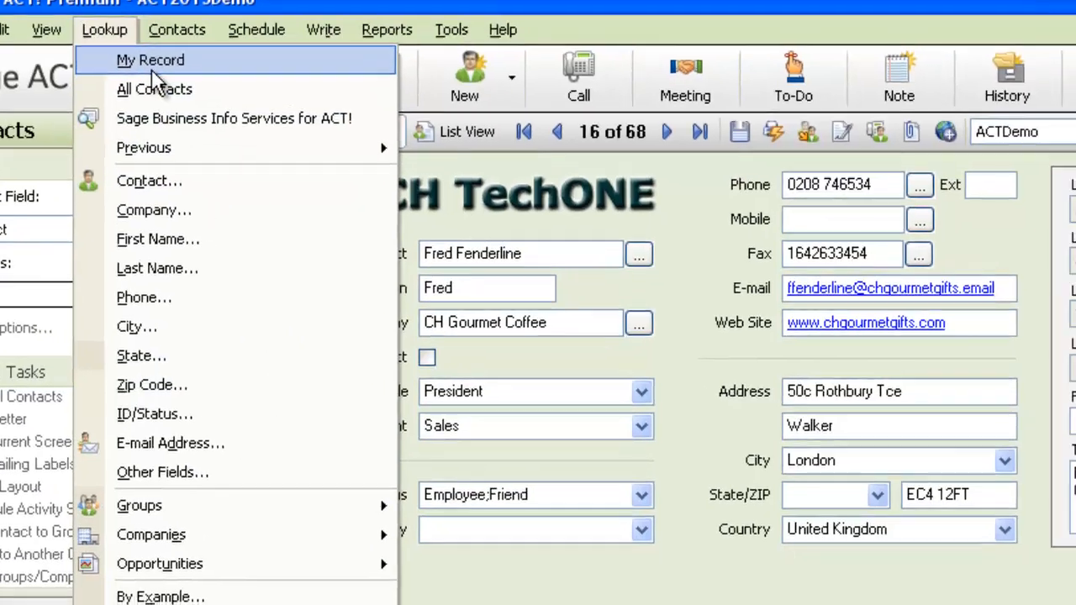
{"action": "left_click", "coordinate": [222, 88]}
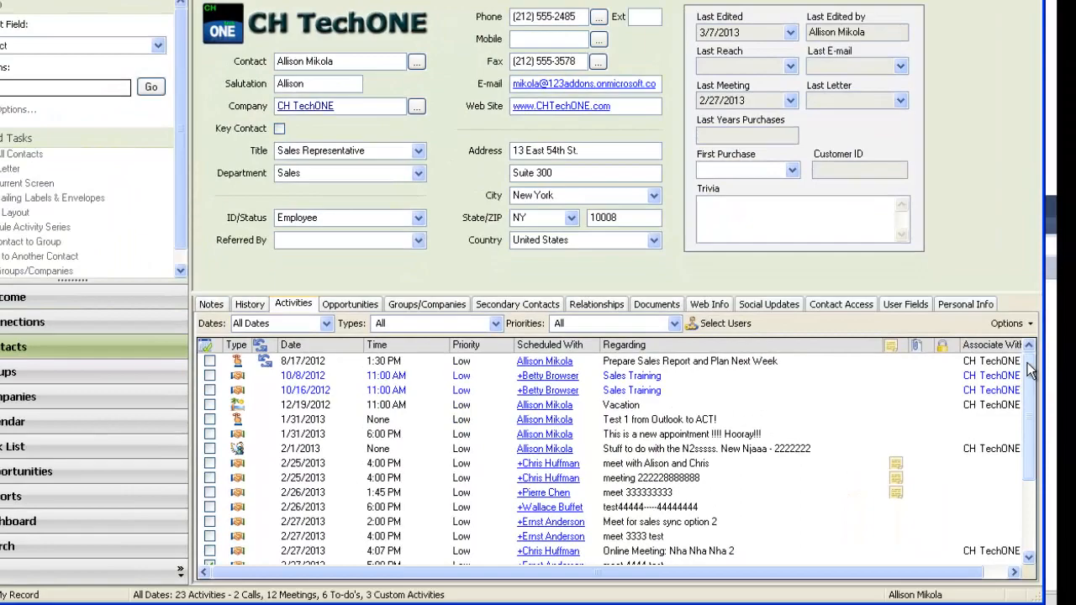
{"action": "scroll", "coordinate": [1012, 521], "scroll_direction": "down", "scroll_amount": 3}
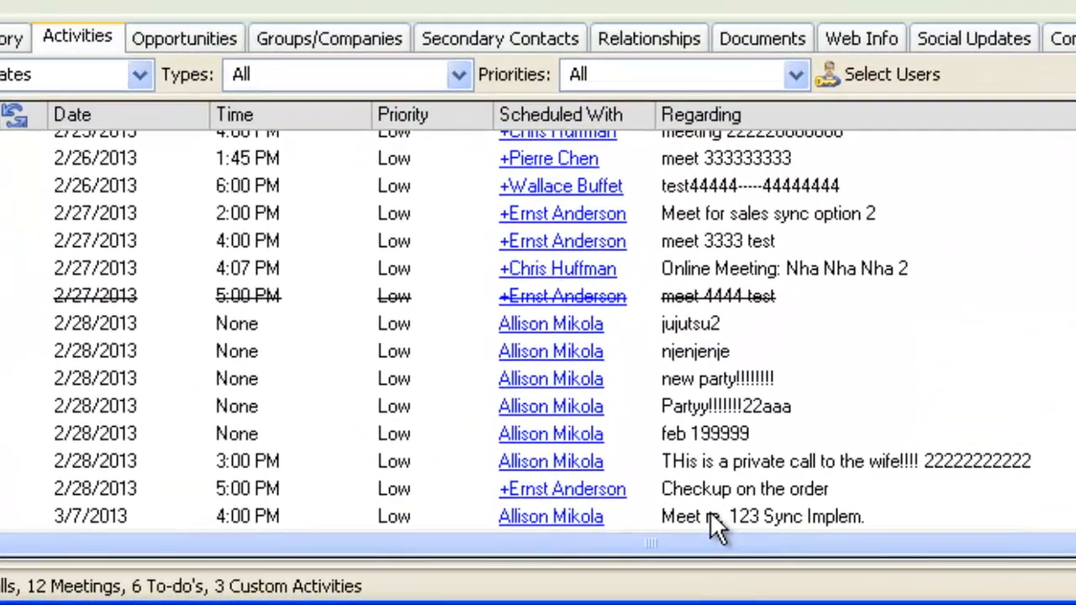
{"action": "left_click", "coordinate": [645, 551]}
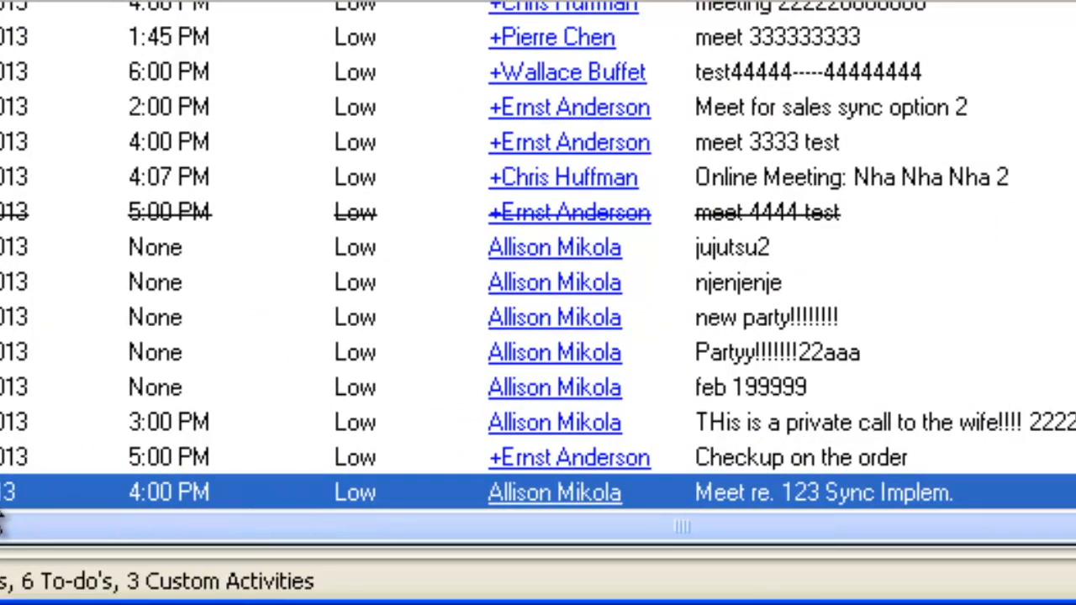
Step: Open the "Meet re. 123 Sync Implem." meeting, review its general fields and details text, and close it
{"action": "double_click", "coordinate": [773, 505]}
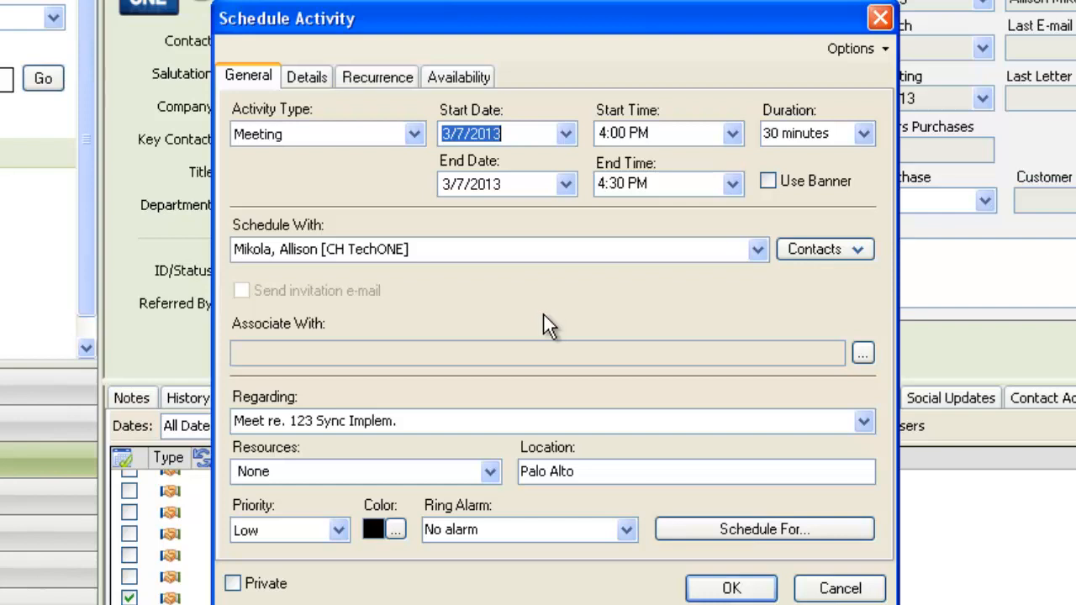
{"action": "left_click", "coordinate": [305, 77]}
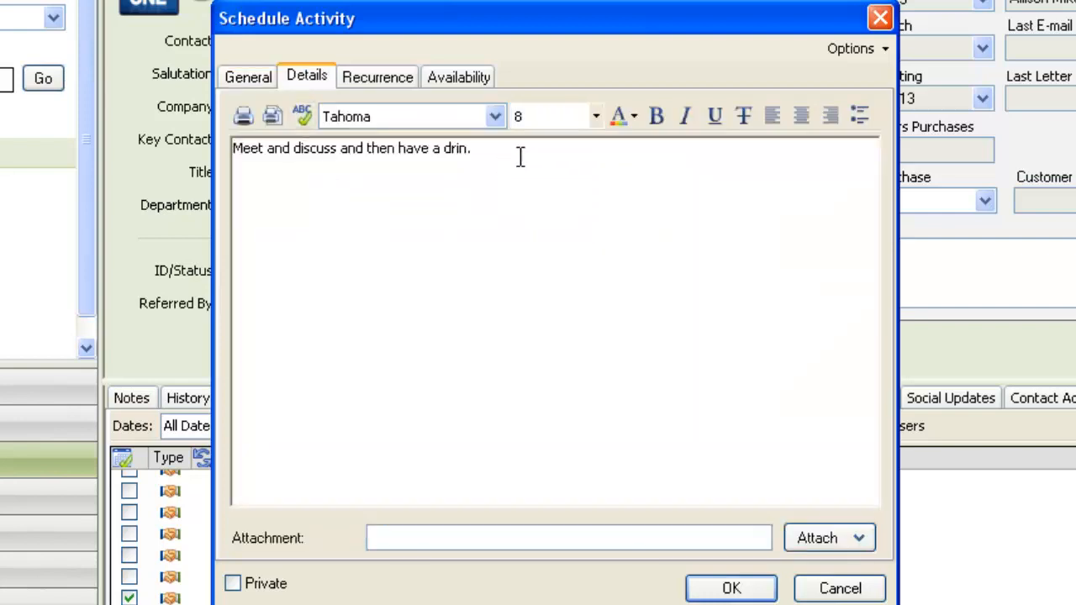
{"action": "left_click_drag", "start_coordinate": [519, 158], "coordinate": [239, 152]}
{"action": "left_click", "coordinate": [253, 79]}
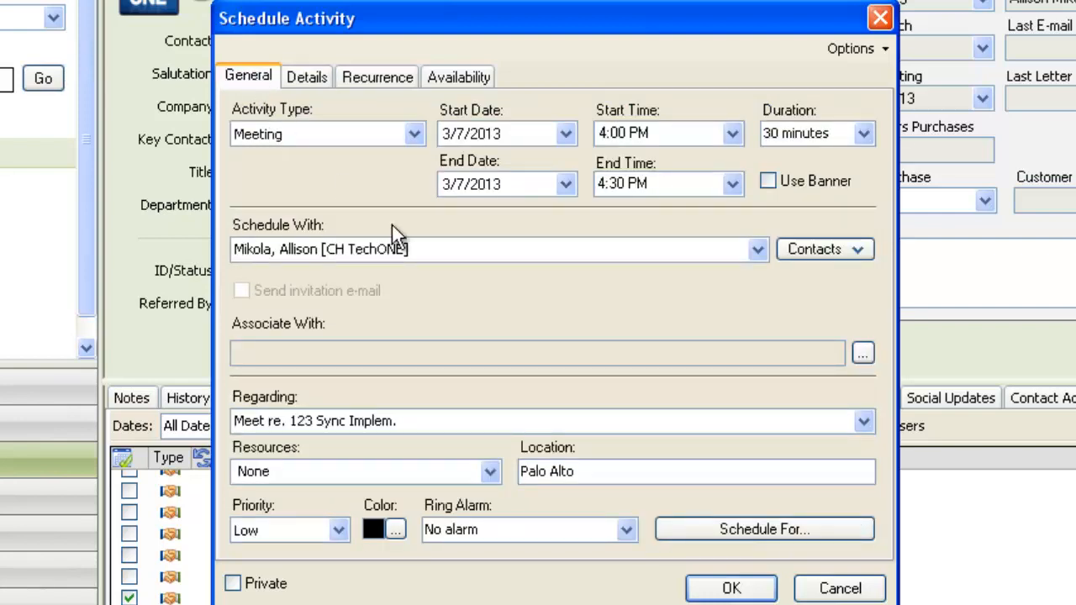
{"action": "left_click", "coordinate": [728, 591]}
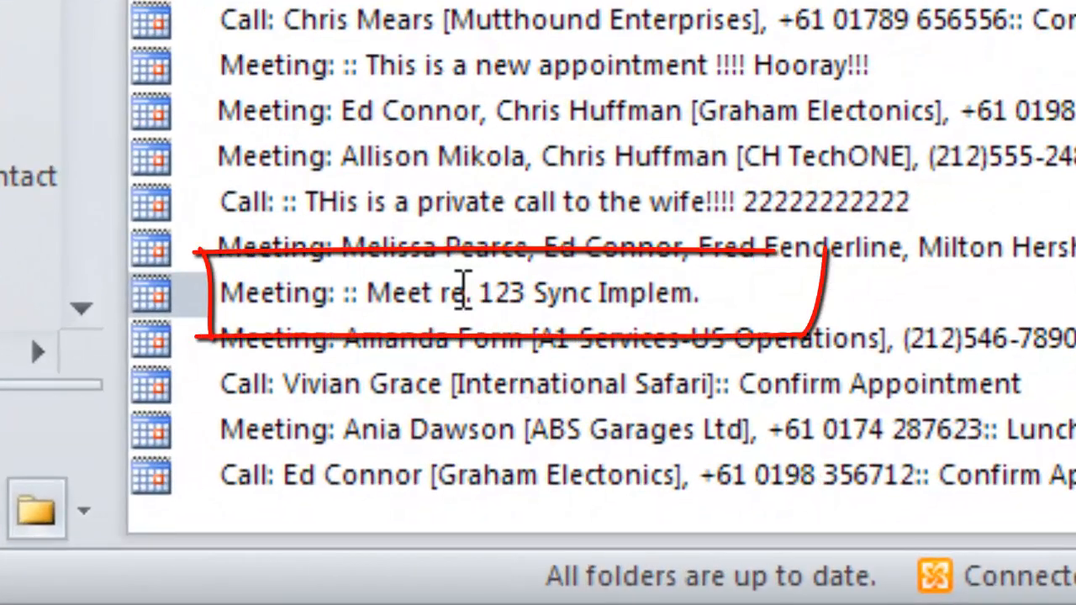
Step: In Outlook, open the "Meet re. 123 Sync Implem." calendar entry and examine the body text above the 123 Sync marker
{"action": "left_click", "coordinate": [464, 292]}
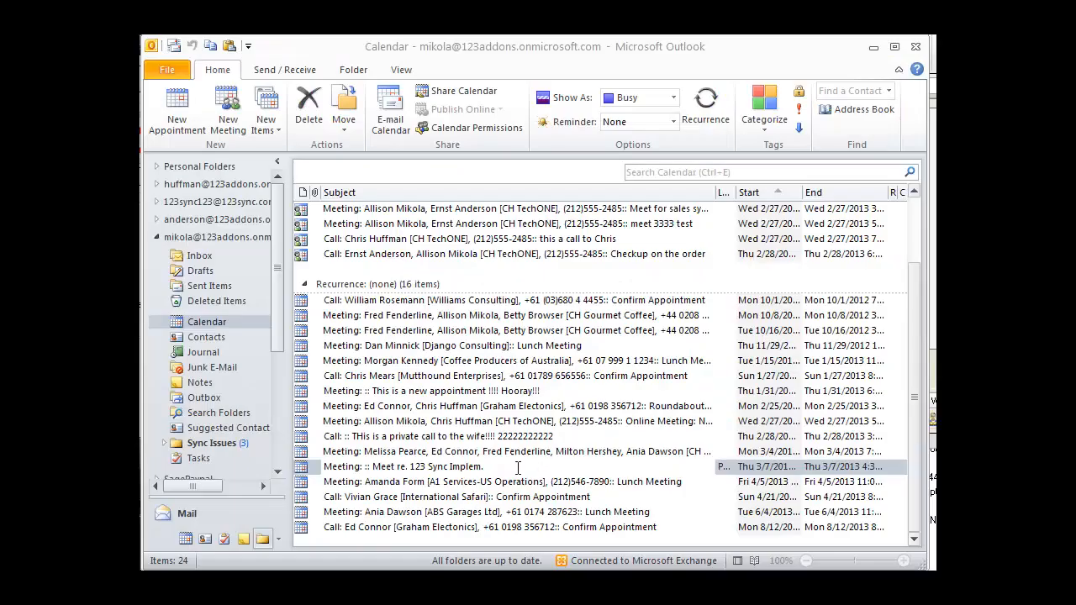
{"action": "left_click", "coordinate": [516, 466]}
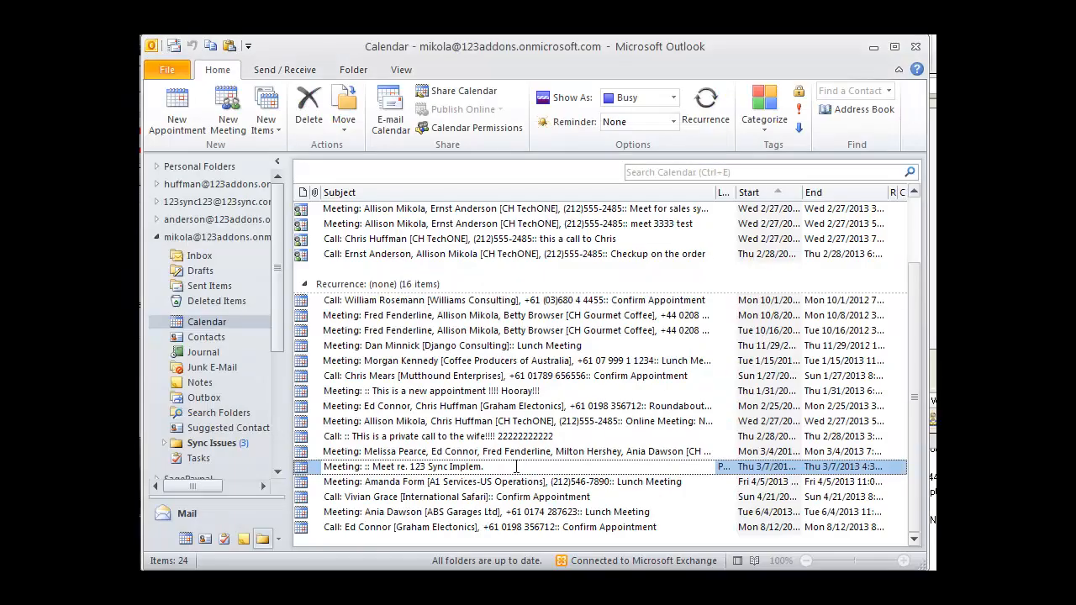
{"action": "double_click", "coordinate": [516, 467]}
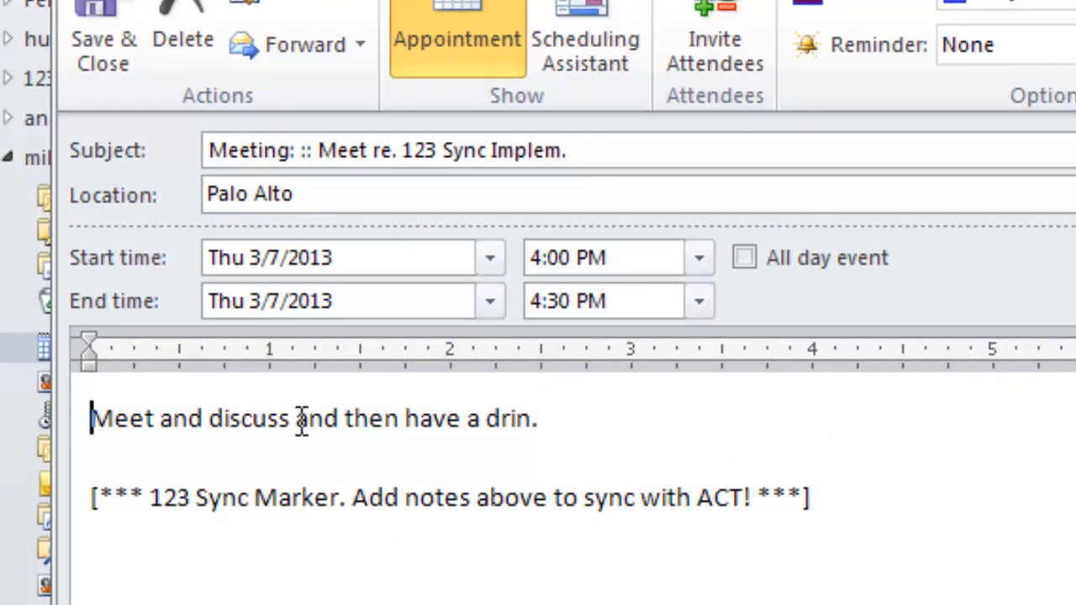
{"action": "left_click", "coordinate": [627, 408]}
{"action": "key", "text": "Down"}
{"action": "key", "text": "Down"}
{"action": "left_click_drag", "start_coordinate": [103, 425], "coordinate": [164, 461]}
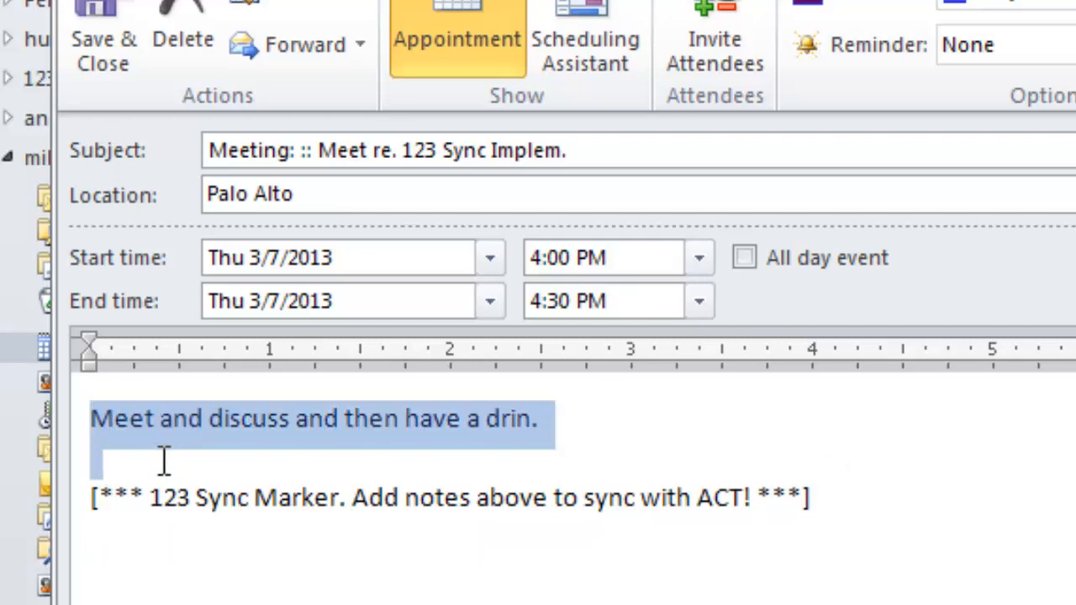
Step: Try adding the line "This area goes to the details." above the 123 Sync marker in the appointment body
{"action": "left_click", "coordinate": [175, 463]}
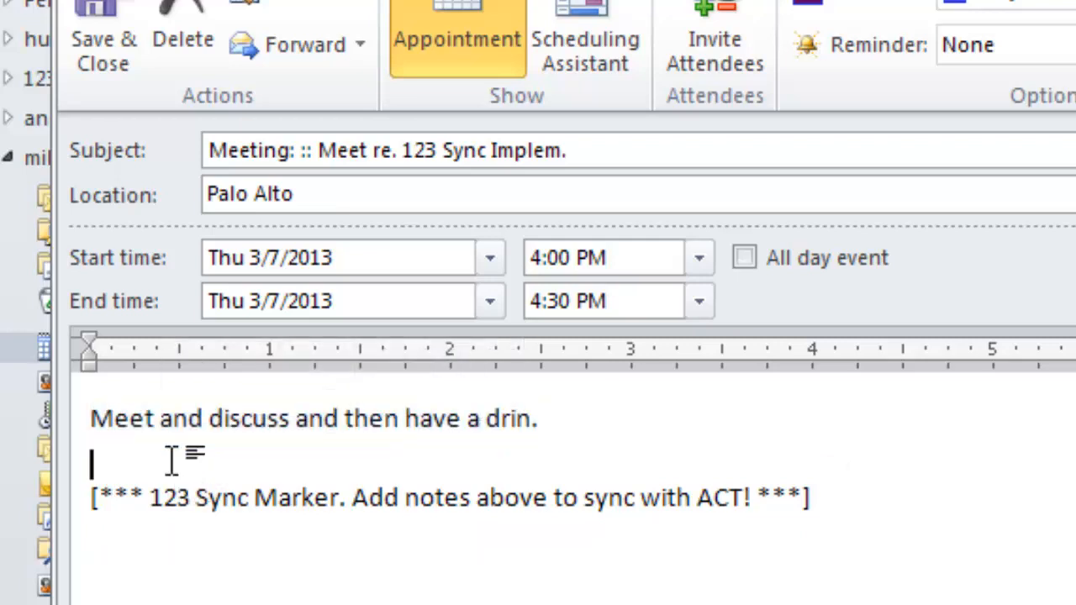
{"action": "type", "text": "This ar"}
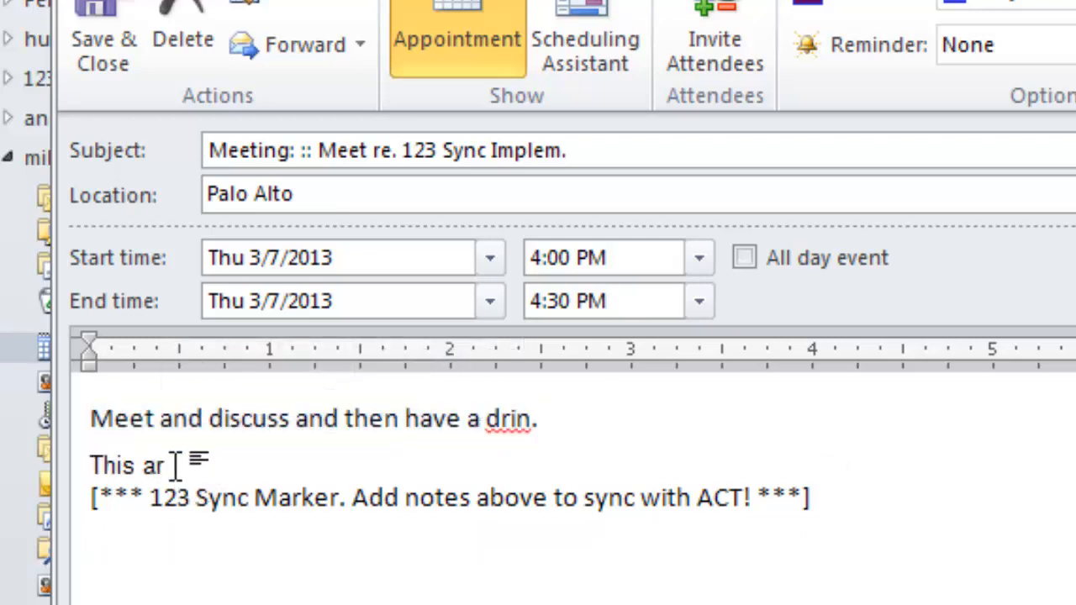
{"action": "type", "text": "ea goes to the details."}
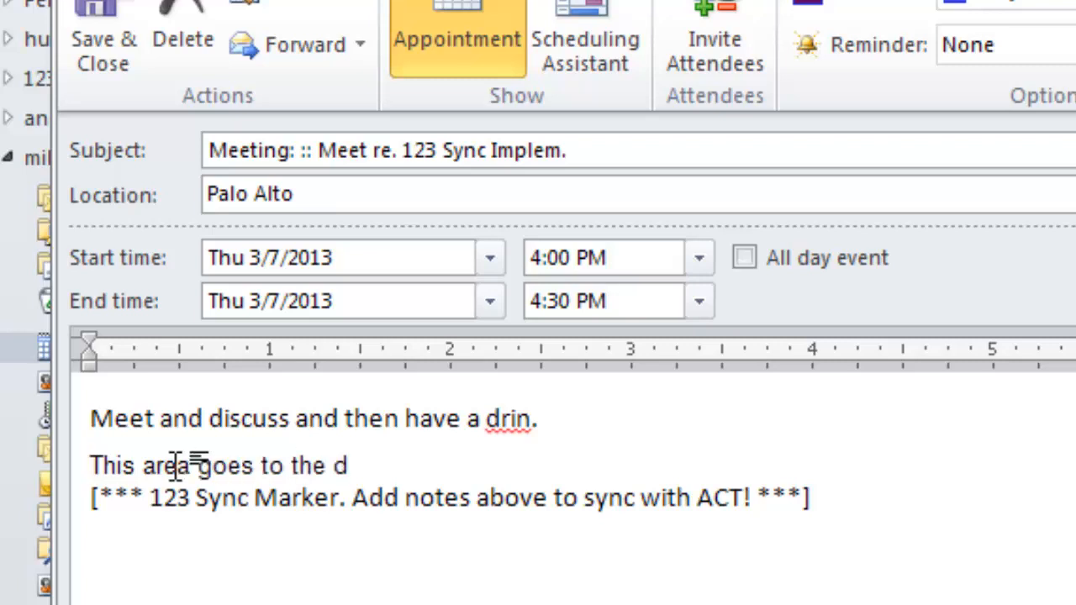
{"action": "key", "text": "Return"}
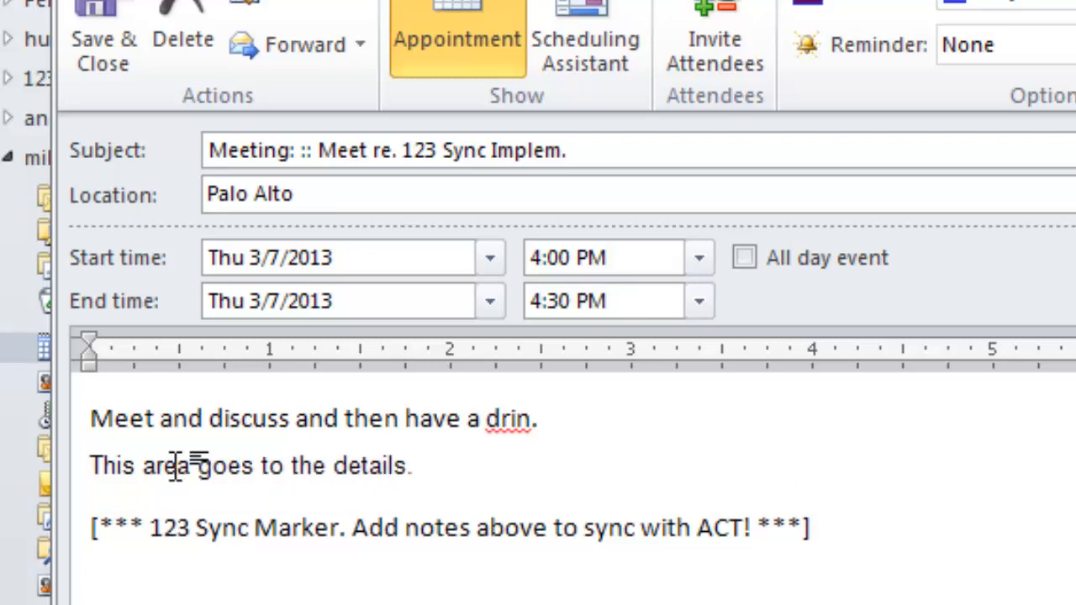
{"action": "key", "text": "Up"}
{"action": "key", "text": "Up"}
{"action": "key", "text": "Down"}
{"action": "key", "text": "Down"}
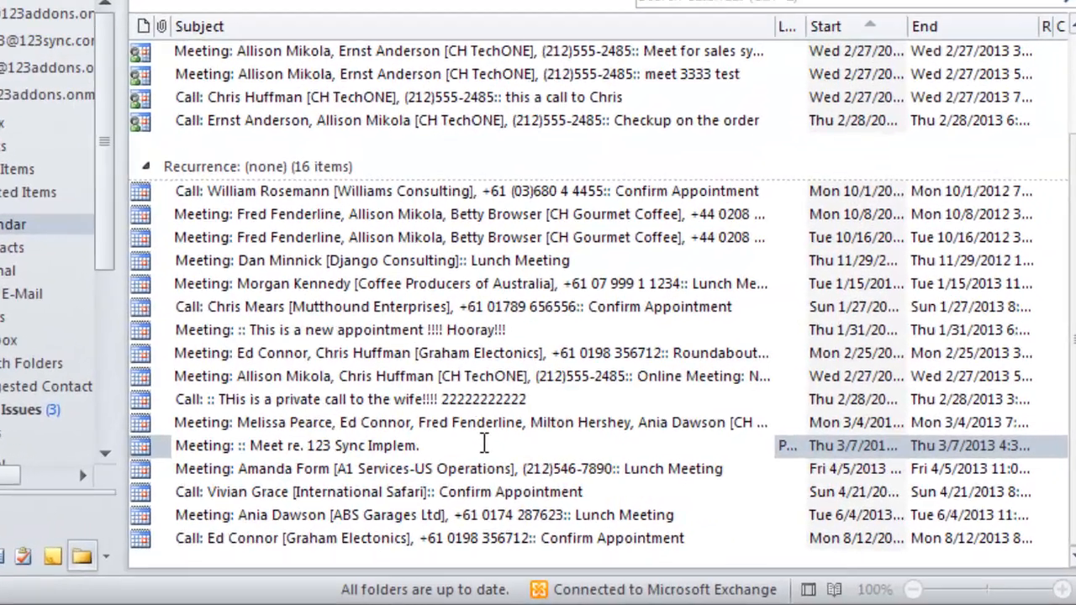
Step: Reopen the "Meet re. 123 Sync Implem." appointment and turn it into a meeting request with invited attendees
{"action": "left_click", "coordinate": [462, 449]}
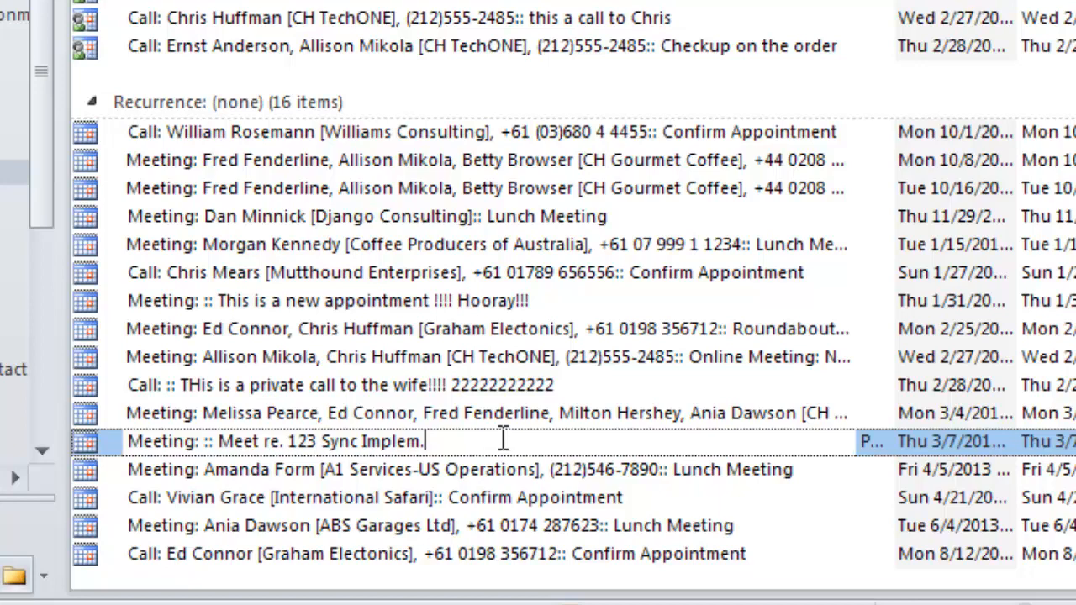
{"action": "double_click", "coordinate": [502, 441]}
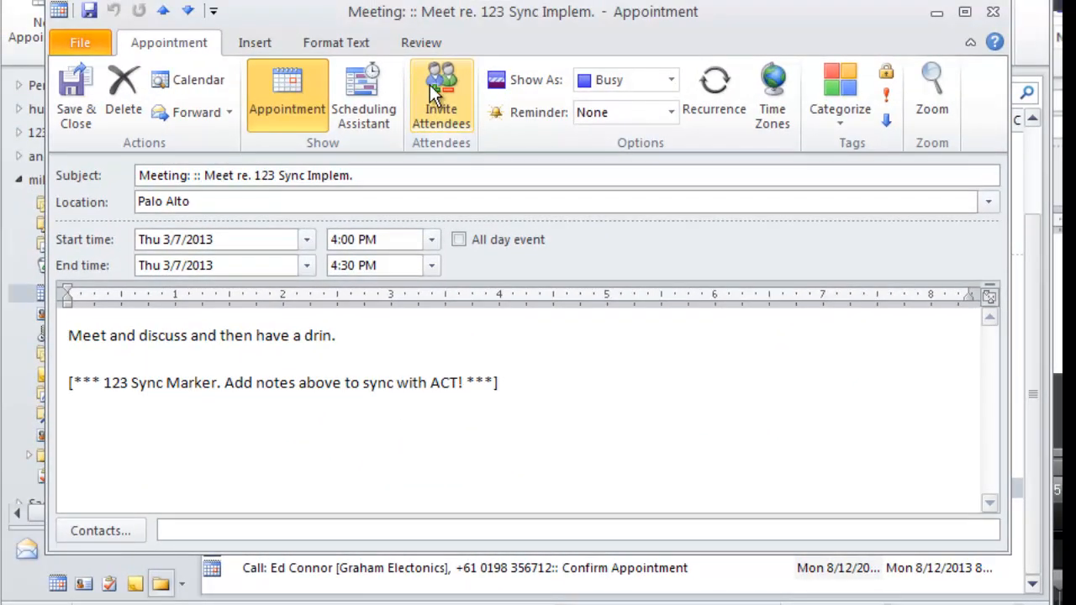
{"action": "left_click", "coordinate": [433, 78]}
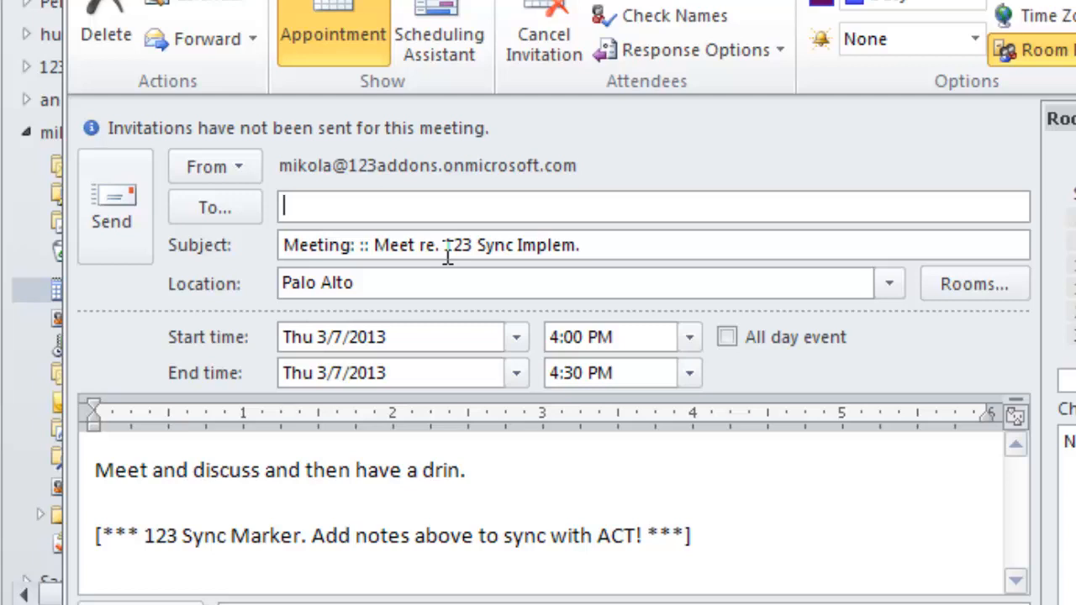
{"action": "left_click", "coordinate": [440, 220]}
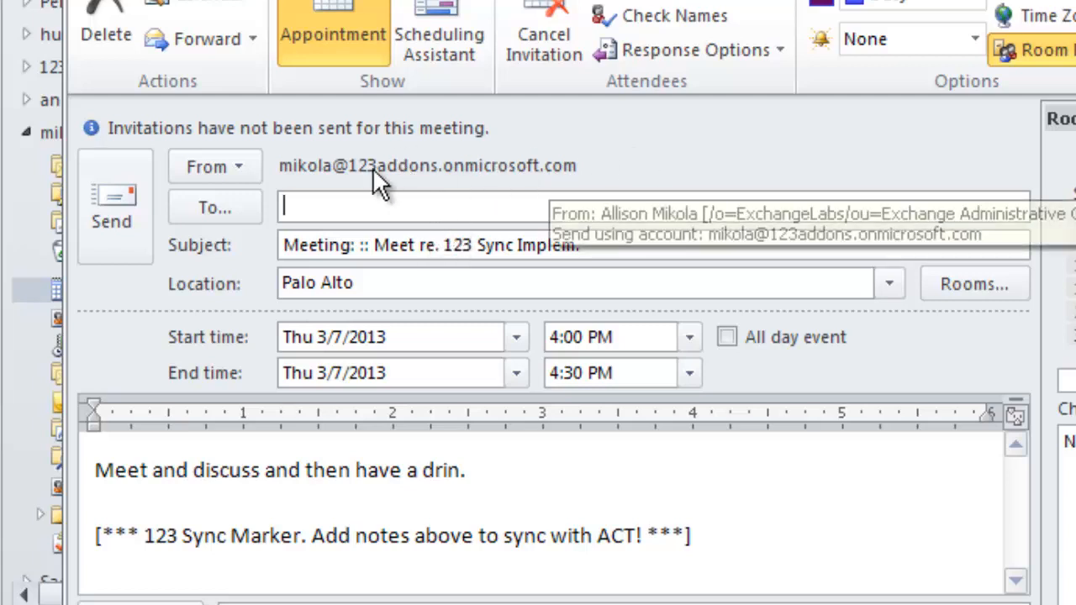
Step: Add the eighth entry of the current mailbox's Contacts address book as a required attendee and send the meeting invitation
{"action": "left_click", "coordinate": [202, 209]}
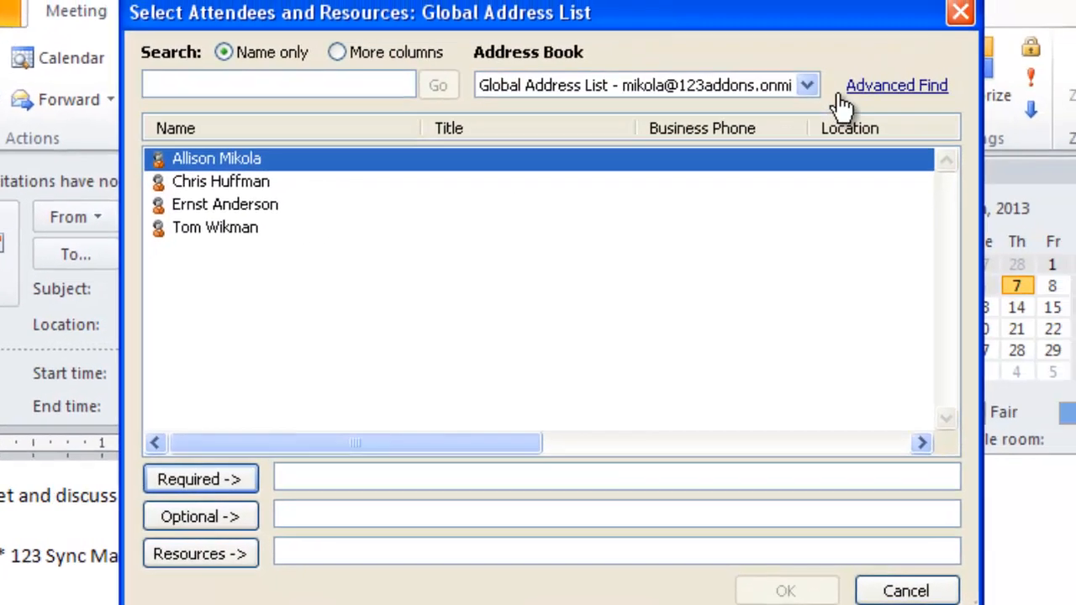
{"action": "left_click", "coordinate": [806, 85]}
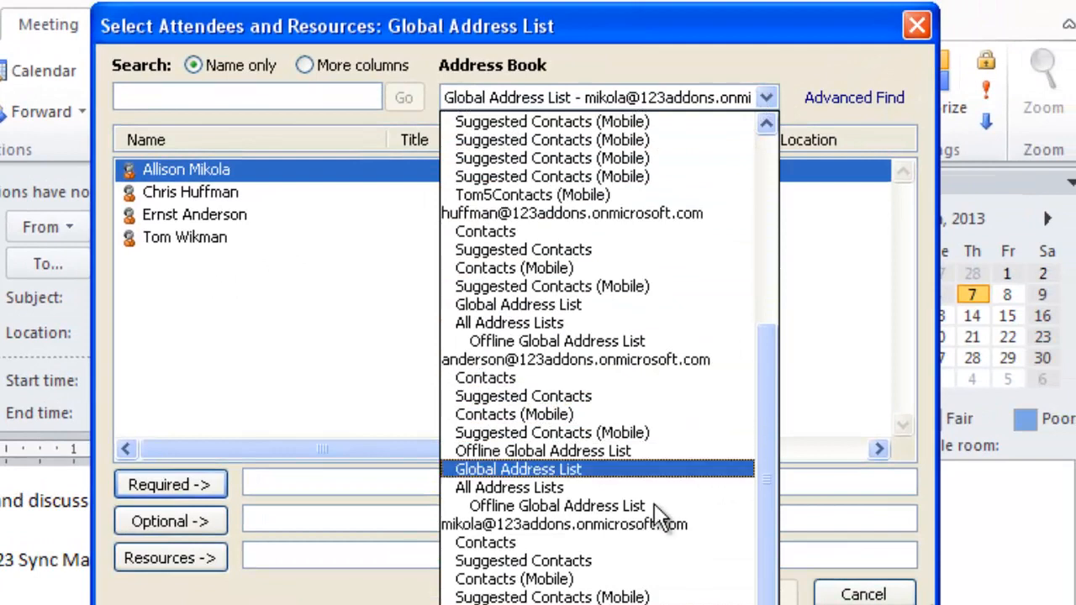
{"action": "left_click", "coordinate": [652, 542]}
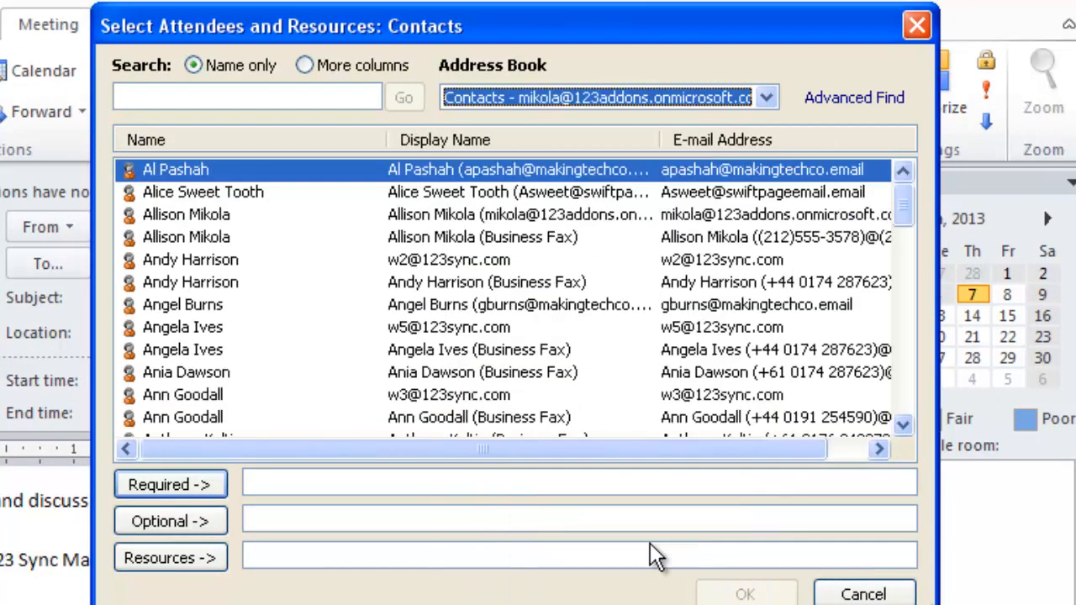
{"action": "left_click", "coordinate": [429, 328]}
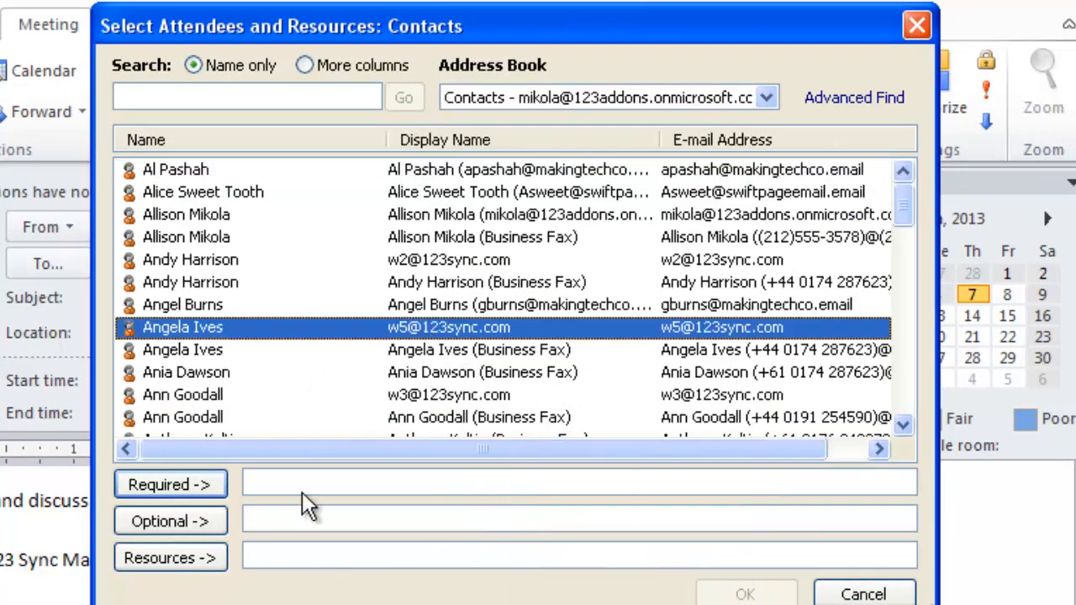
{"action": "double_click", "coordinate": [340, 328]}
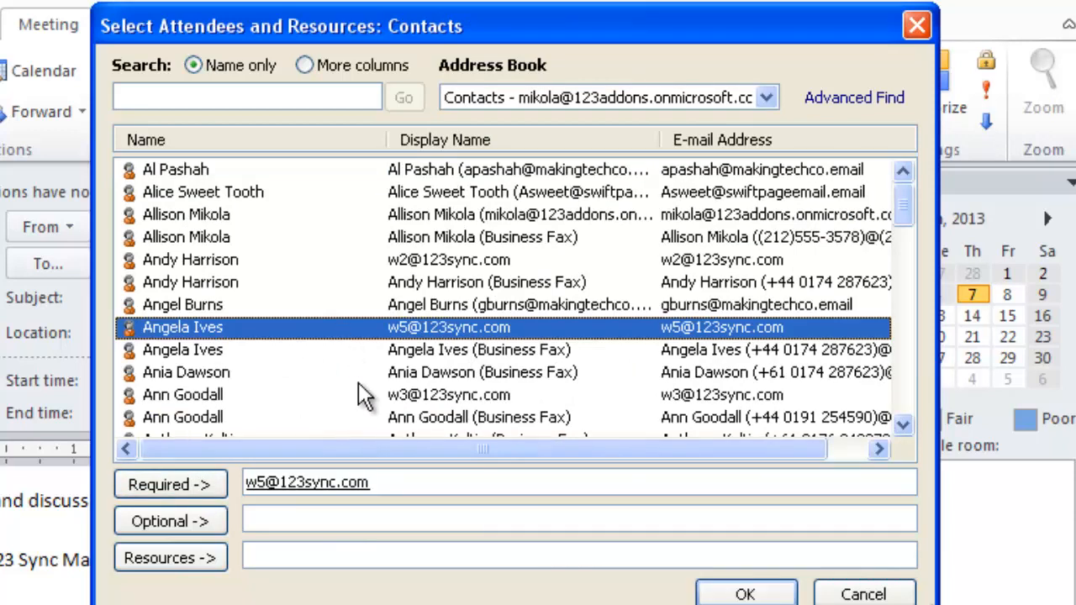
{"action": "left_click", "coordinate": [745, 594]}
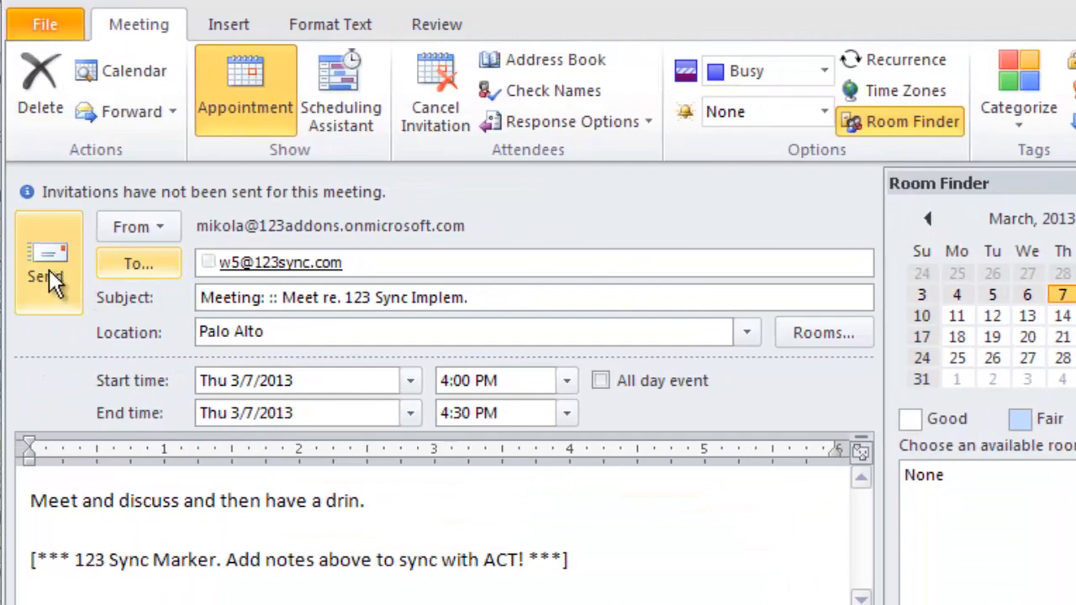
{"action": "left_click", "coordinate": [49, 277]}
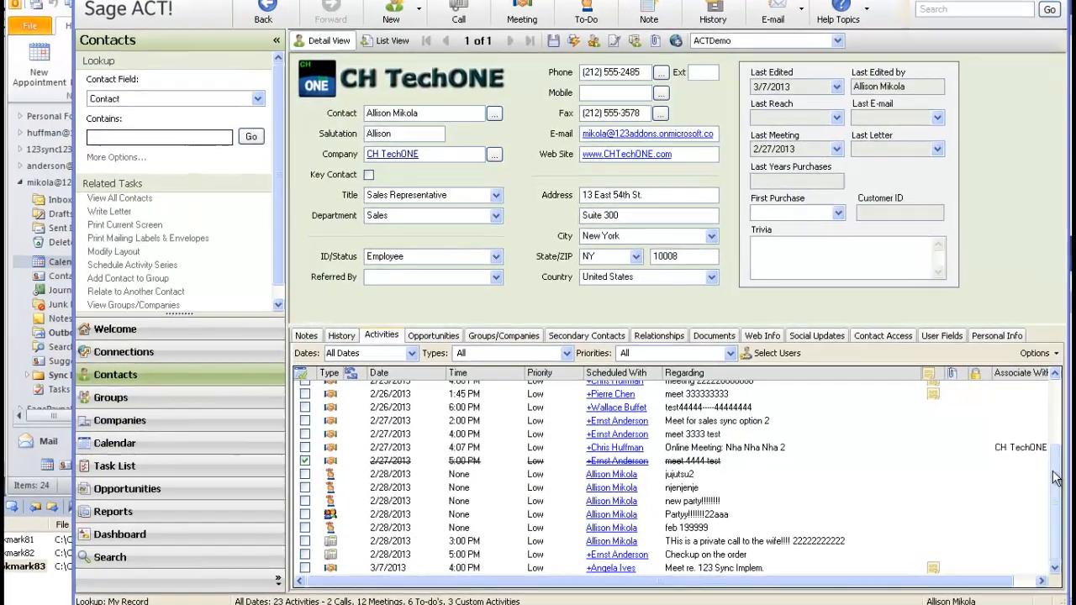
Step: In Sage ACT!, open the 3/7/2013 "Meet re. 123 Sync Implem." meeting, check who it is scheduled with, and close it
{"action": "scroll", "coordinate": [1045, 423], "scroll_direction": "up", "scroll_amount": 2}
{"action": "scroll", "coordinate": [1061, 425], "scroll_direction": "down", "scroll_amount": 2}
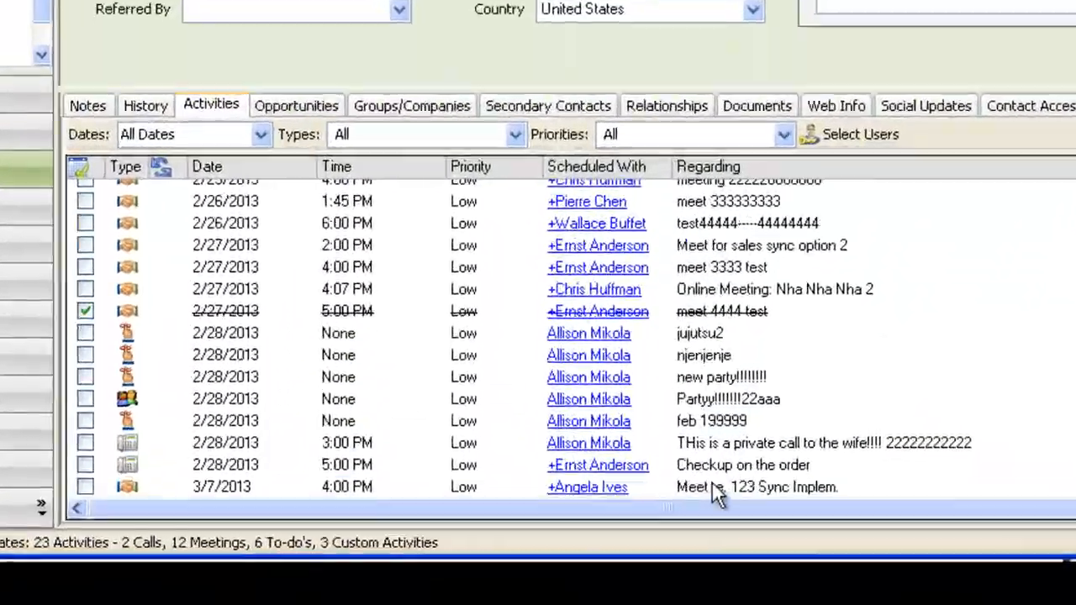
{"action": "left_click", "coordinate": [688, 569]}
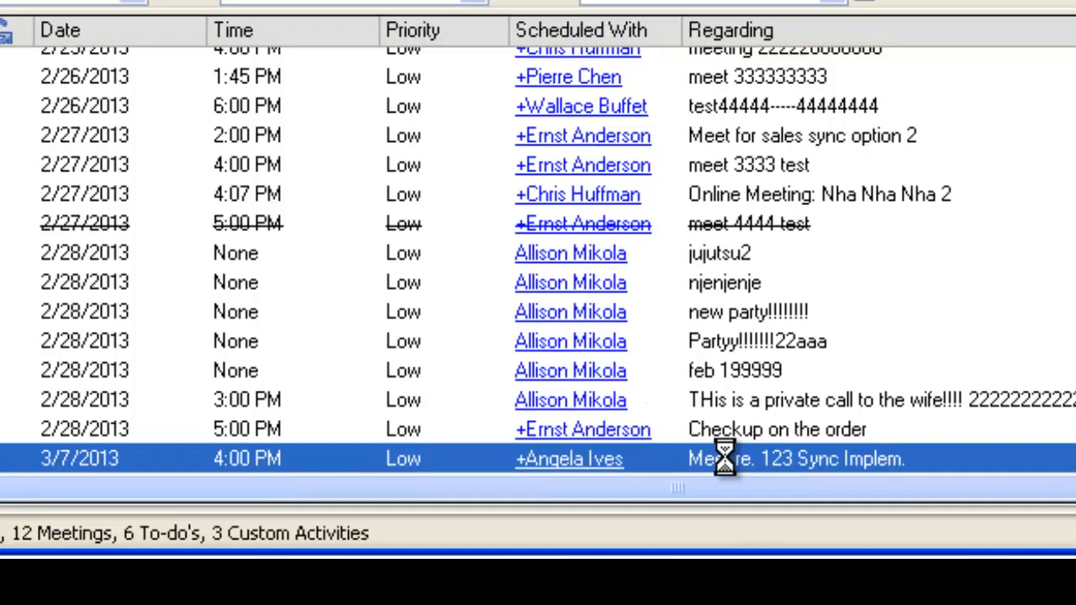
{"action": "double_click", "coordinate": [723, 413]}
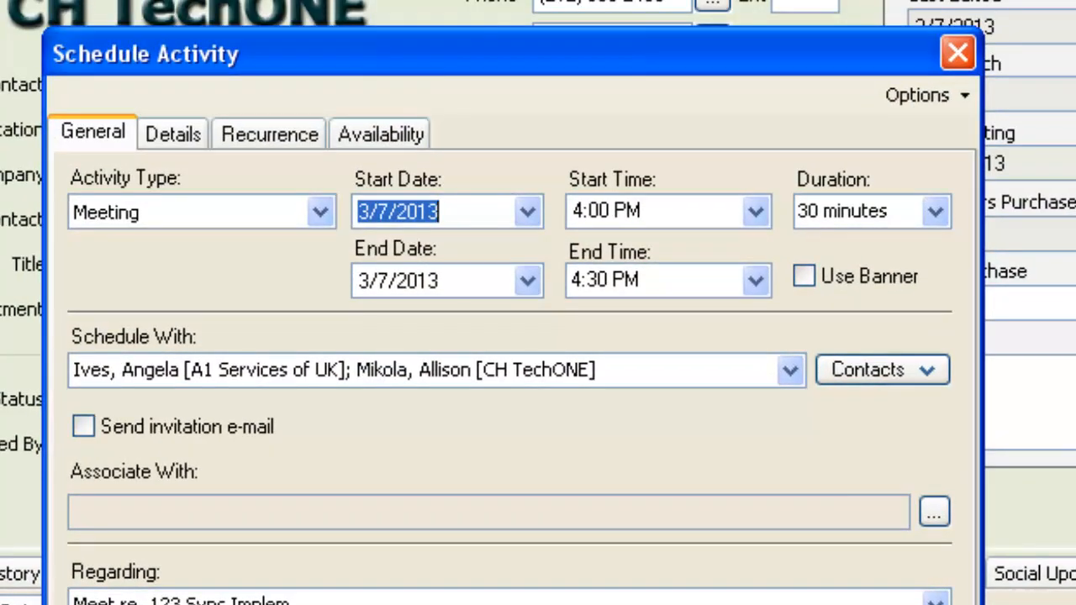
{"action": "key", "text": "Return"}
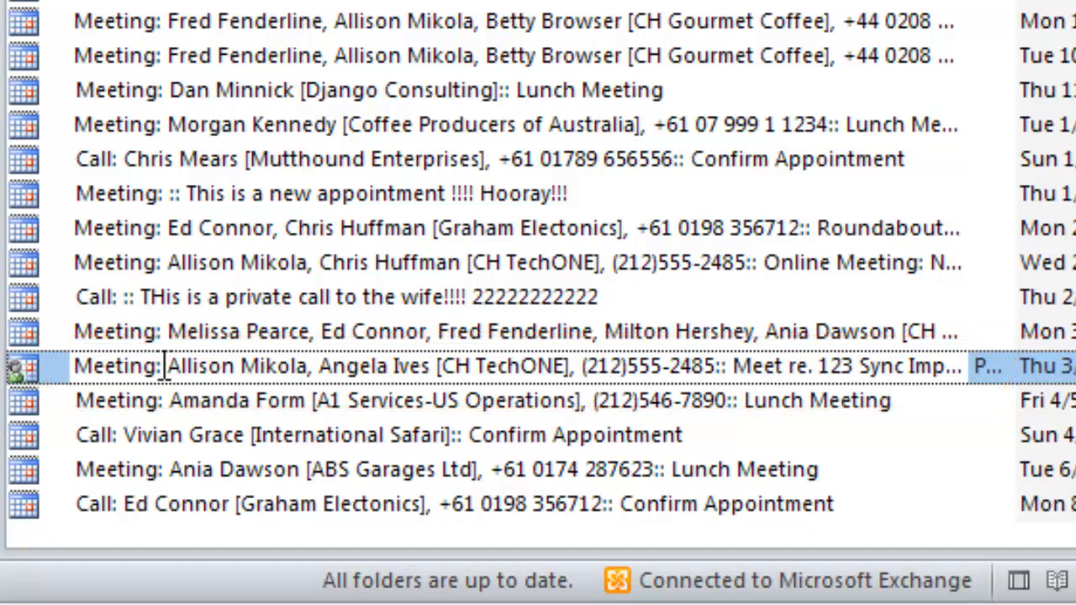
Step: In Outlook, open the synced "Meet re. 123 Sync Implem." meeting and examine its subject, attendee and body text
{"action": "double_click", "coordinate": [363, 366]}
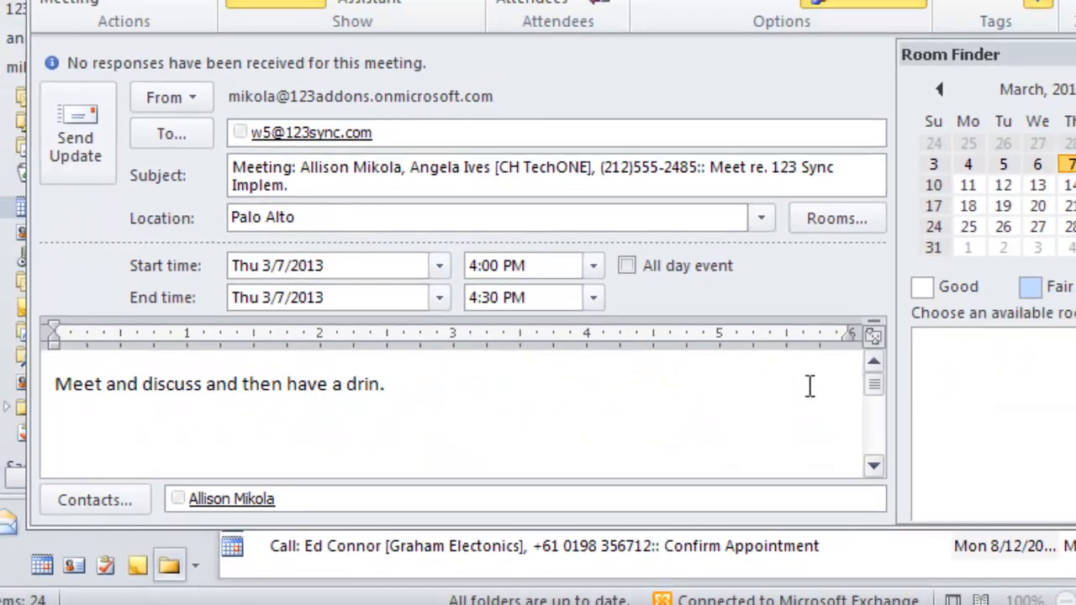
{"action": "mouse_move", "coordinate": [870, 387]}
{"action": "left_mouse_down"}
{"action": "mouse_move", "coordinate": [873, 396]}
{"action": "mouse_move", "coordinate": [871, 373]}
{"action": "left_mouse_up"}
{"action": "left_click_drag", "start_coordinate": [385, 382], "coordinate": [72, 393]}
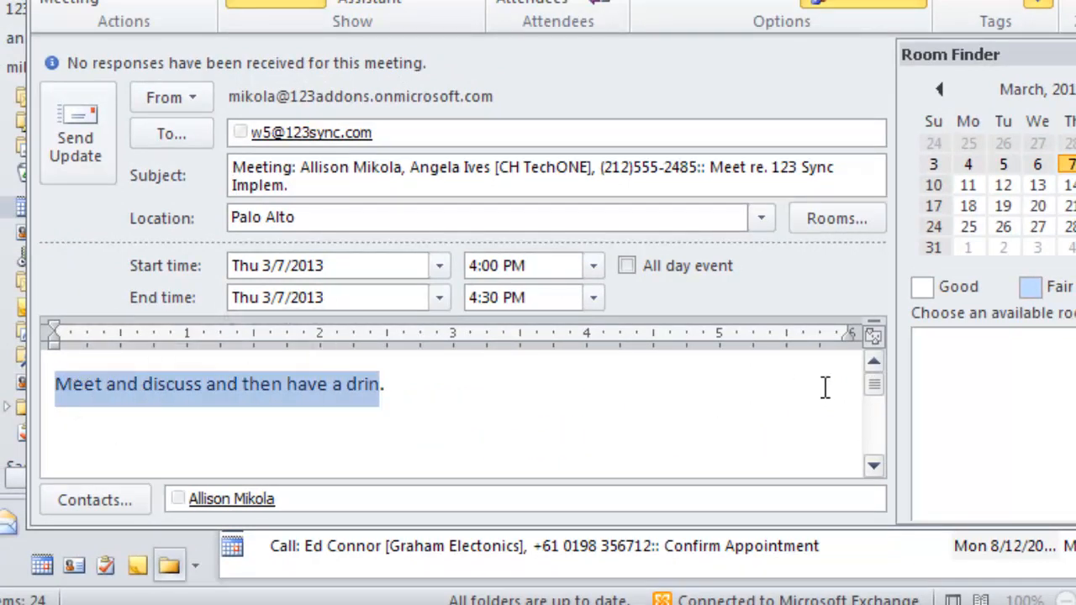
{"action": "mouse_move", "coordinate": [876, 377]}
{"action": "left_mouse_down"}
{"action": "mouse_move", "coordinate": [872, 450]}
{"action": "mouse_move", "coordinate": [864, 374]}
{"action": "mouse_move", "coordinate": [871, 461]}
{"action": "mouse_move", "coordinate": [868, 377]}
{"action": "left_mouse_up"}
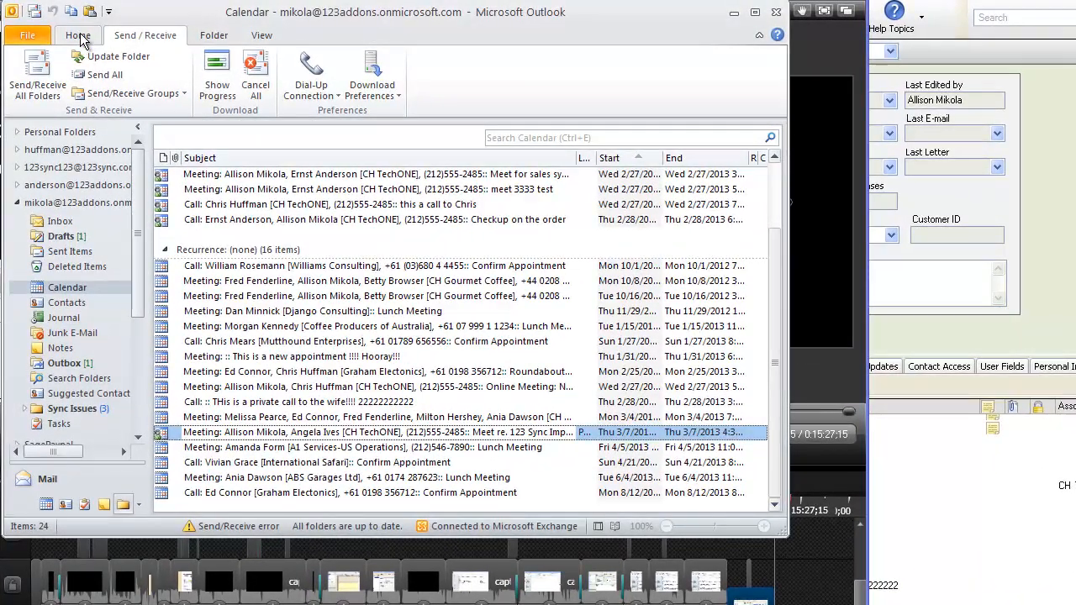
Step: Create a new calendar appointment with the subject "Dinner: Dinnet at 8pm" and a start time of 8:00 PM
{"action": "left_click", "coordinate": [79, 35]}
{"action": "left_click", "coordinate": [37, 69]}
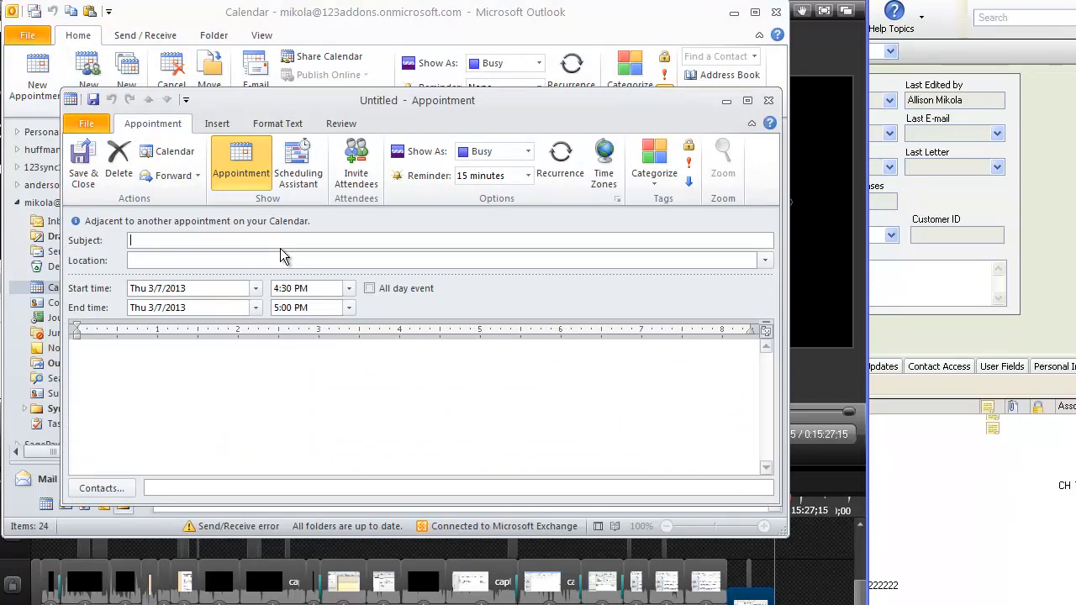
{"action": "type", "text": "Dinner: Dinnet at 8pm"}
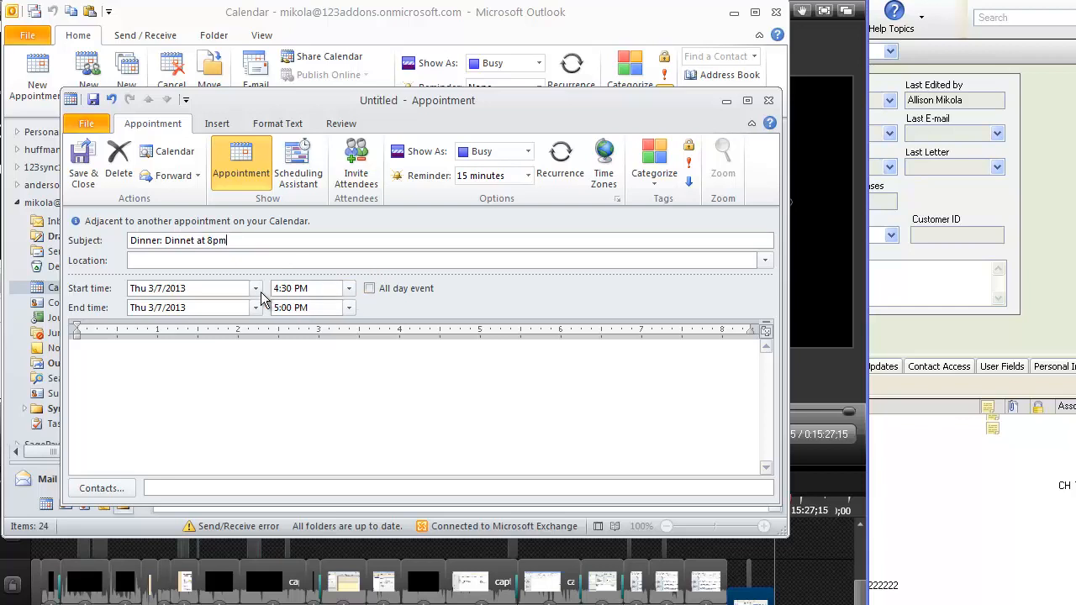
{"action": "left_click", "coordinate": [348, 288]}
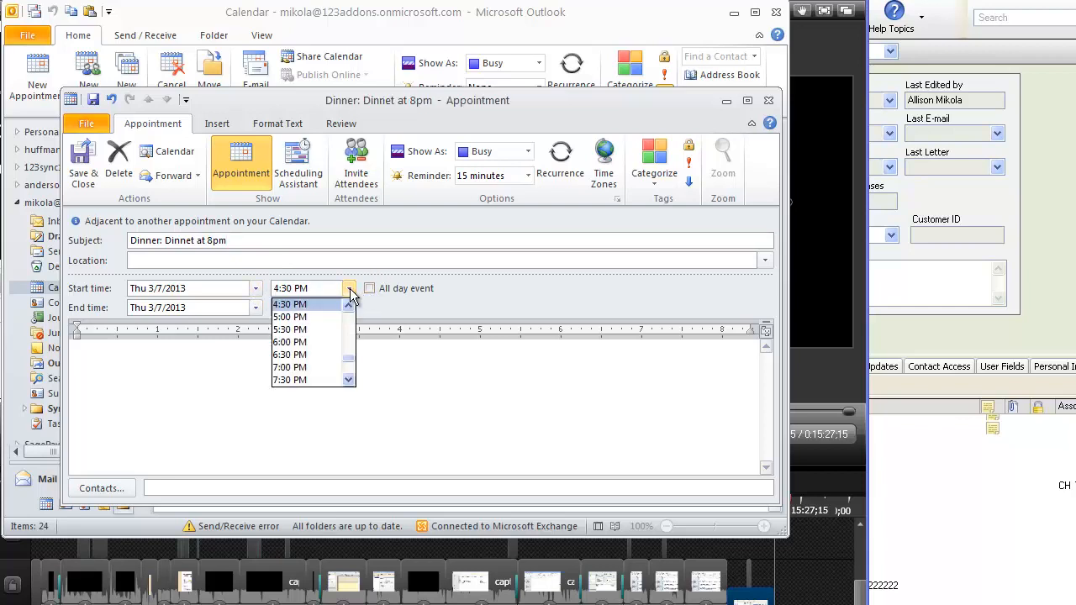
{"action": "left_click", "coordinate": [348, 383]}
{"action": "left_click", "coordinate": [324, 379]}
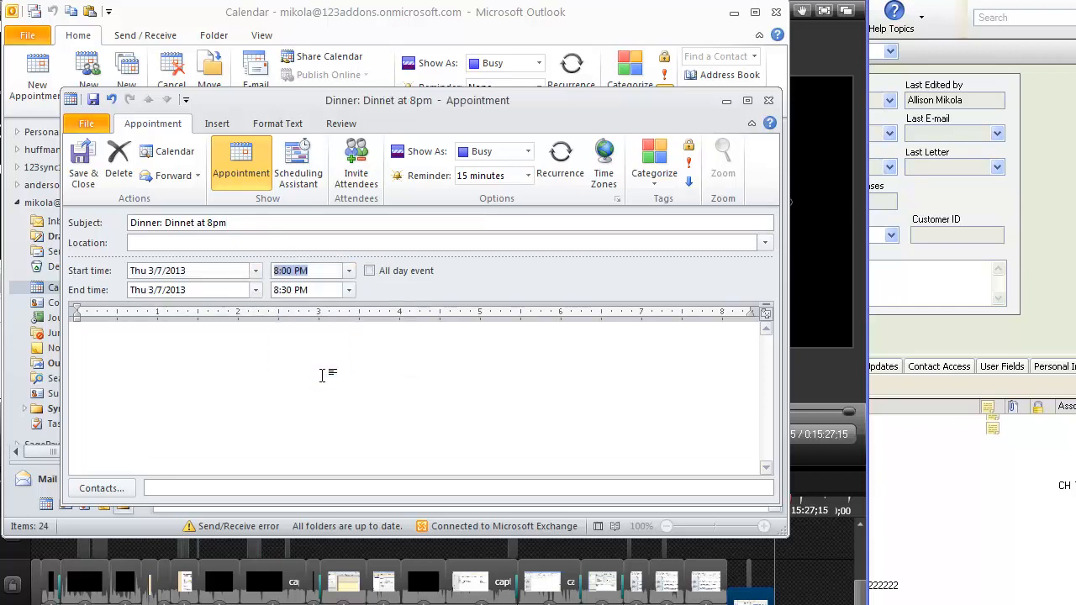
Step: Enter "Bring wine home." as the dinner appointment's body text, then save and close the appointment
{"action": "left_click", "coordinate": [394, 362]}
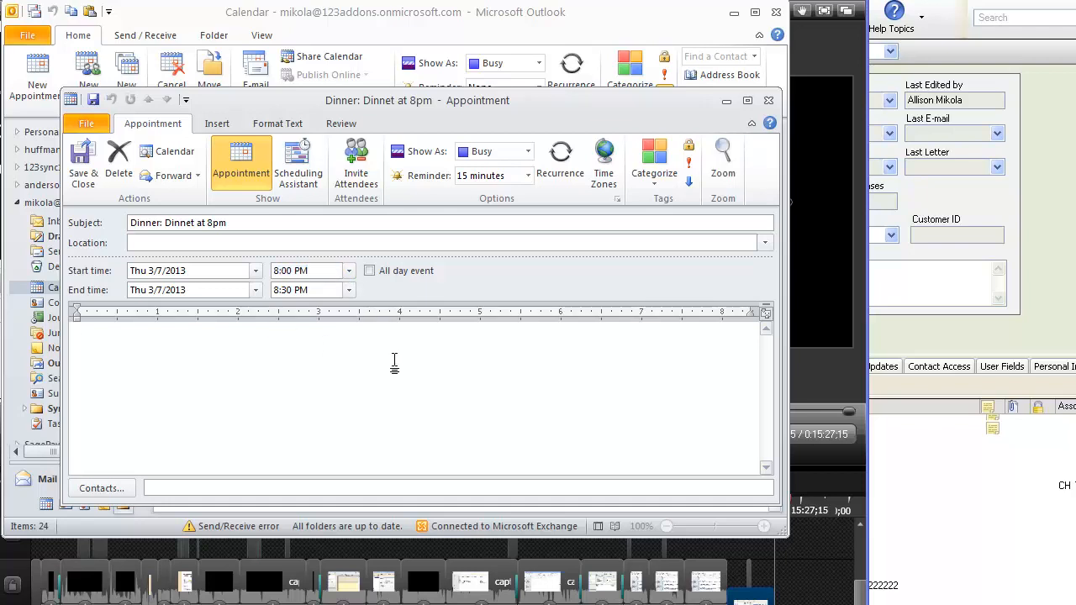
{"action": "type", "text": "Bring wine and"}
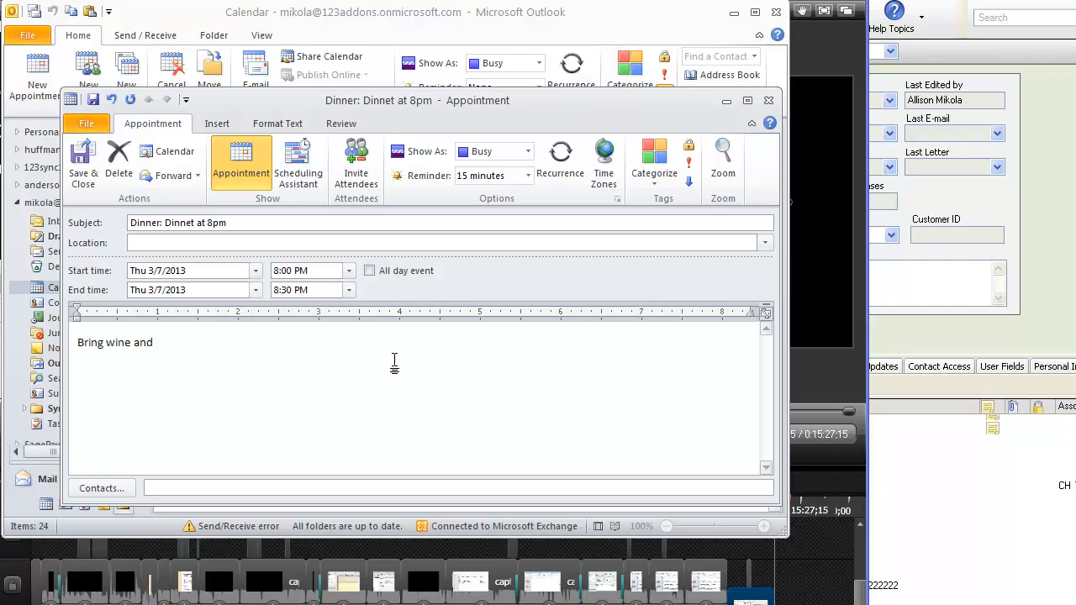
{"action": "key", "text": "BackSpace"}
{"action": "key", "text": "BackSpace"}
{"action": "key", "text": "BackSpace"}
{"action": "type", "text": "home."}
{"action": "left_click", "coordinate": [80, 175]}
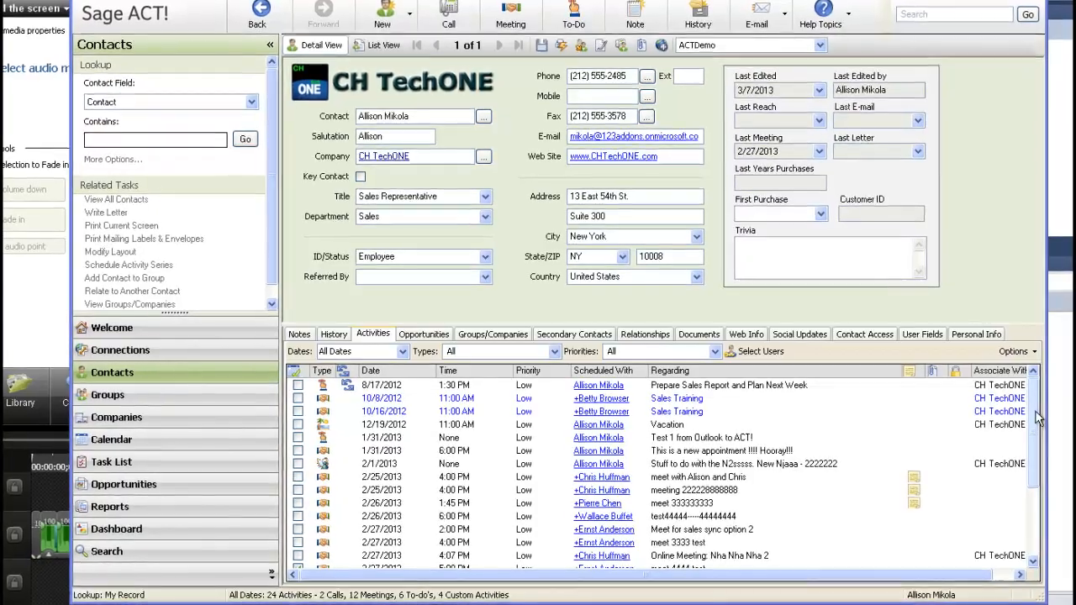
Step: In Sage ACT!, open the synced 3/7/2013 8:00 PM dinner activity, correct its Regarding text to "Dinner at 8pm", and save it
{"action": "scroll", "coordinate": [1032, 465], "scroll_direction": "down", "scroll_amount": 2}
{"action": "scroll", "coordinate": [1041, 467], "scroll_direction": "down", "scroll_amount": 1}
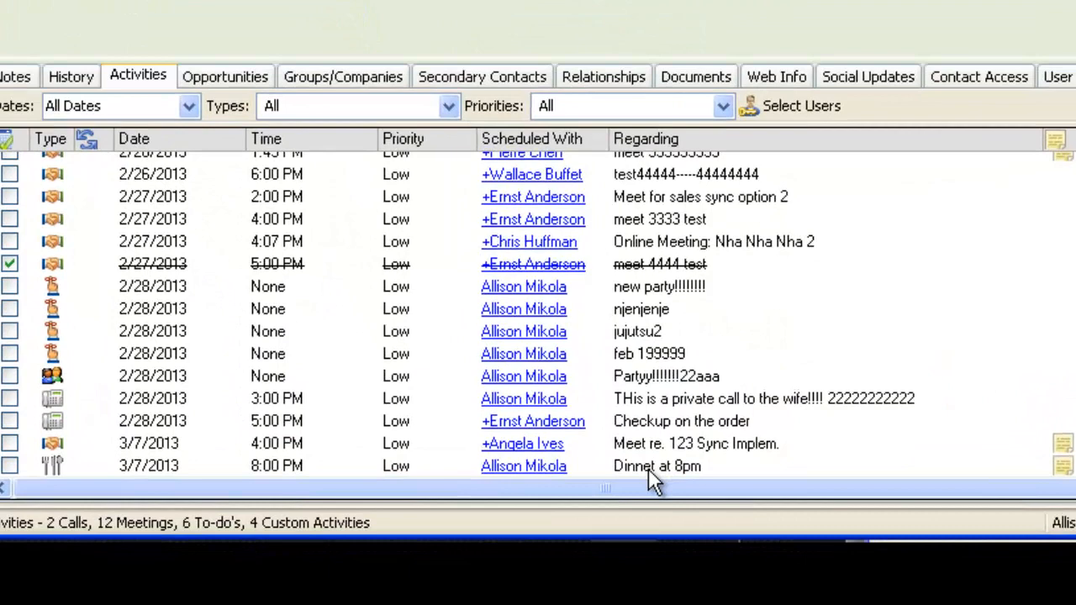
{"action": "left_click", "coordinate": [651, 475]}
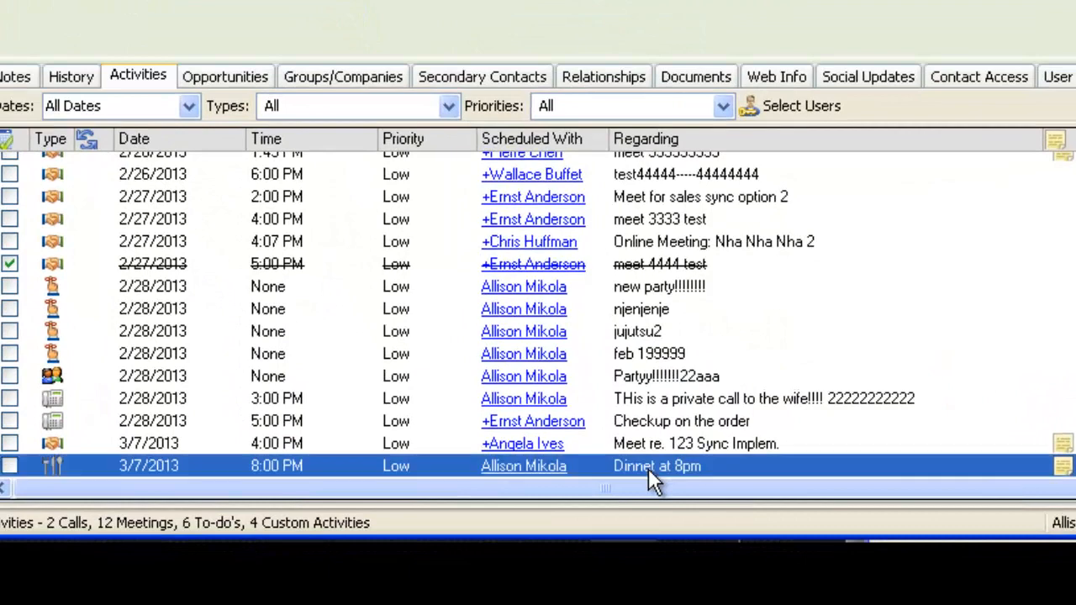
{"action": "double_click", "coordinate": [70, 463]}
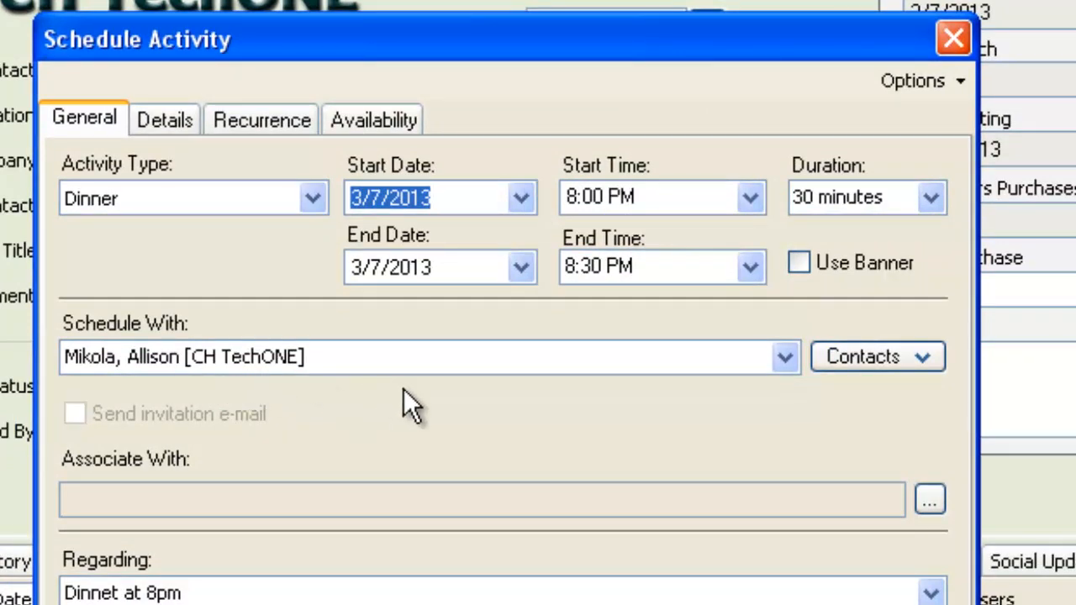
{"action": "left_click", "coordinate": [121, 593]}
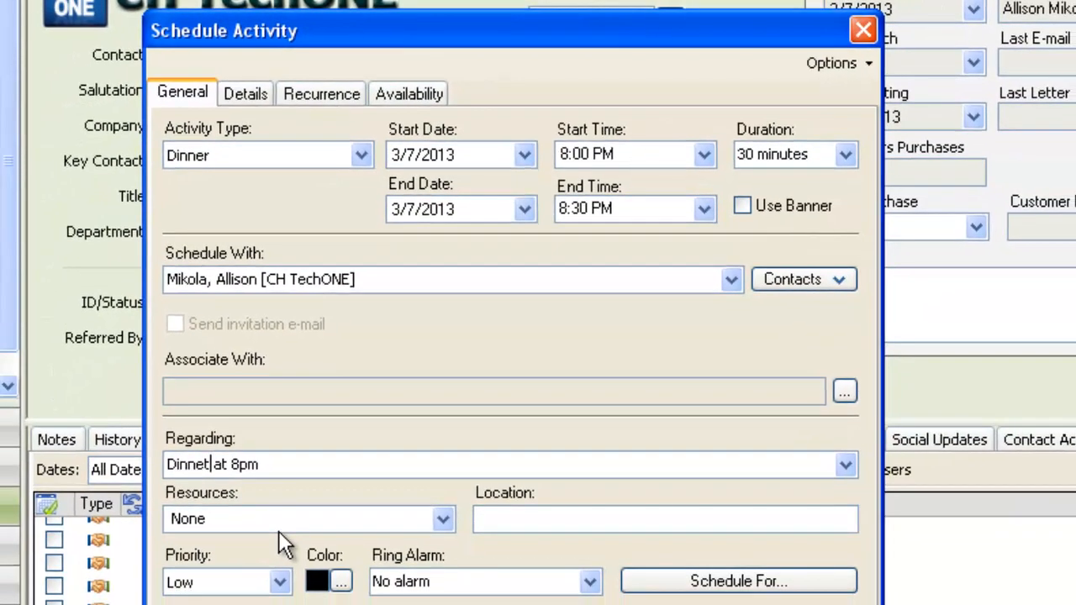
{"action": "key", "text": "BackSpace"}
{"action": "type", "text": "r"}
{"action": "key", "text": "Return"}
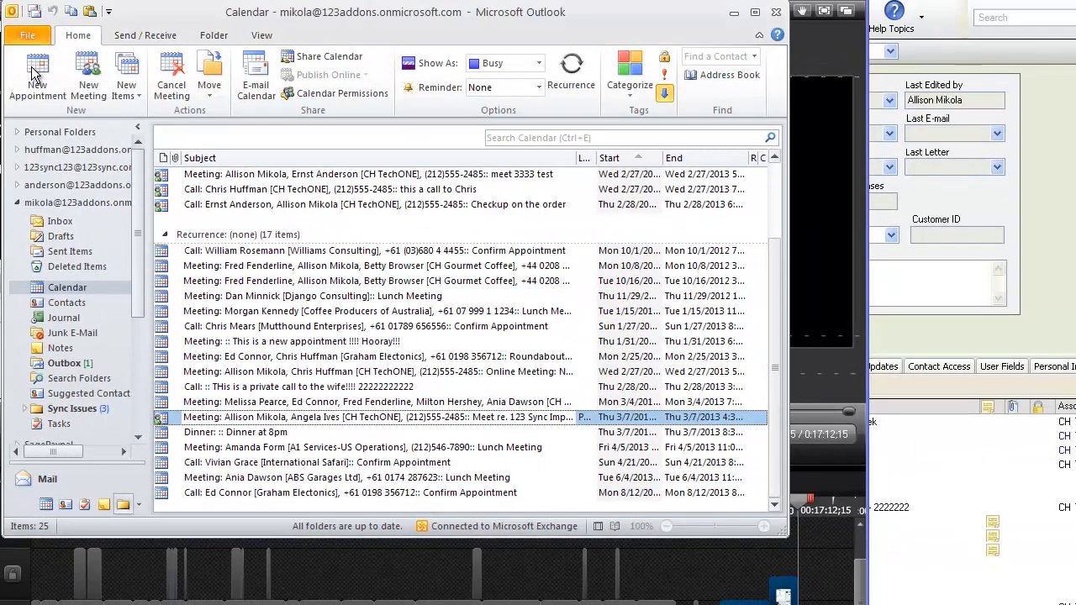
Step: In Outlook, create and save an appointment with the subject "Dinner-Private: This is a private dinner with CLient", starting Fri 3/8/2013
{"action": "left_click", "coordinate": [32, 69]}
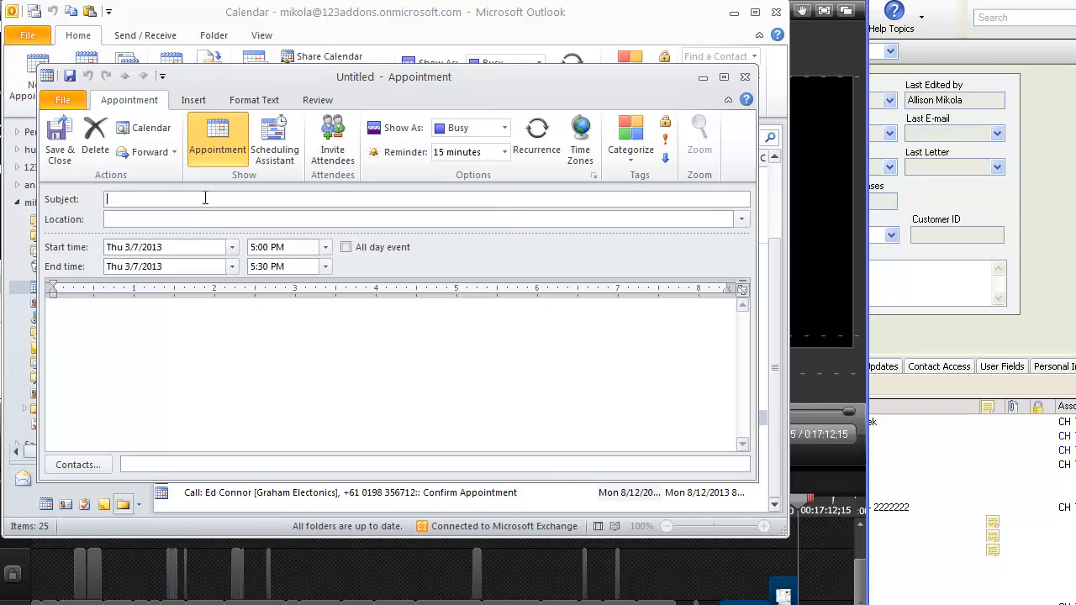
{"action": "type", "text": "Dinner-Private: This is a priva"}
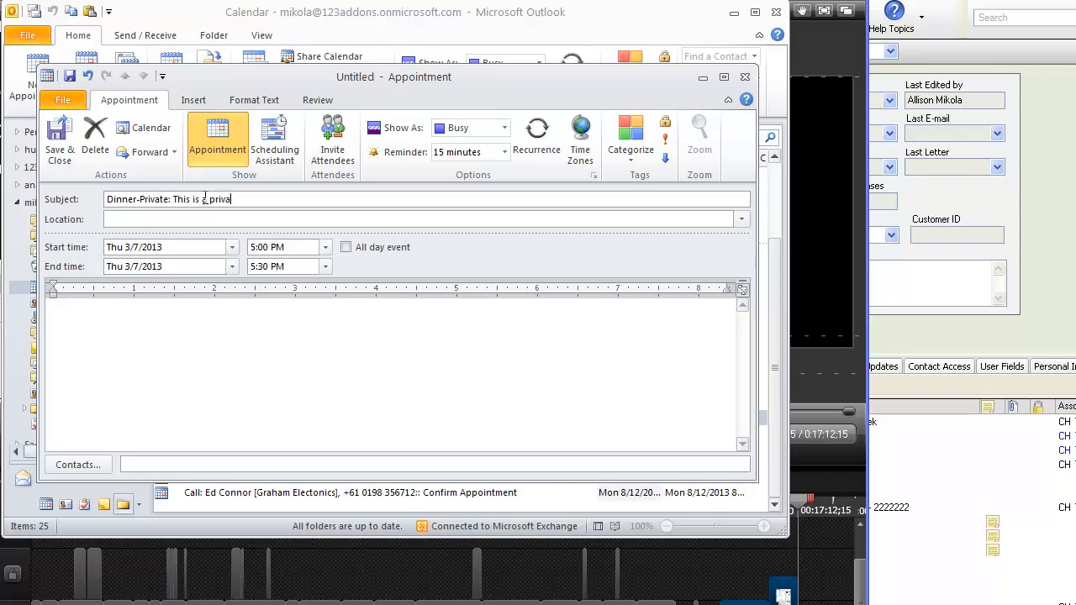
{"action": "type", "text": "te dinner with CLient"}
{"action": "left_click", "coordinate": [232, 247]}
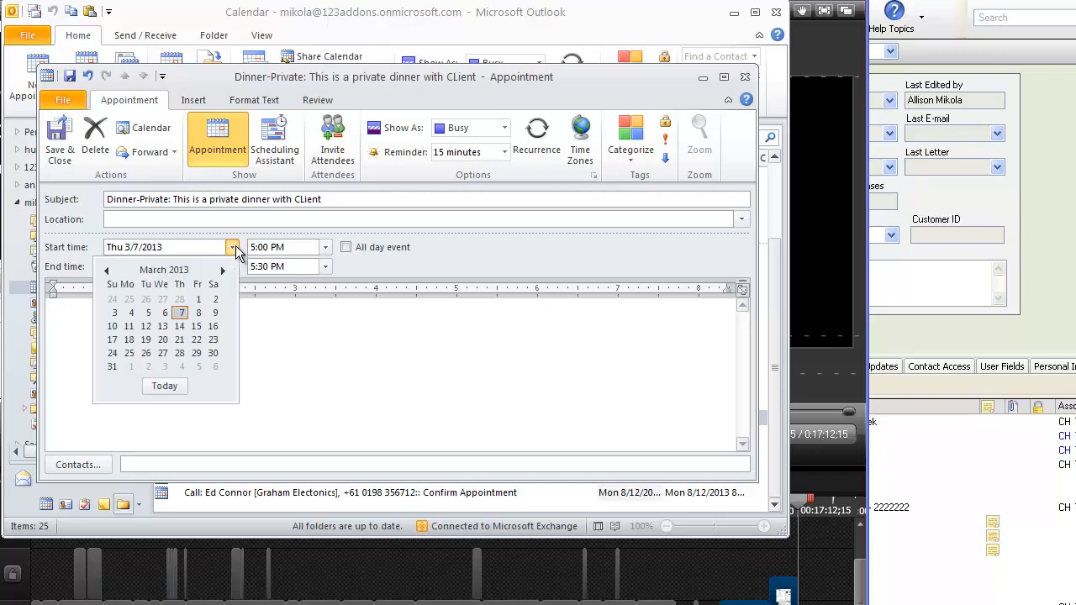
{"action": "left_click", "coordinate": [199, 313]}
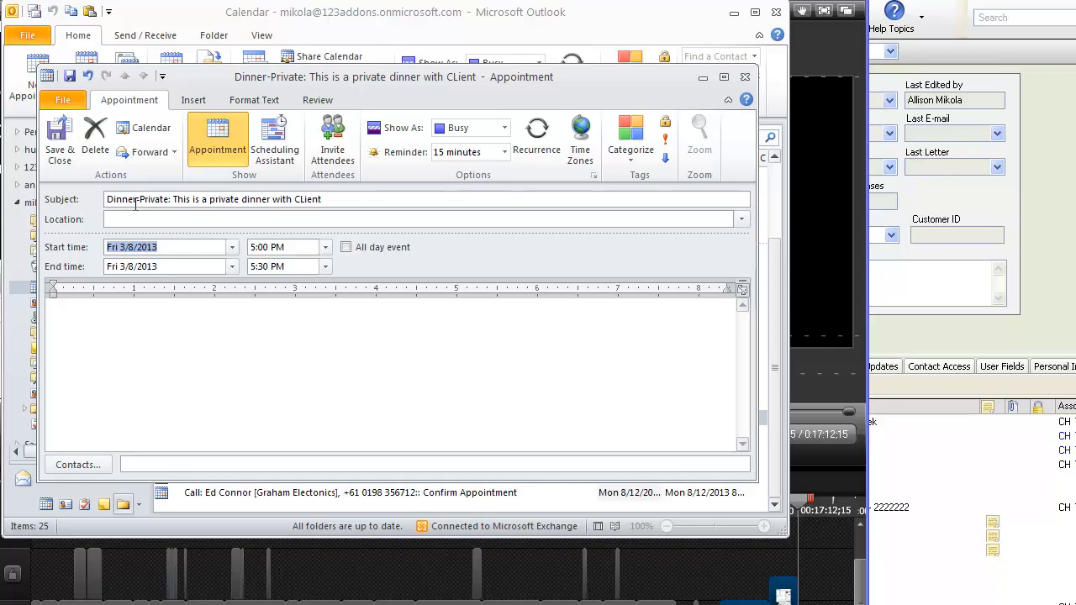
{"action": "left_click", "coordinate": [53, 149]}
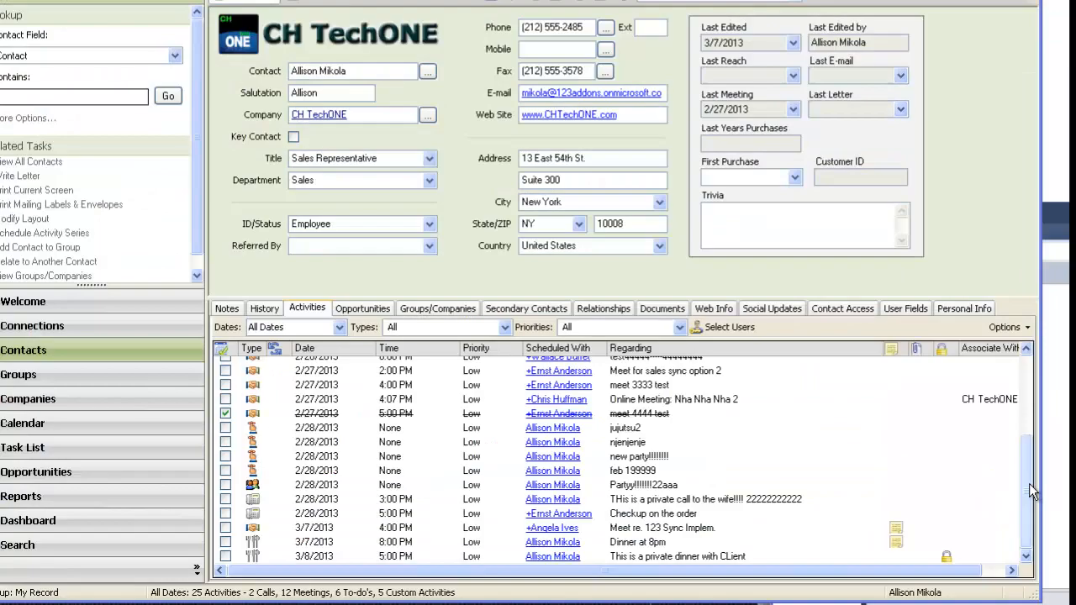
Step: In Sage ACT!, check the private dinner activity's type and privacy setting, close it, and locate its synced entry in the Outlook calendar
{"action": "left_click_drag", "start_coordinate": [1029, 483], "coordinate": [1037, 510]}
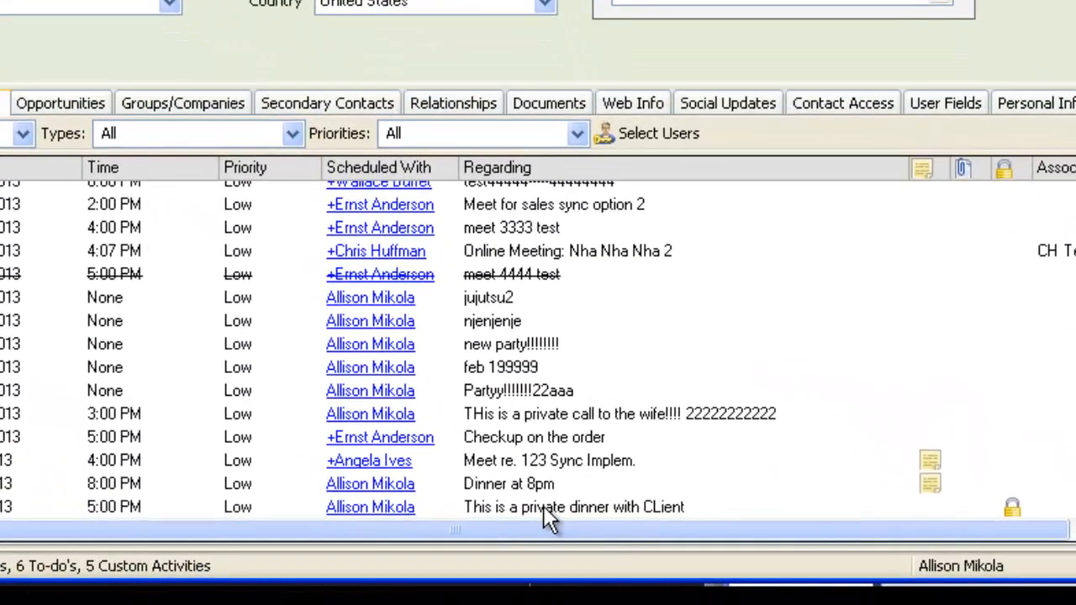
{"action": "left_click", "coordinate": [659, 556]}
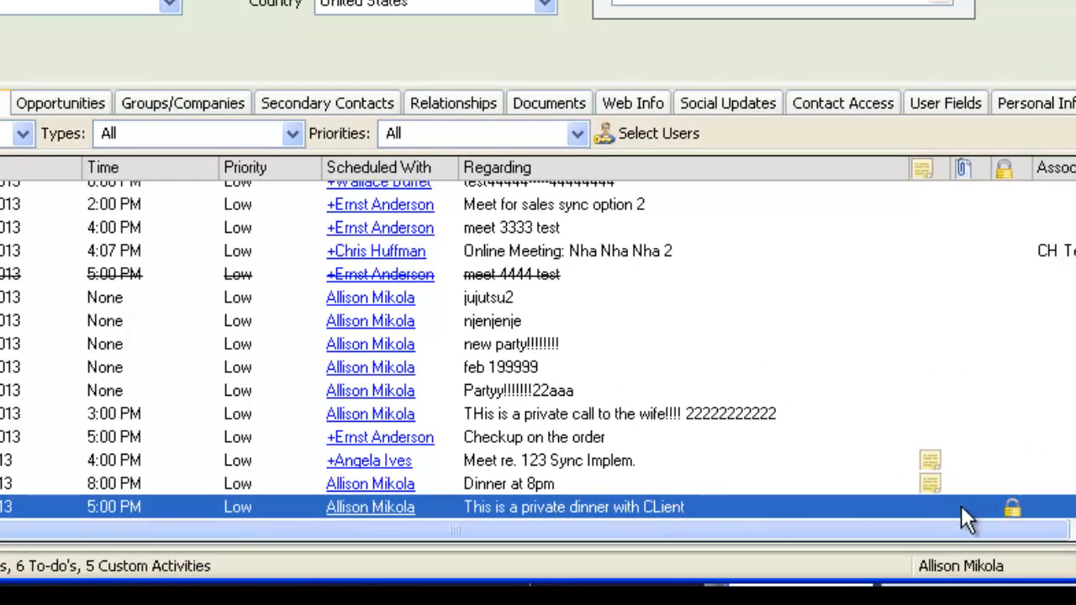
{"action": "double_click", "coordinate": [725, 507]}
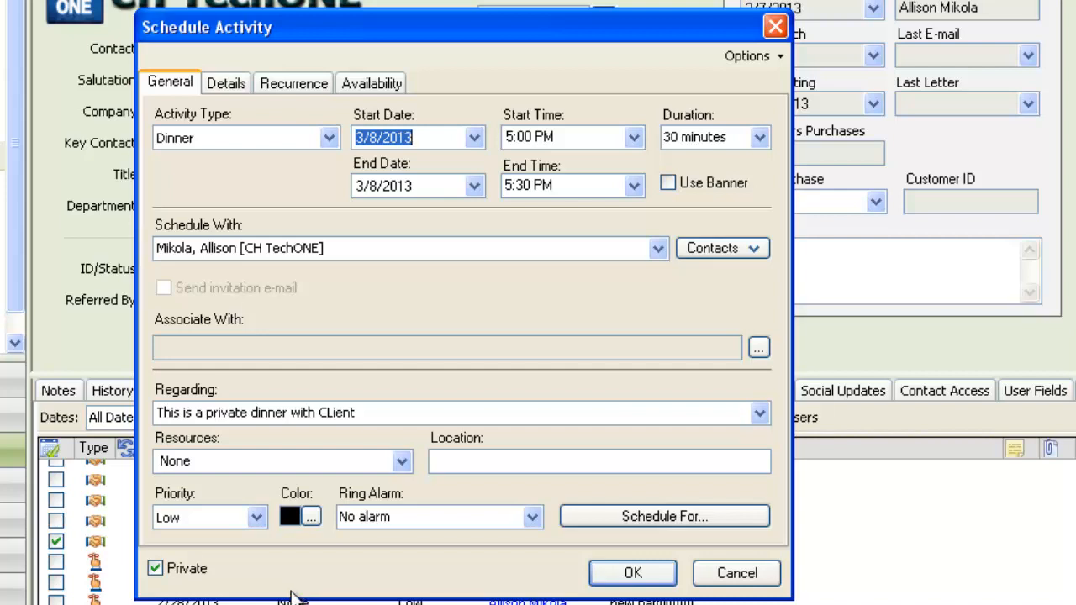
{"action": "left_click", "coordinate": [737, 575]}
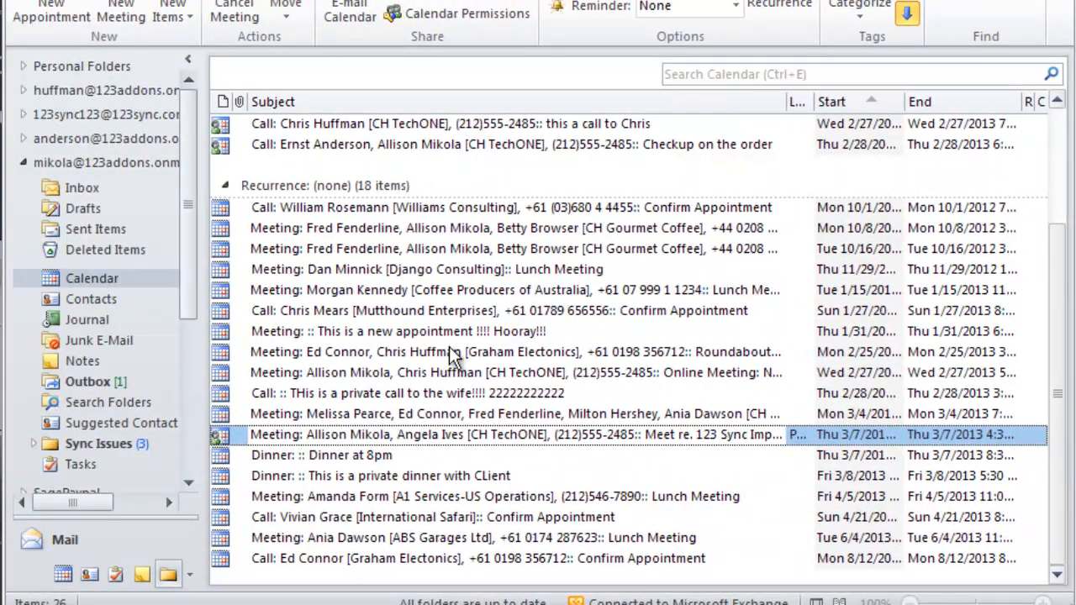
{"action": "left_click", "coordinate": [362, 479]}
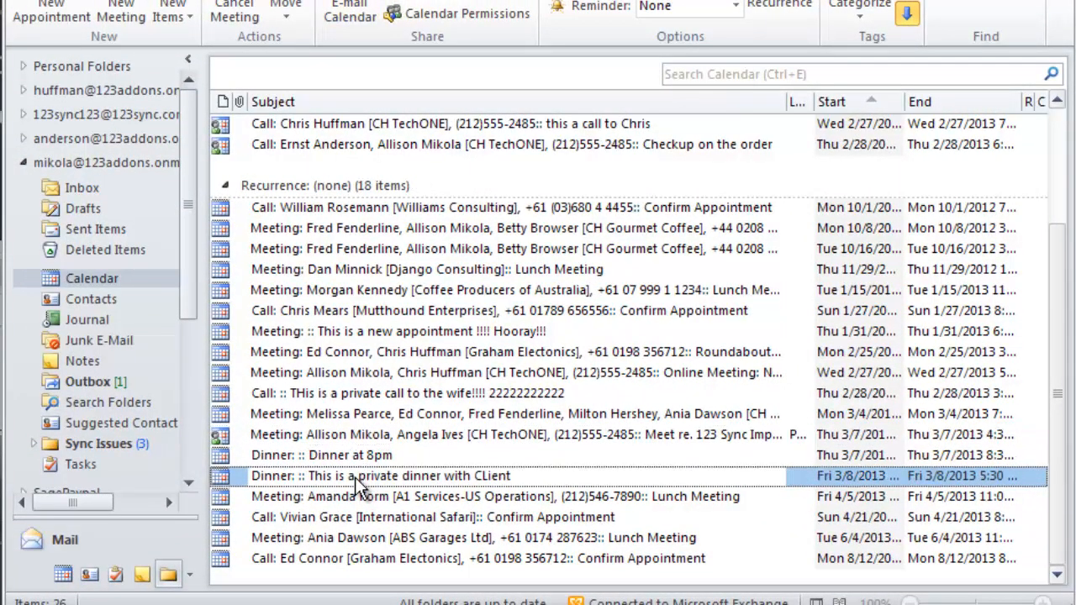
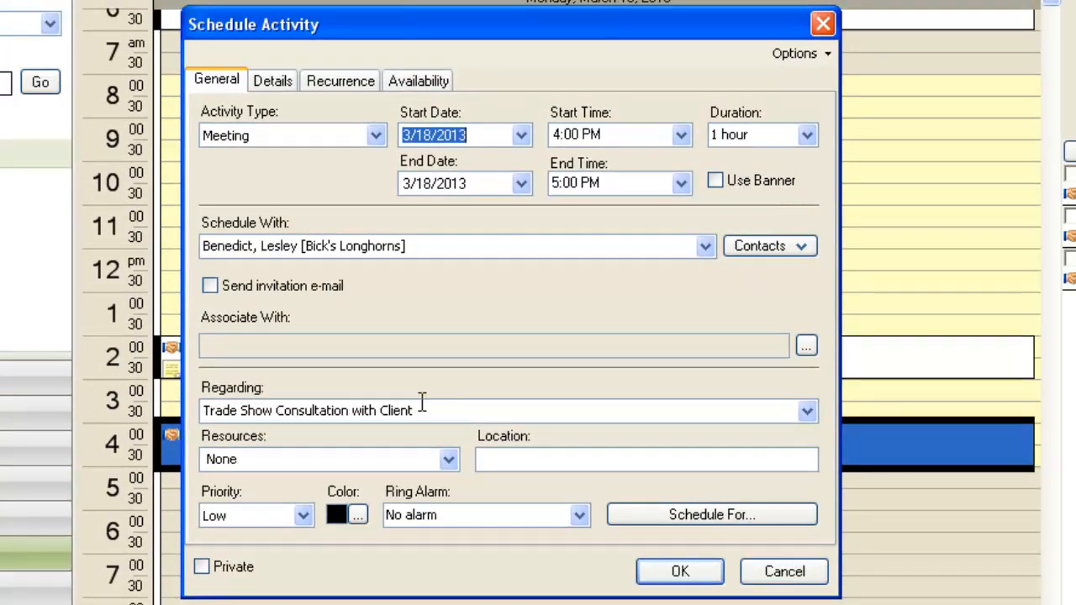
Step: Close the 3/18/2013 "Trade Show Consultation with Client" meeting in the Sage ACT! calendar and go to its contact's record
{"action": "left_click", "coordinate": [680, 571]}
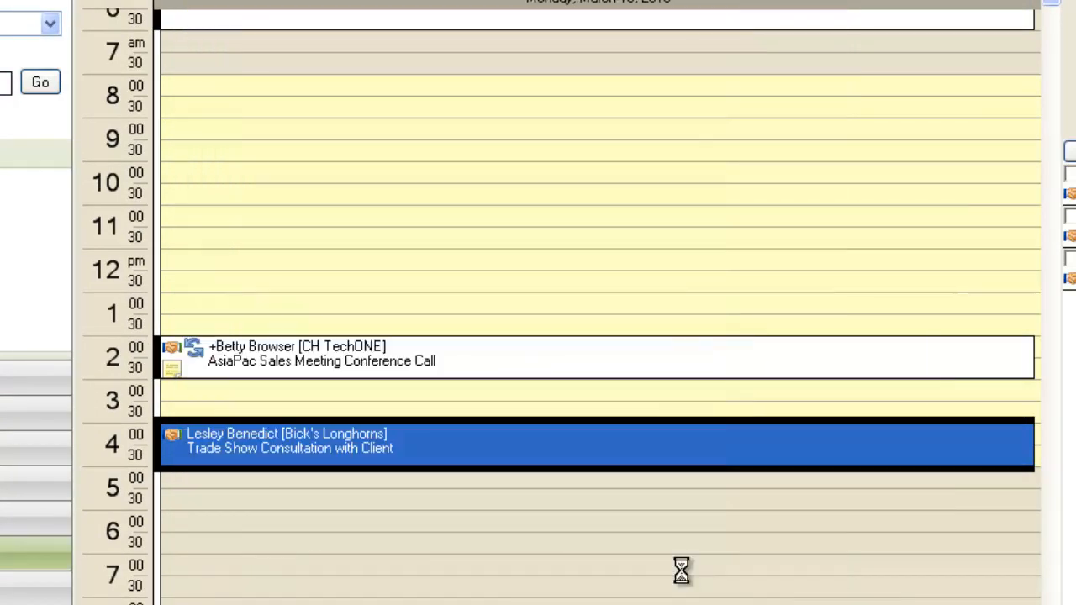
{"action": "right_click", "coordinate": [528, 454]}
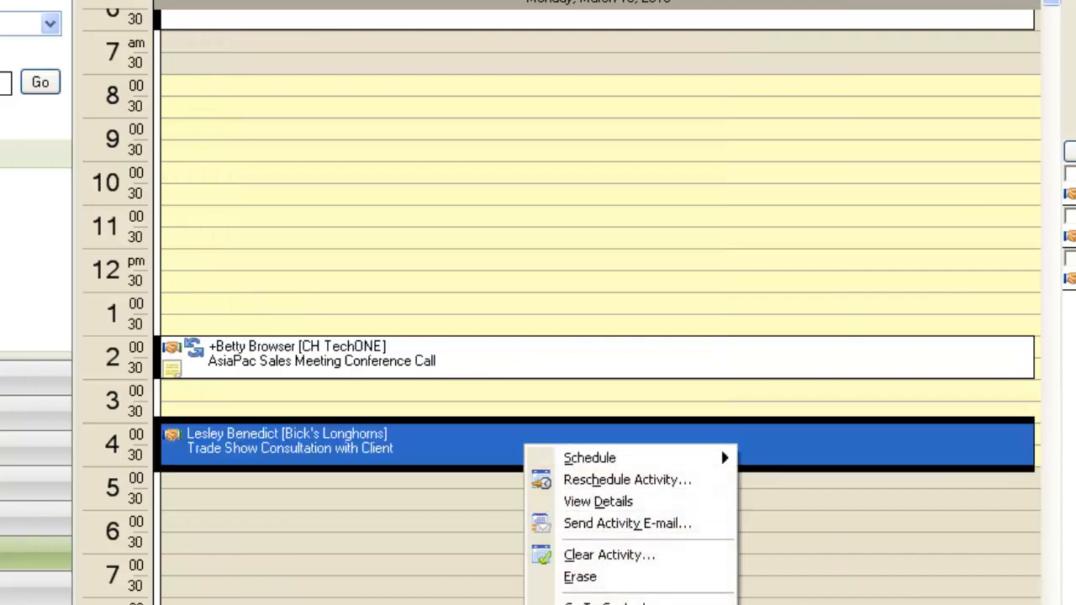
{"action": "left_click", "coordinate": [605, 602]}
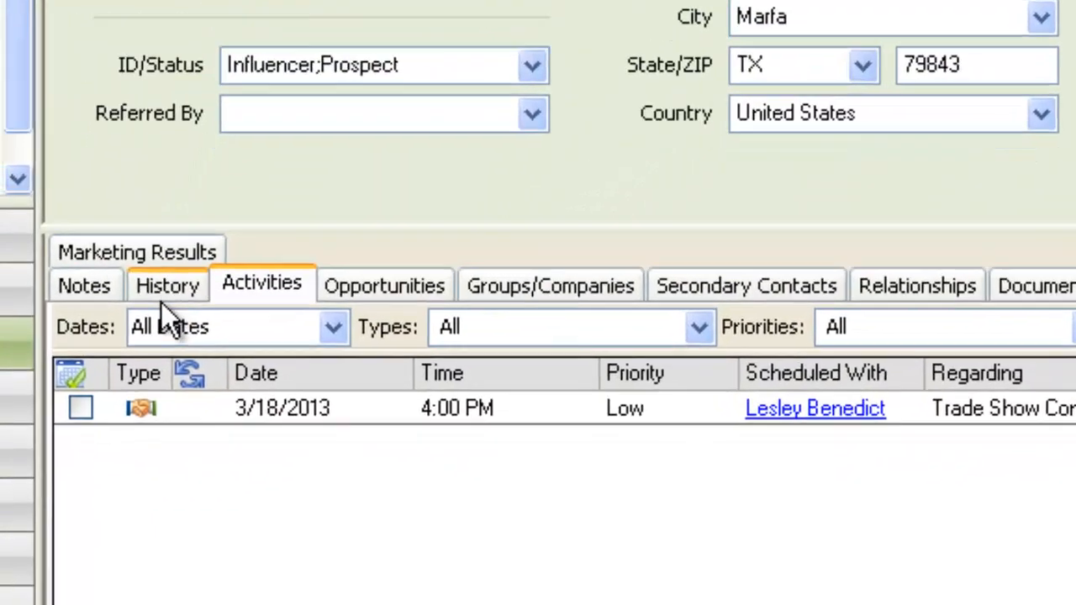
Step: Examine the contact's Notes, History and Activities records for existing entries
{"action": "left_click", "coordinate": [82, 486]}
{"action": "left_click", "coordinate": [132, 157]}
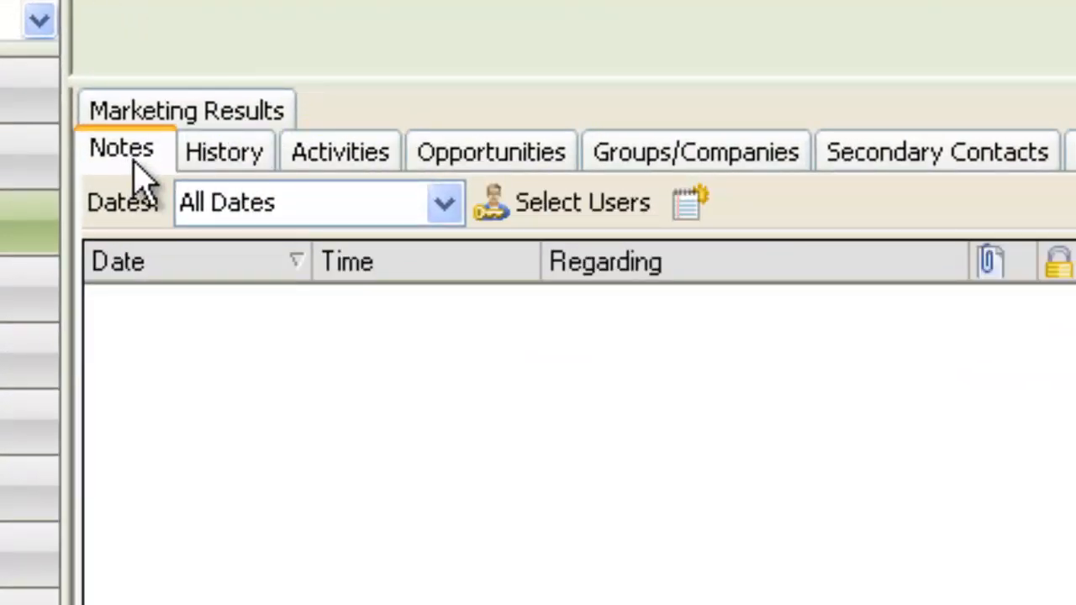
{"action": "left_click", "coordinate": [206, 158]}
{"action": "left_click", "coordinate": [355, 151]}
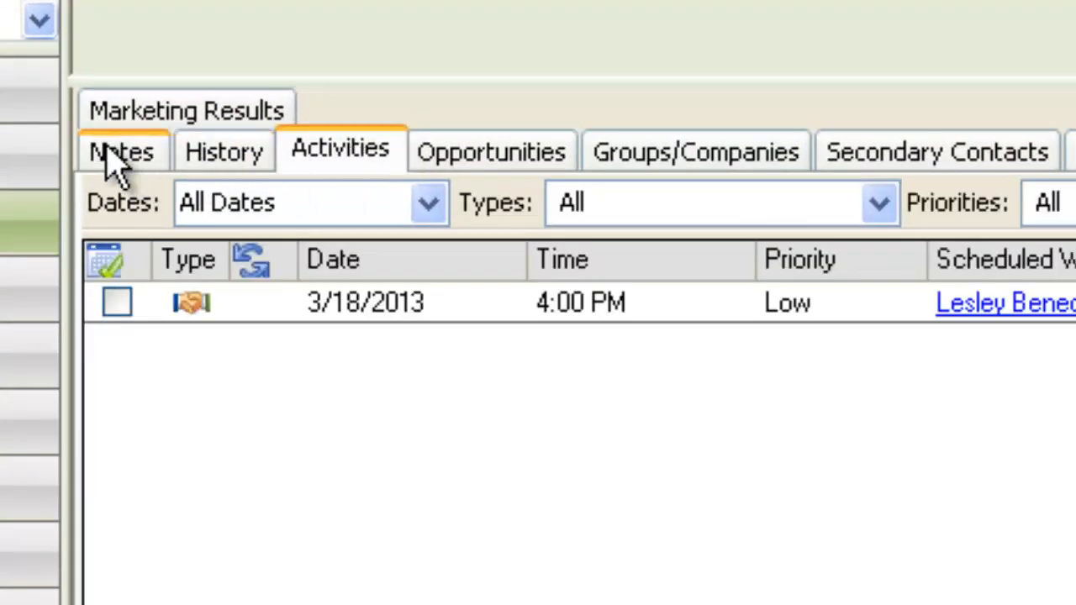
{"action": "left_click", "coordinate": [110, 151]}
{"action": "left_click", "coordinate": [233, 159]}
{"action": "left_click", "coordinate": [332, 153]}
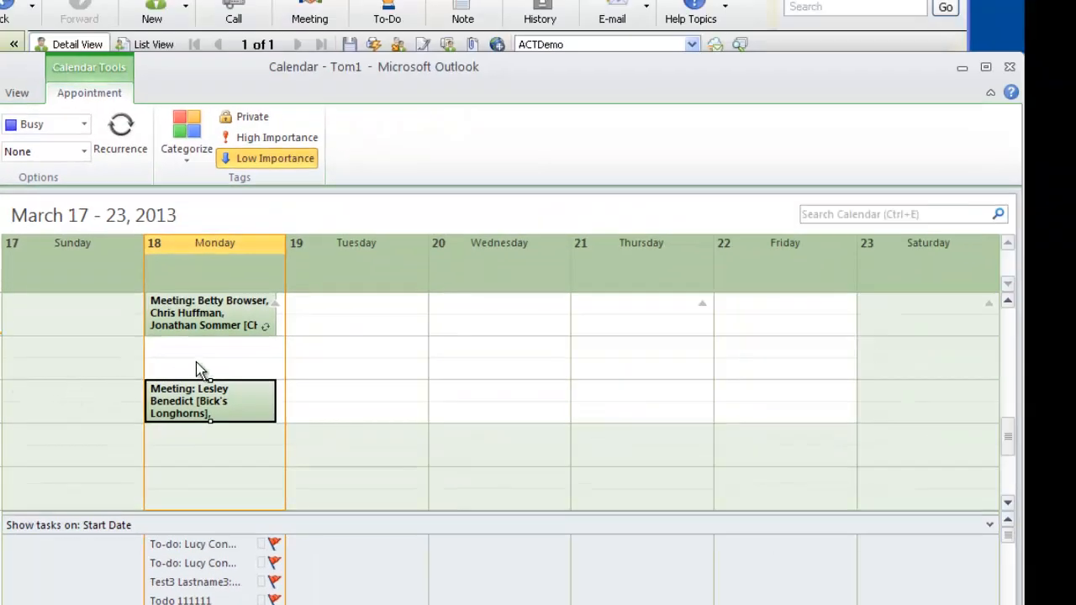
Step: Open the 3/18/2013 "Trade Show Consultation with Client" meeting in Outlook and enter "NOTE::[This is a note for the meeting. We had a good meeting ]" above the sync marker
{"action": "double_click", "coordinate": [205, 403]}
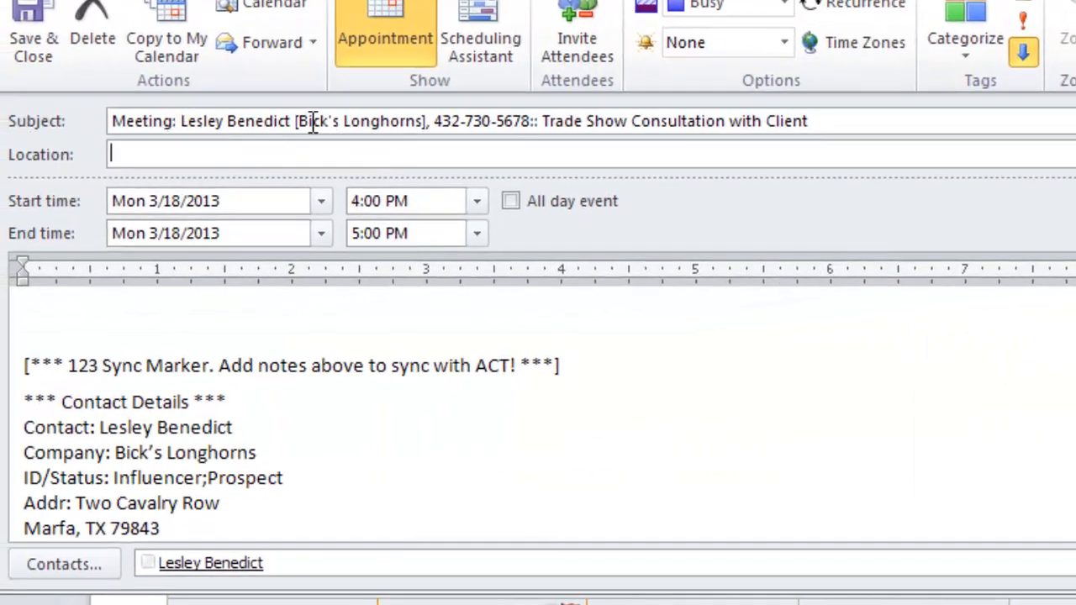
{"action": "left_click", "coordinate": [242, 329]}
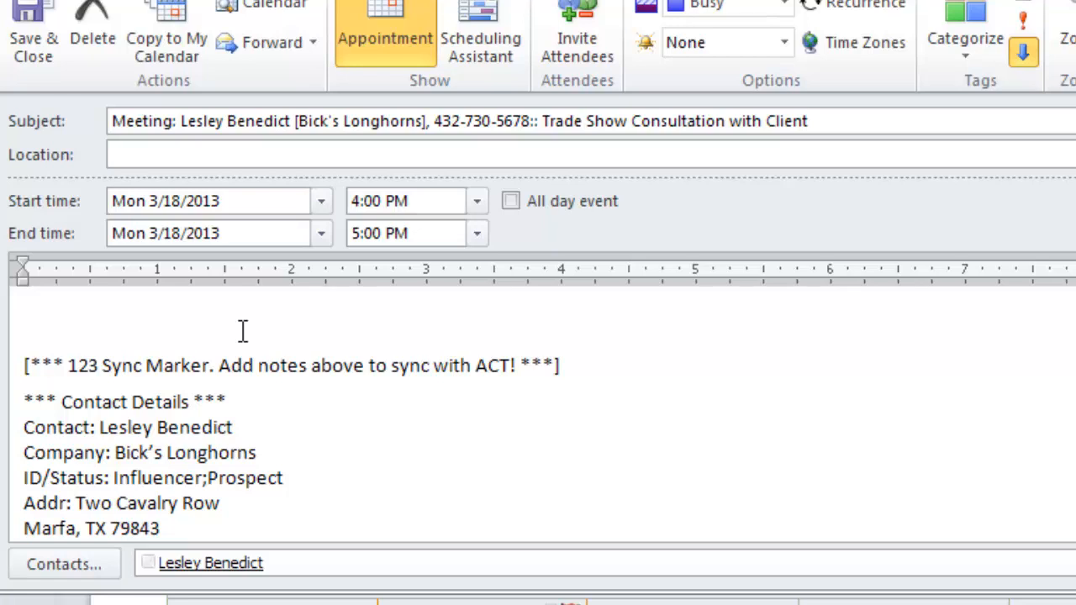
{"action": "type", "text": "NOTE"}
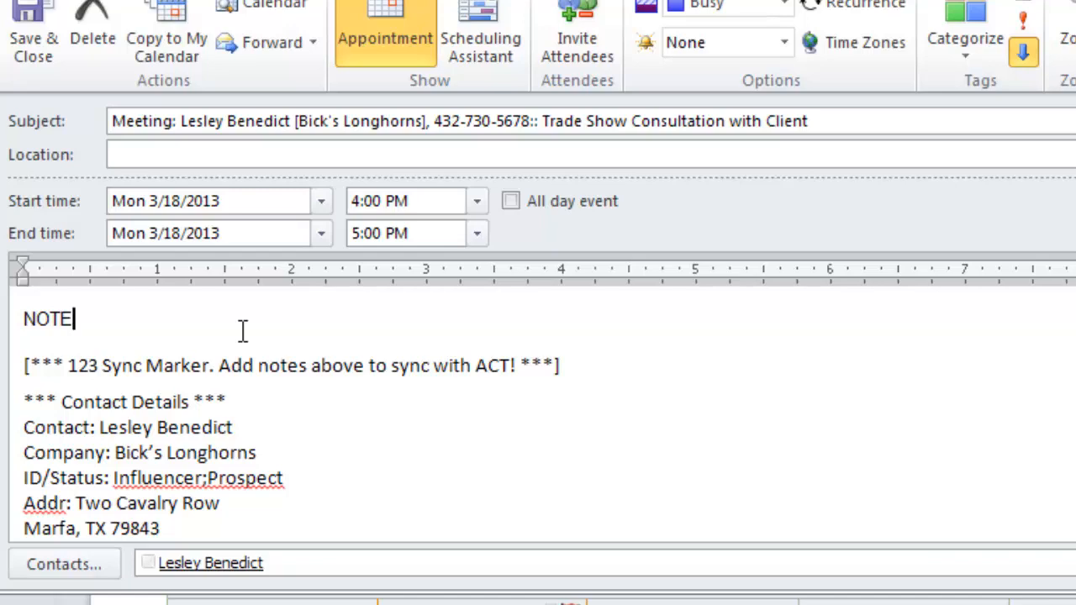
{"action": "type", "text": ":"}
{"action": "type", "text": ":"}
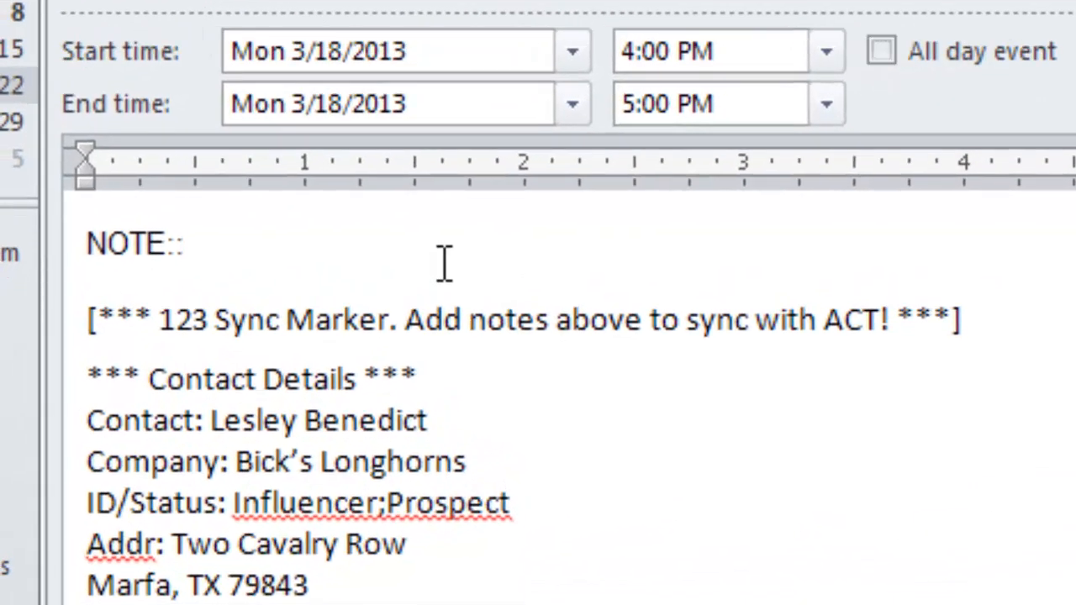
{"action": "type", "text": "[This"}
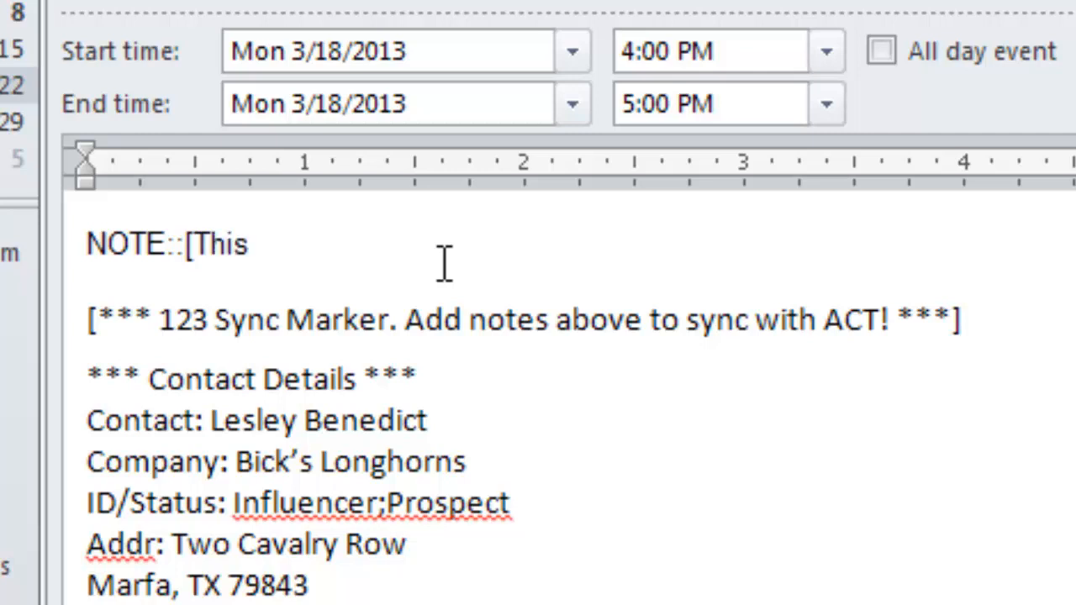
{"action": "type", "text": " is a note"}
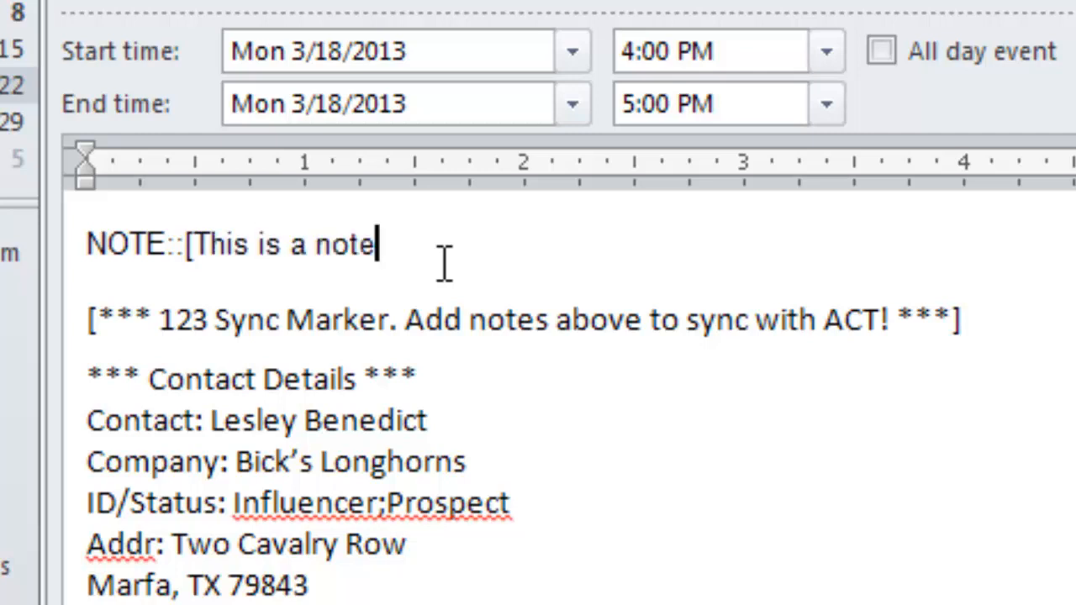
{"action": "type", "text": " for the meeti"}
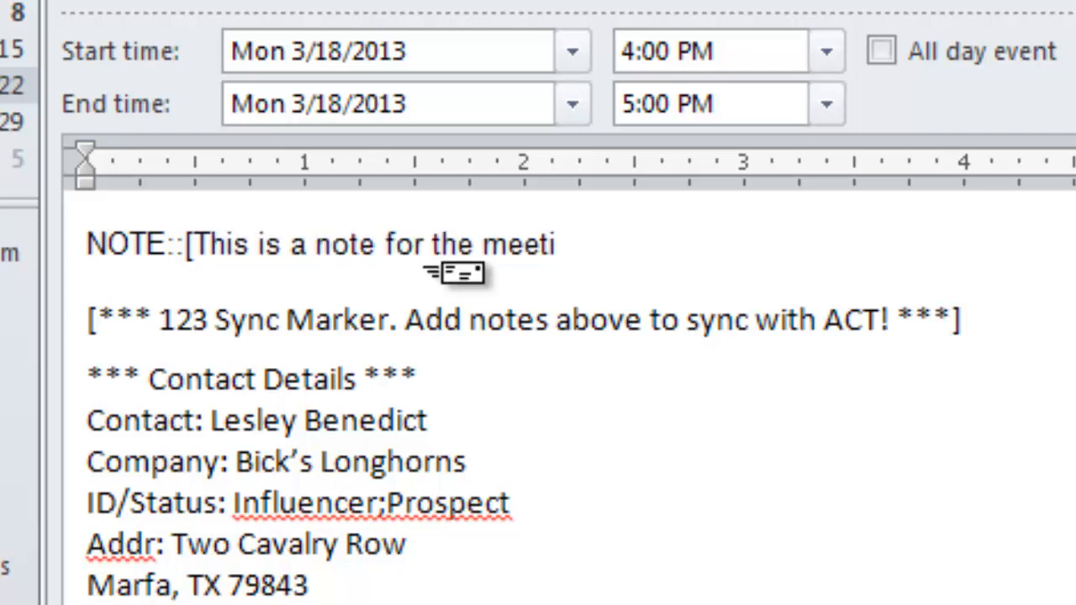
{"action": "type", "text": "ng. We ha"}
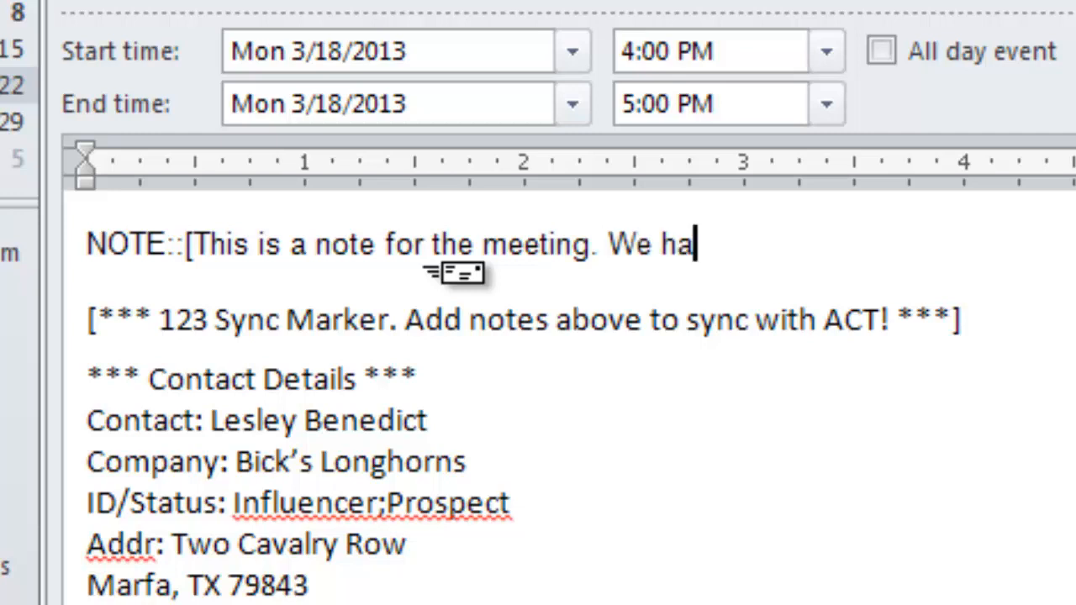
{"action": "type", "text": "d a go"}
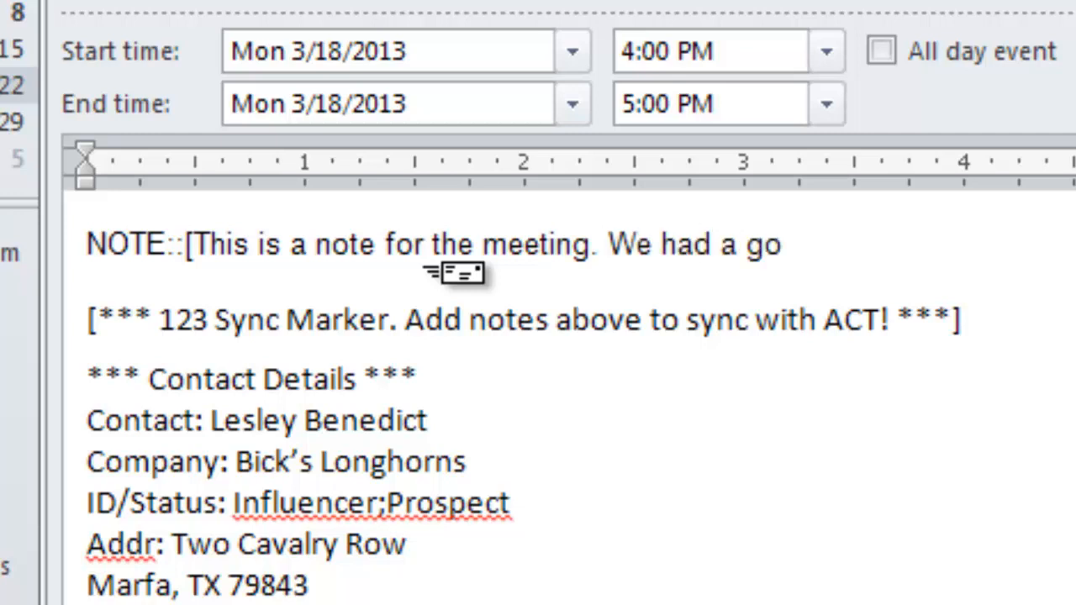
{"action": "type", "text": "od meeting "}
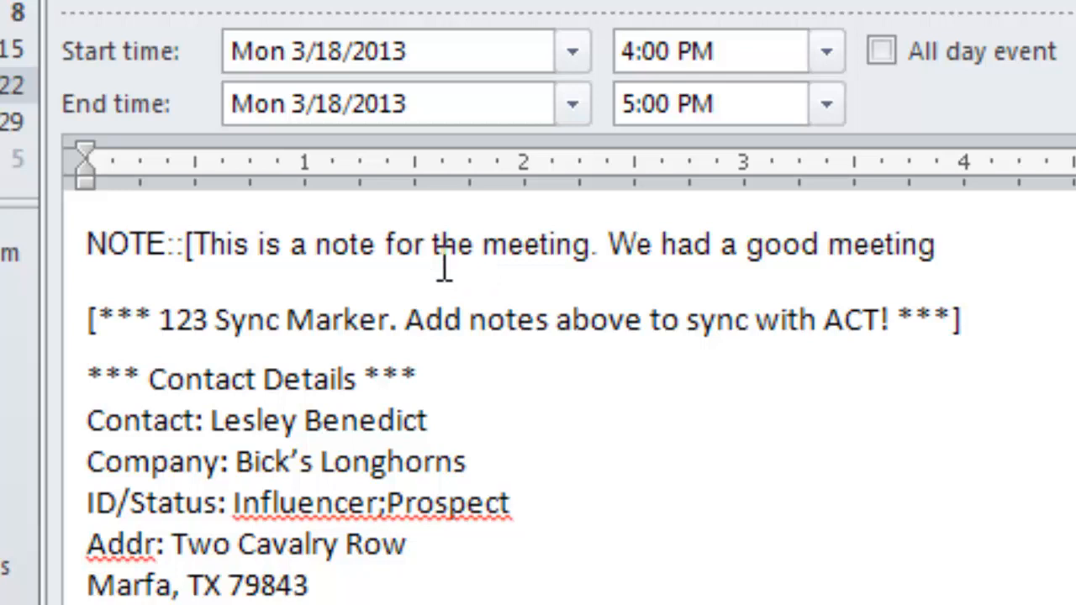
{"action": "type", "text": "]"}
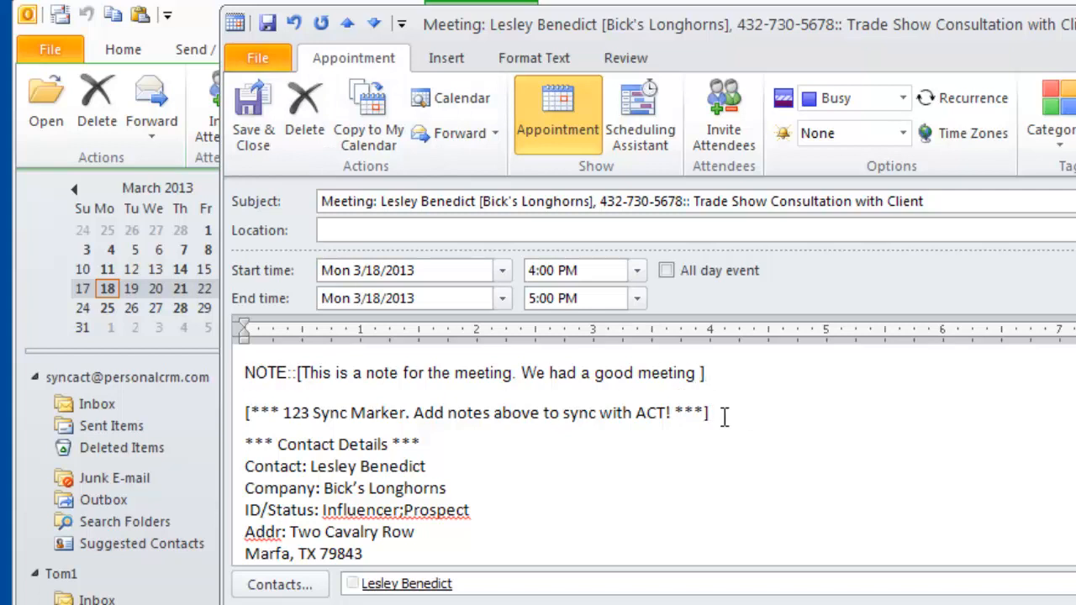
{"action": "left_click_drag", "start_coordinate": [713, 412], "coordinate": [247, 413]}
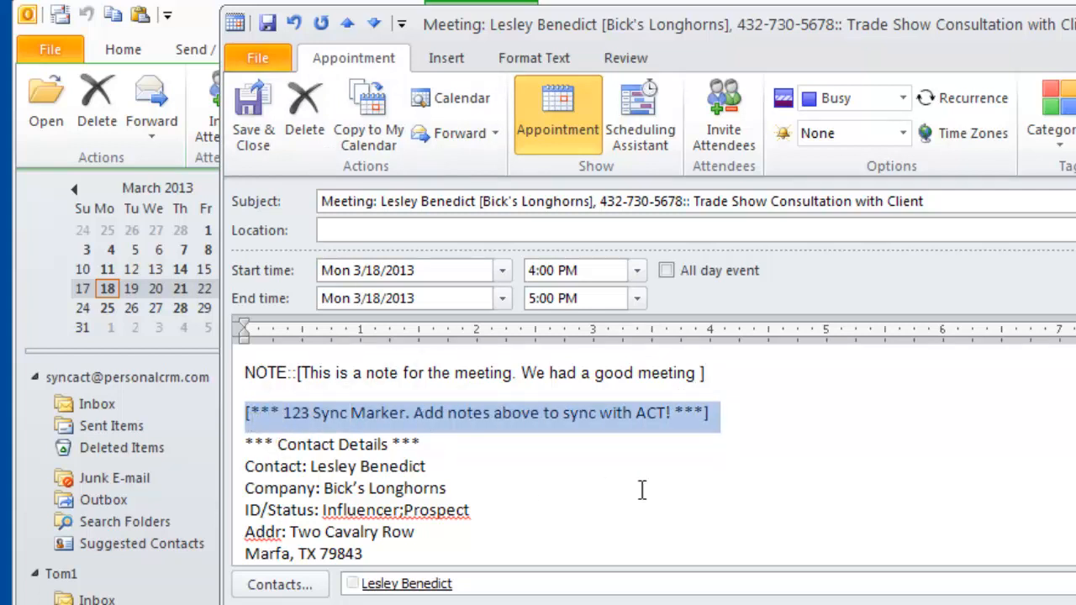
{"action": "left_click", "coordinate": [728, 372]}
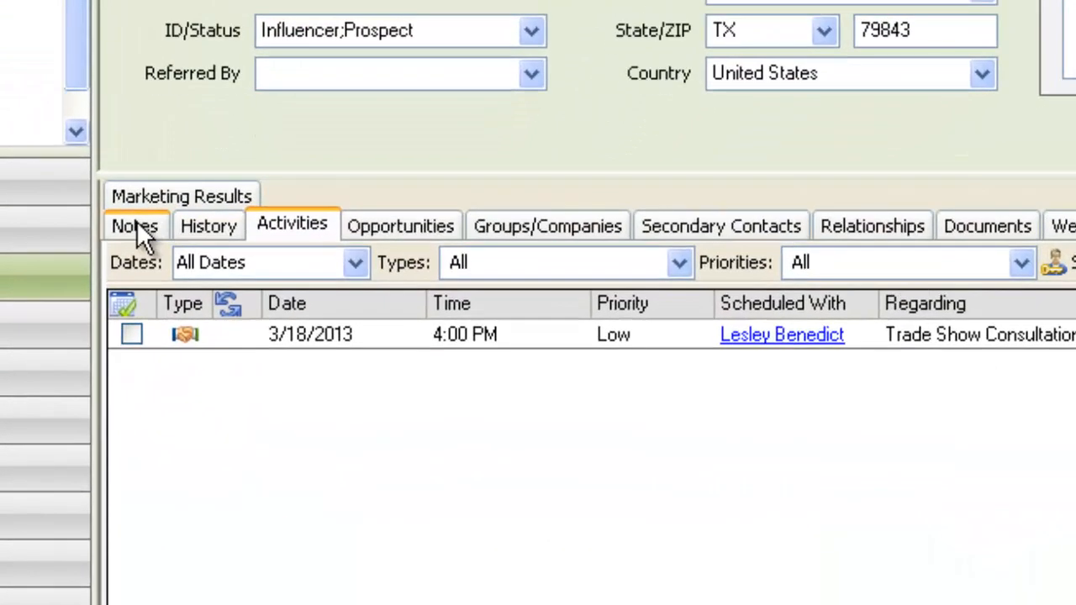
Step: Check the contact's Notes in Sage ACT! for the meeting note, and examine the Notes section at the end of the meeting's body in Outlook
{"action": "left_click", "coordinate": [271, 350]}
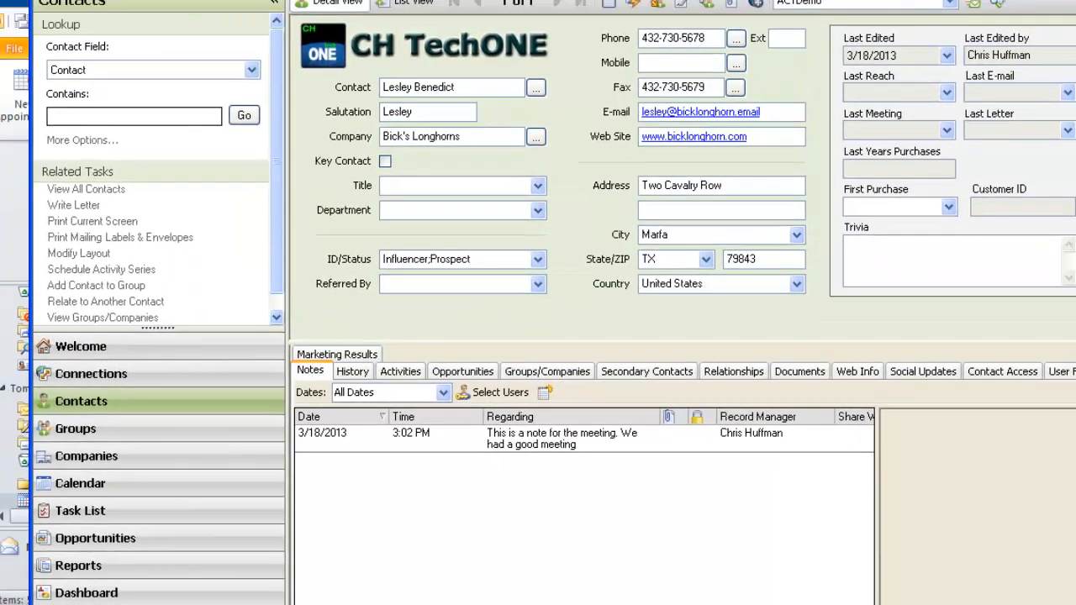
{"action": "key", "text": "alt+Tab"}
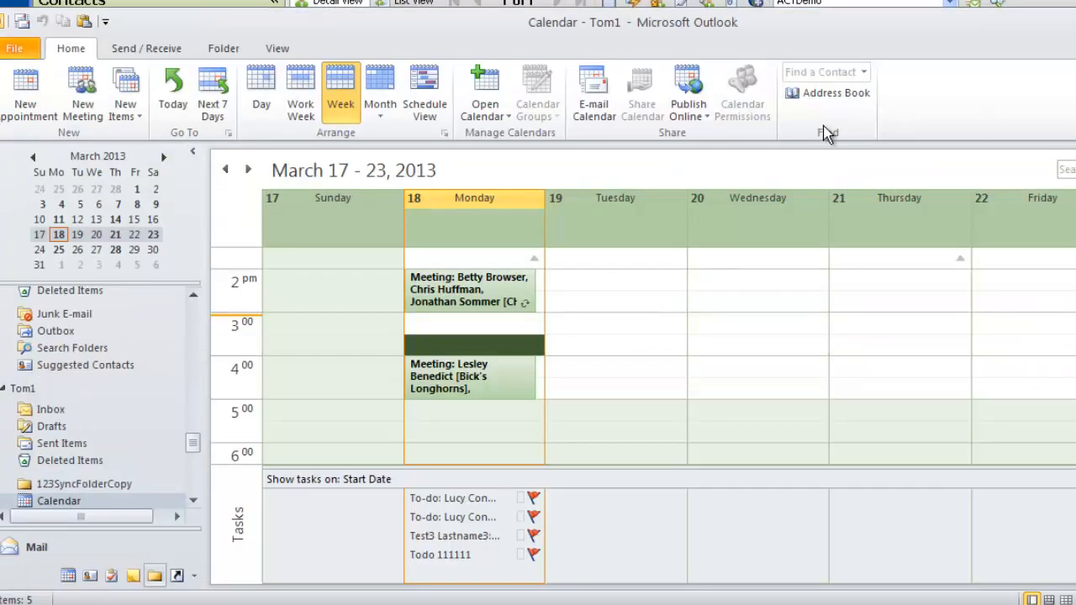
{"action": "double_click", "coordinate": [491, 381]}
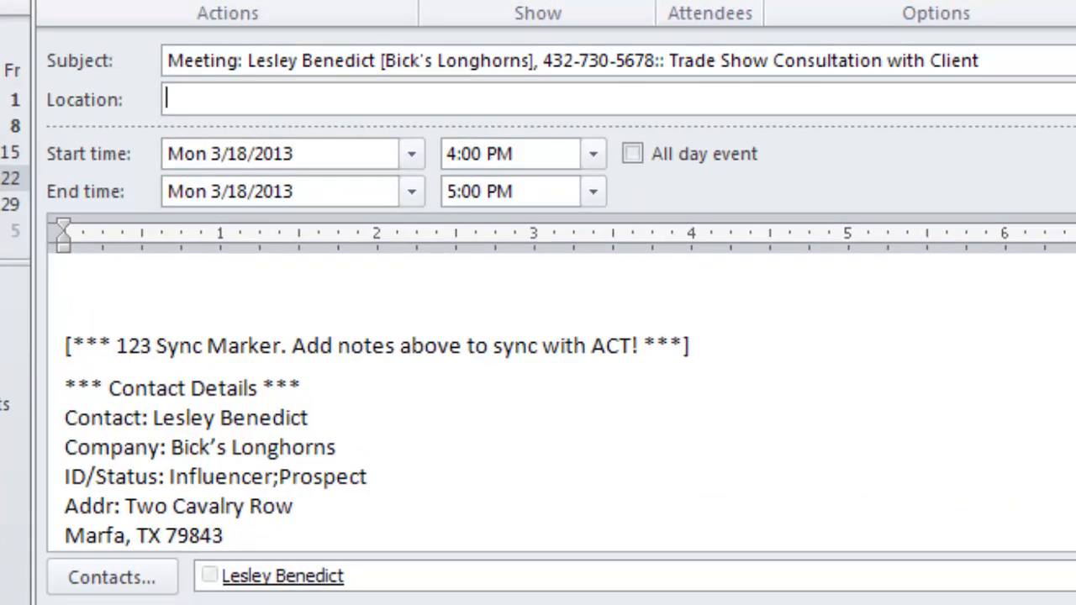
{"action": "scroll", "coordinate": [353, 400], "scroll_direction": "down", "scroll_amount": 12}
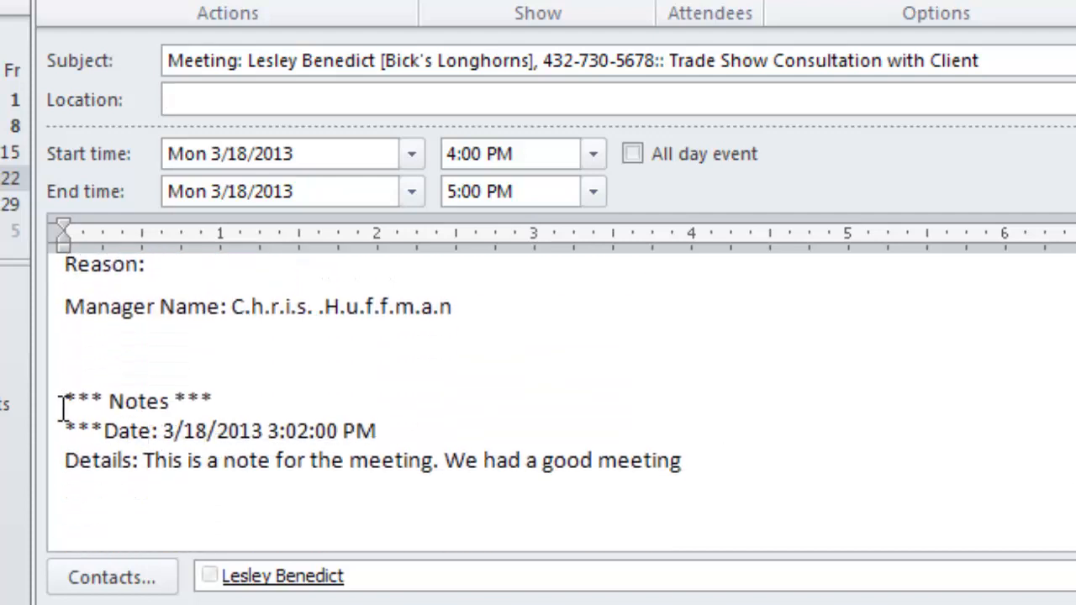
{"action": "left_click_drag", "start_coordinate": [61, 401], "coordinate": [709, 462]}
{"action": "left_click", "coordinate": [430, 400]}
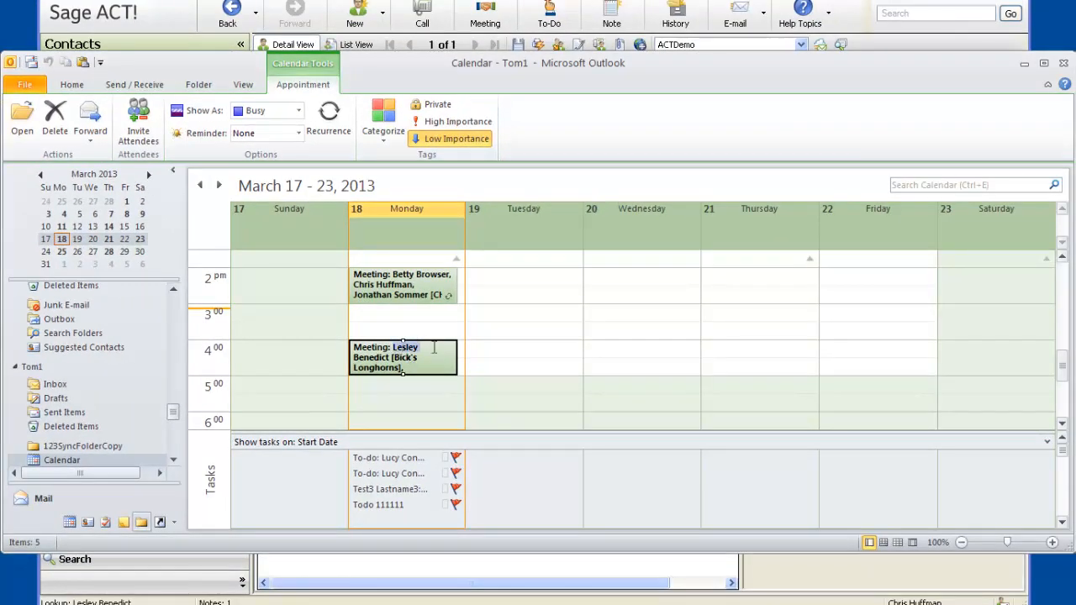
Step: In the Outlook meeting, enter "DONE::[This meeting went well. Deal Closed. More money]" above the 123 Sync marker, and save and close the meeting
{"action": "double_click", "coordinate": [437, 346]}
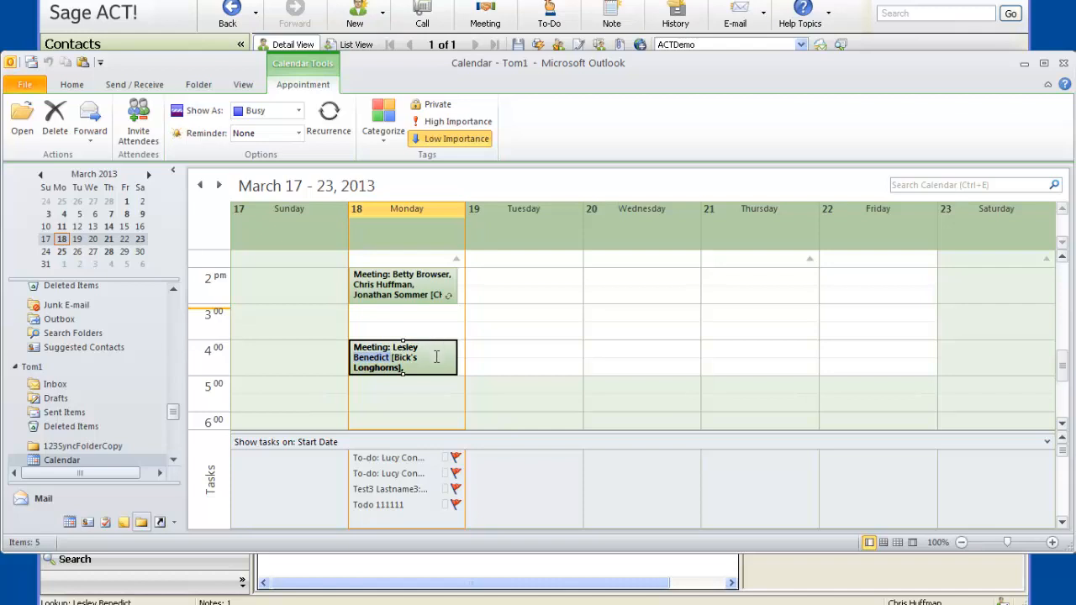
{"action": "double_click", "coordinate": [436, 357]}
{"action": "double_click", "coordinate": [371, 371]}
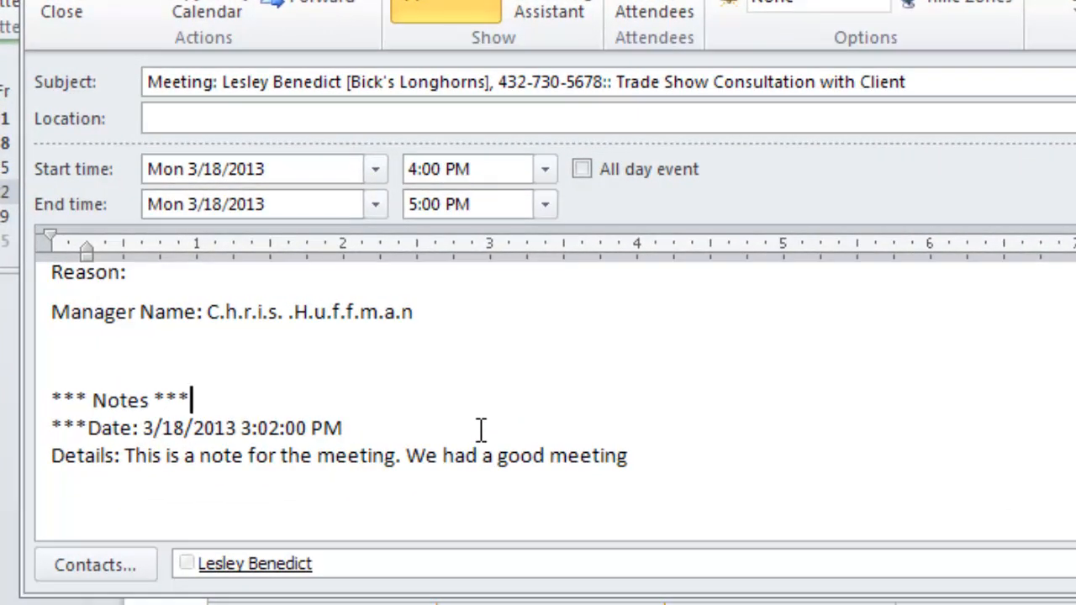
{"action": "key", "text": "Up"}
{"action": "key", "text": "Up"}
{"action": "key", "text": "Up"}
{"action": "key", "text": "Up"}
{"action": "key", "text": "Up"}
{"action": "key", "text": "Up"}
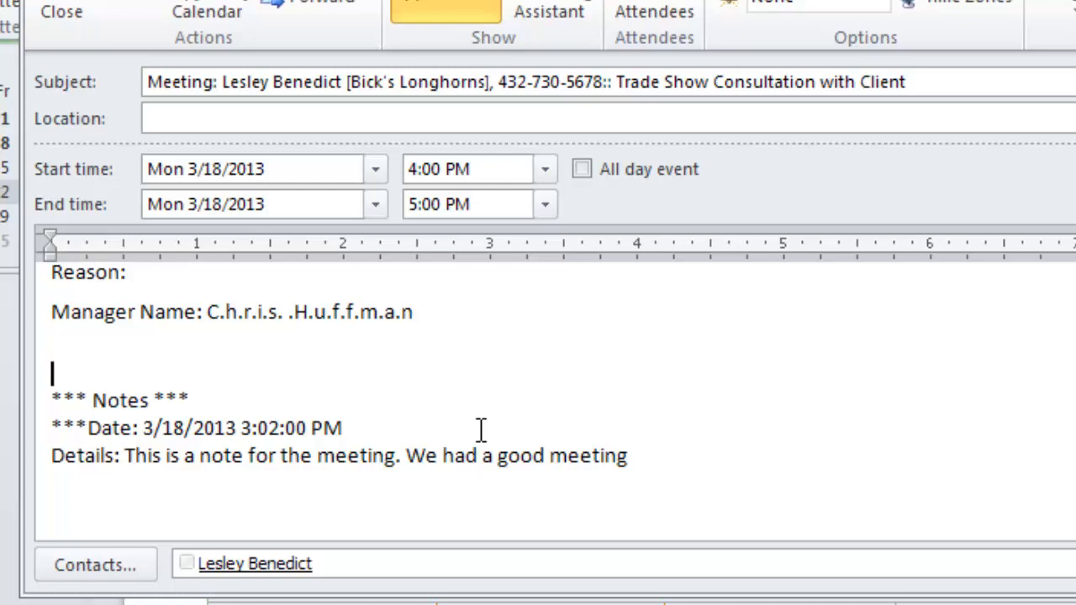
{"action": "key", "text": "Up"}
{"action": "key", "text": "Up"}
{"action": "key", "text": "Up"}
{"action": "key", "text": "Up"}
{"action": "key", "text": "Up"}
{"action": "key", "text": "Up"}
{"action": "key", "text": "Up"}
{"action": "key", "text": "Up"}
{"action": "key", "text": "Up"}
{"action": "key", "text": "Up"}
{"action": "key", "text": "Up"}
{"action": "key", "text": "Up"}
{"action": "key", "text": "Up"}
{"action": "key", "text": "Up"}
{"action": "key", "text": "Up"}
{"action": "key", "text": "Up"}
{"action": "key", "text": "Up"}
{"action": "key", "text": "Up"}
{"action": "key", "text": "Up"}
{"action": "key", "text": "Up"}
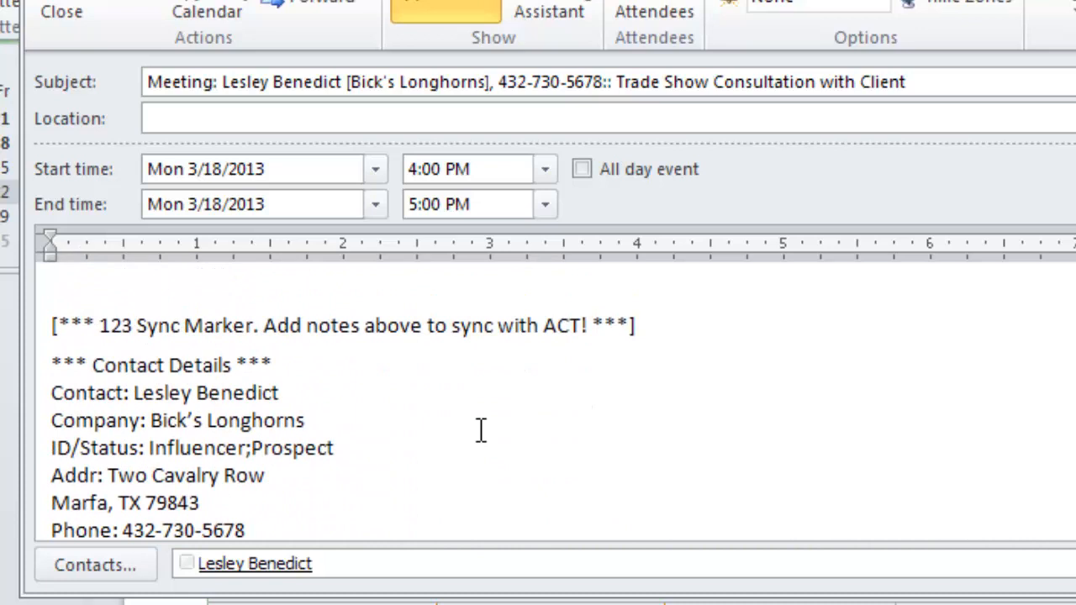
{"action": "type", "text": "DONE"}
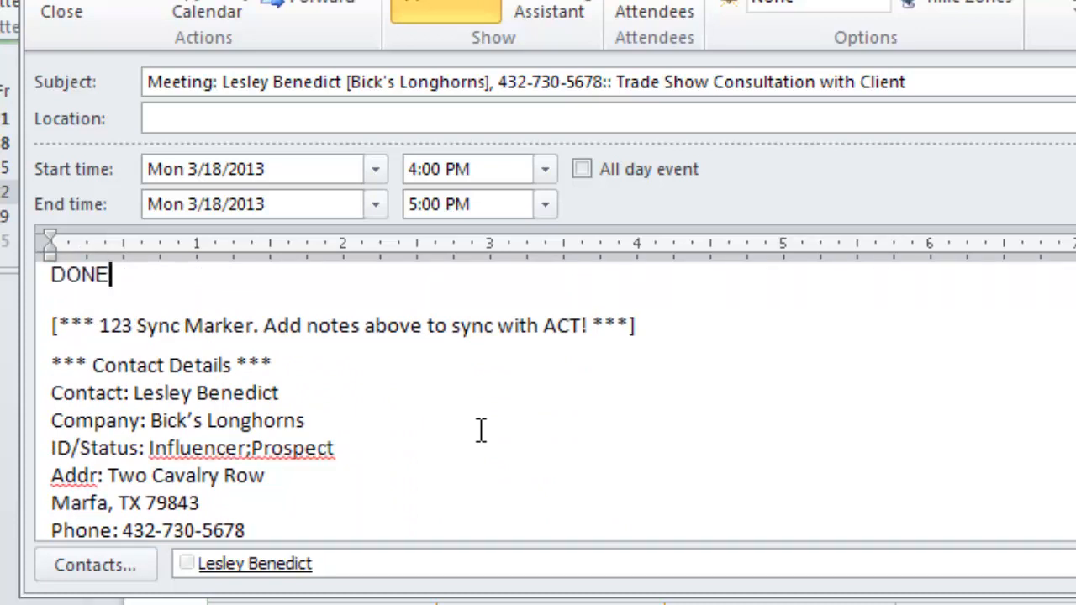
{"action": "type", "text": "::[This "}
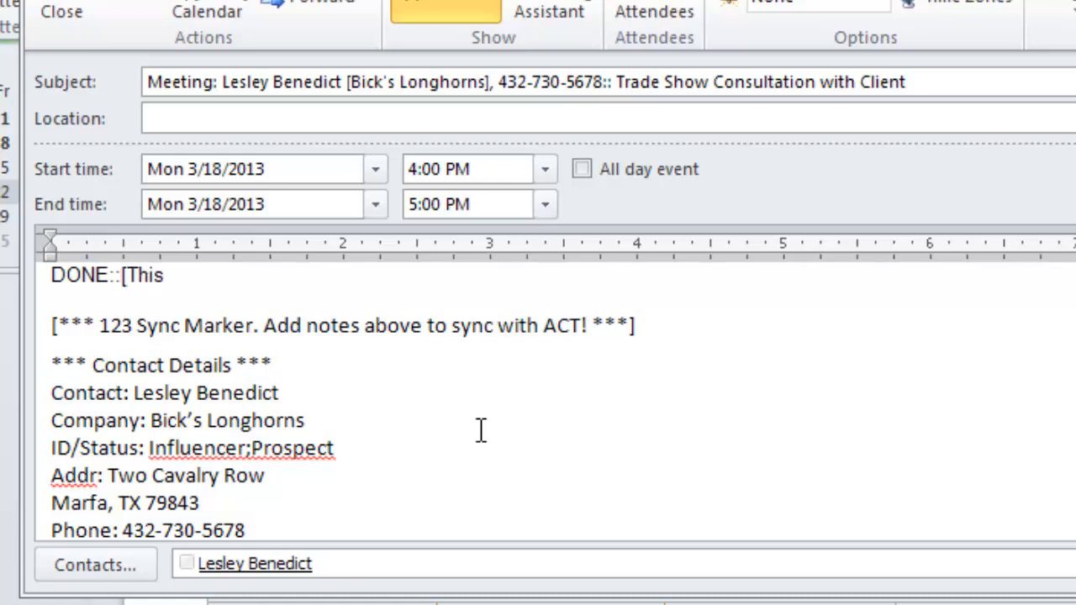
{"action": "type", "text": "meeting went w"}
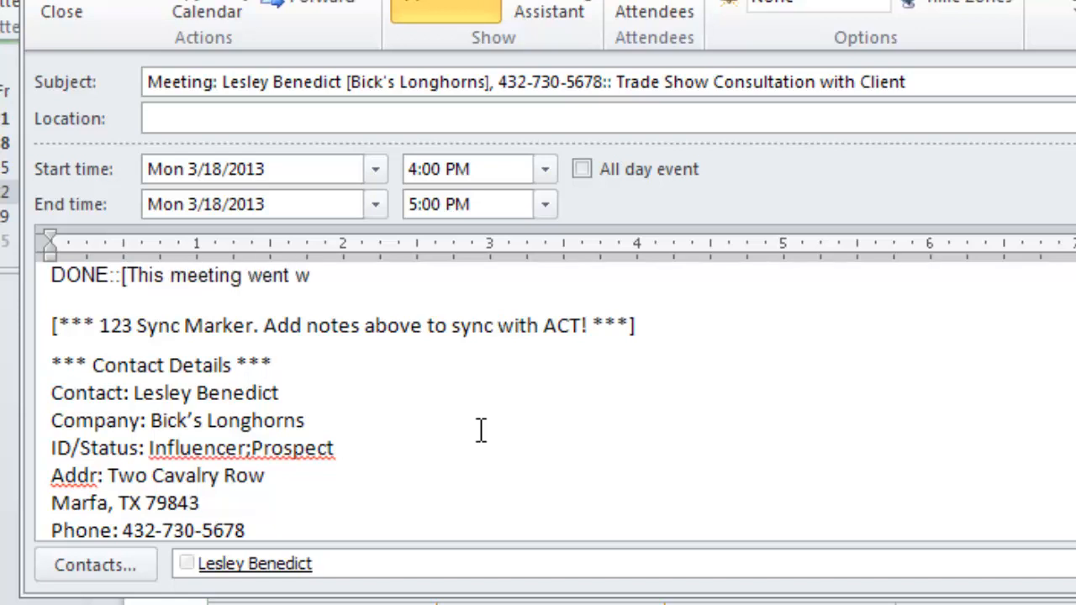
{"action": "type", "text": "ell.  Deal Cl"}
{"action": "type", "text": "osed"}
{"action": "key", "text": "BackSpace"}
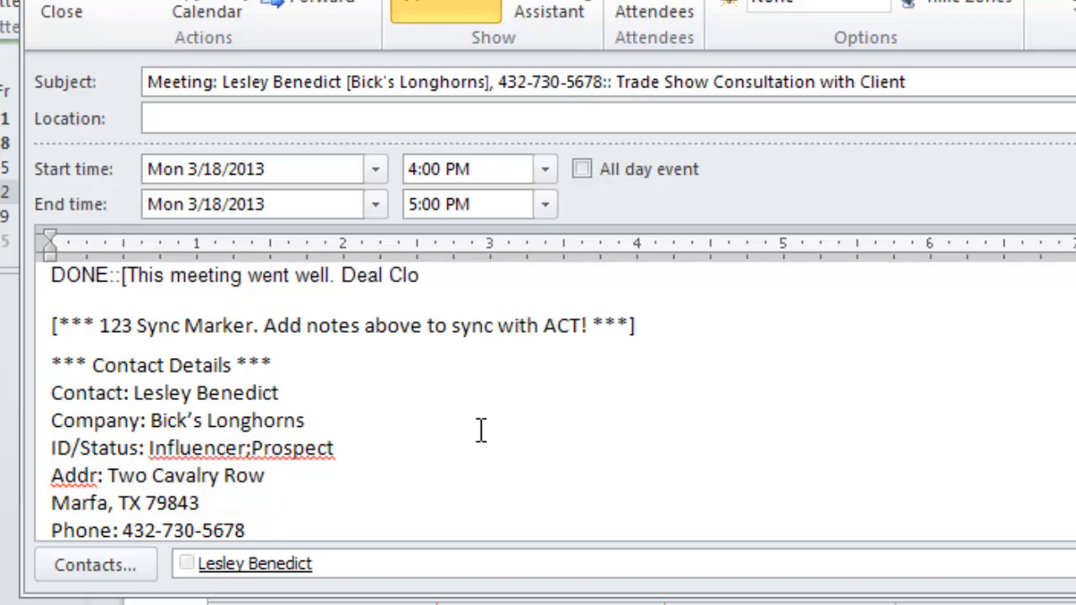
{"action": "type", "text": "sed.  Mon"}
{"action": "key", "text": "BackSpace"}
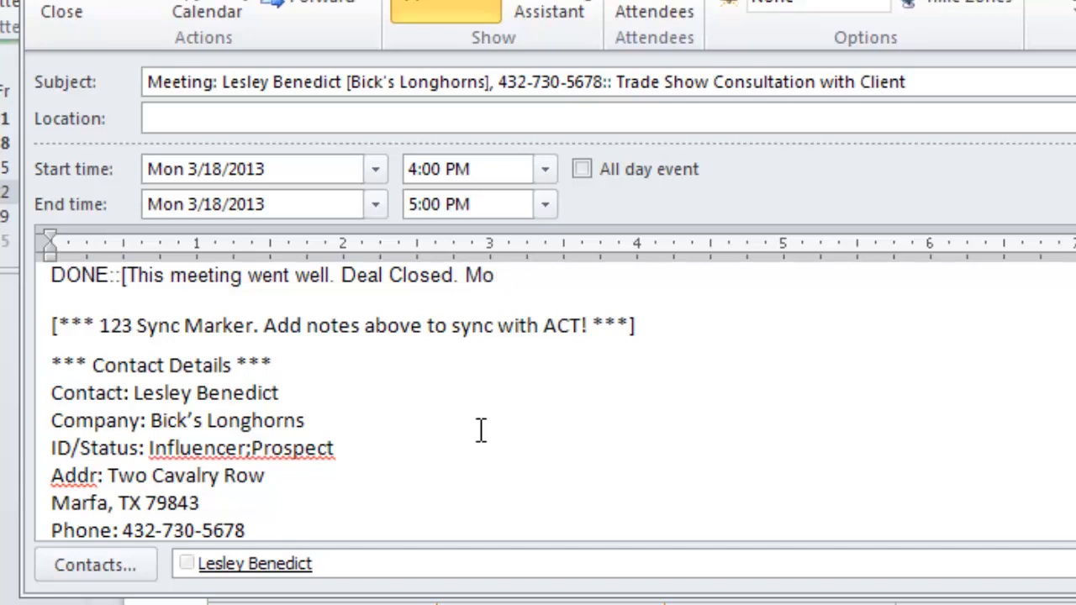
{"action": "type", "text": "re mone"}
{"action": "type", "text": "y"}
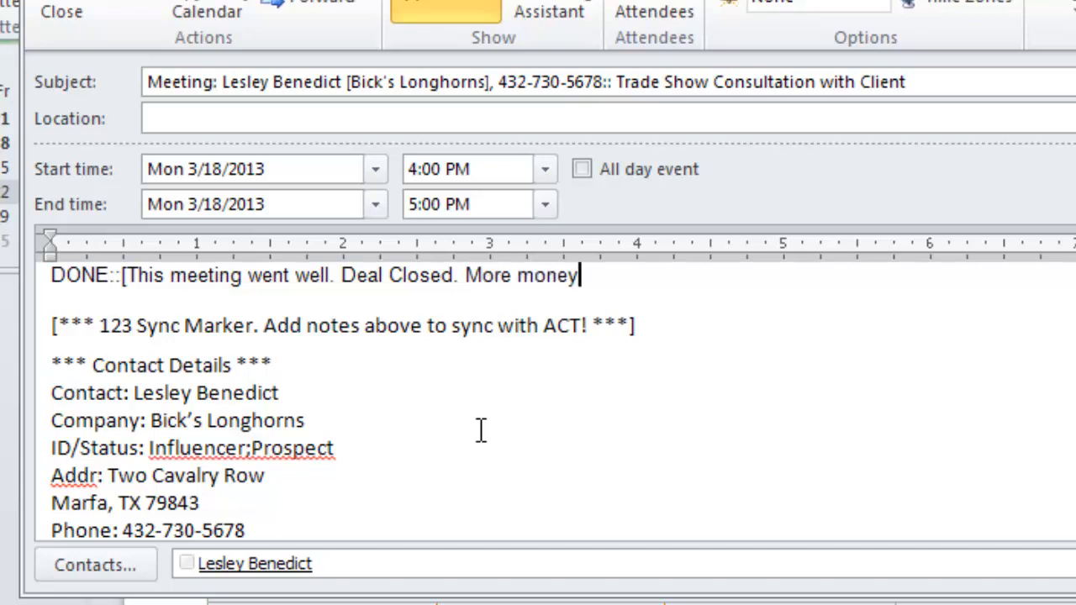
{"action": "type", "text": "]"}
{"action": "left_click_drag", "start_coordinate": [125, 272], "coordinate": [572, 281]}
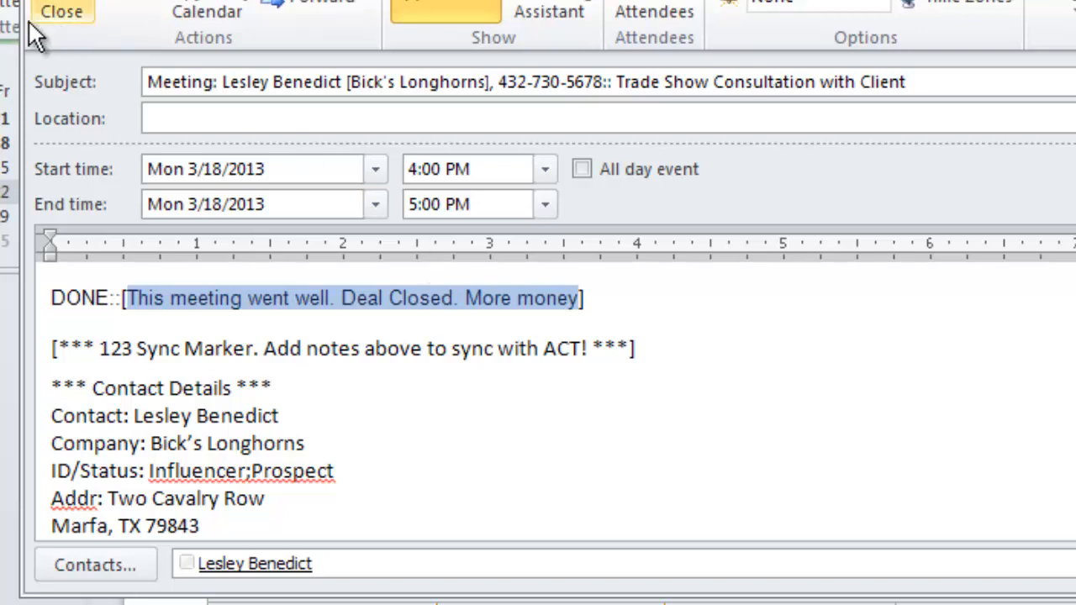
{"action": "left_click", "coordinate": [62, 8]}
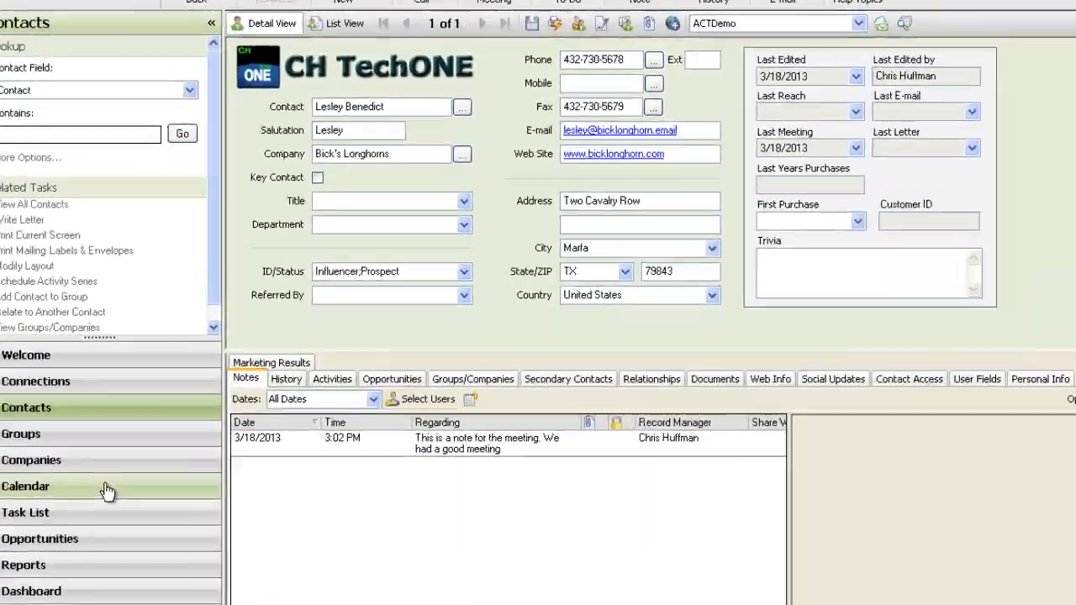
Step: Examine the contact's History record of the trade show meeting in Sage ACT!, and check the 3/18/2013 afternoon in the Outlook calendar
{"action": "left_click", "coordinate": [108, 492]}
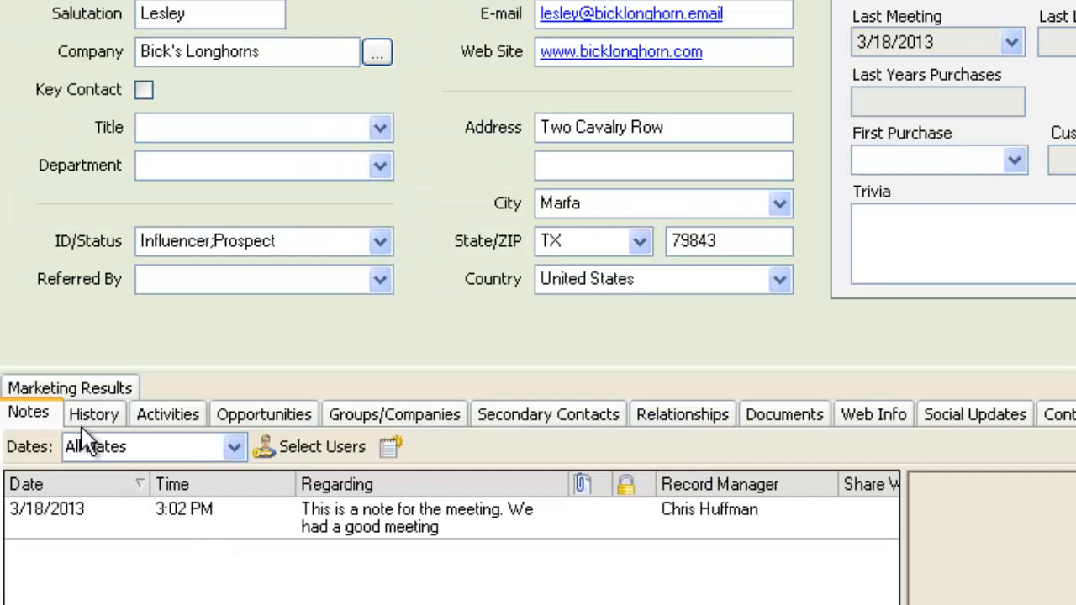
{"action": "left_click", "coordinate": [88, 413]}
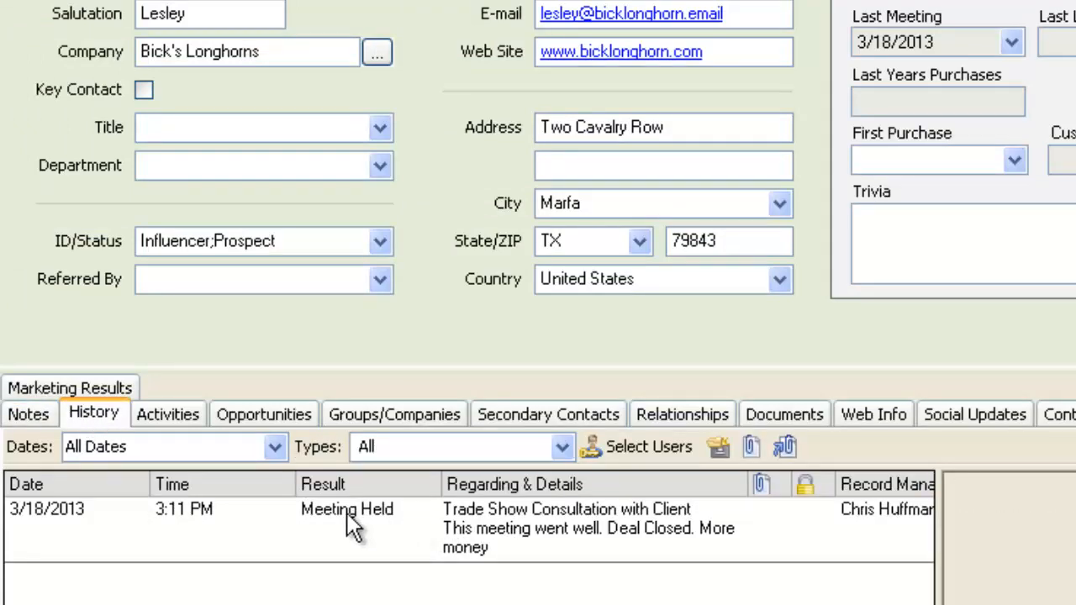
{"action": "left_click", "coordinate": [452, 512]}
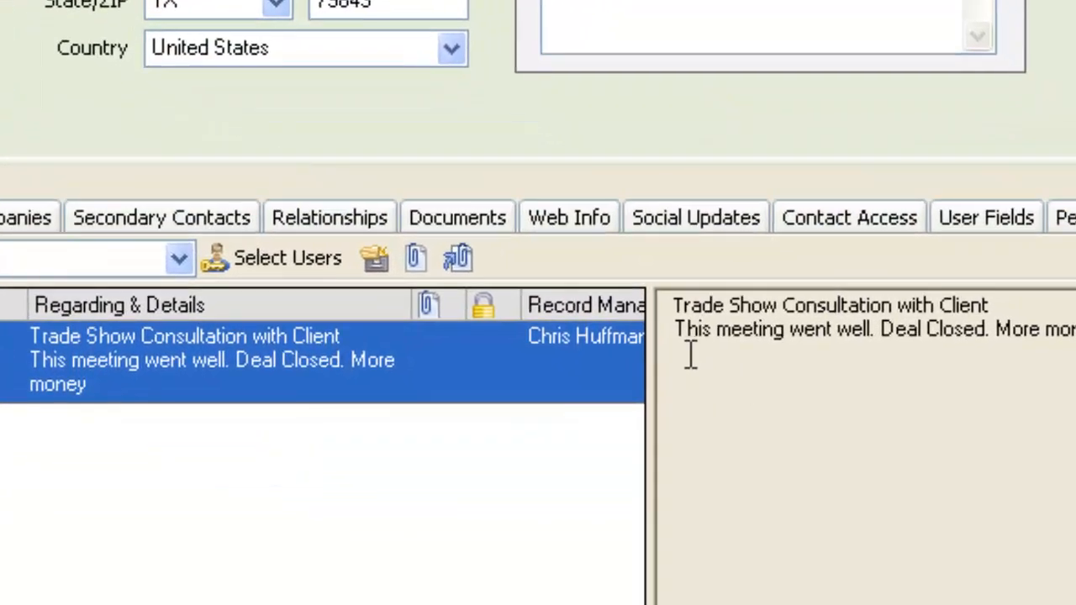
{"action": "triple_click", "coordinate": [675, 332]}
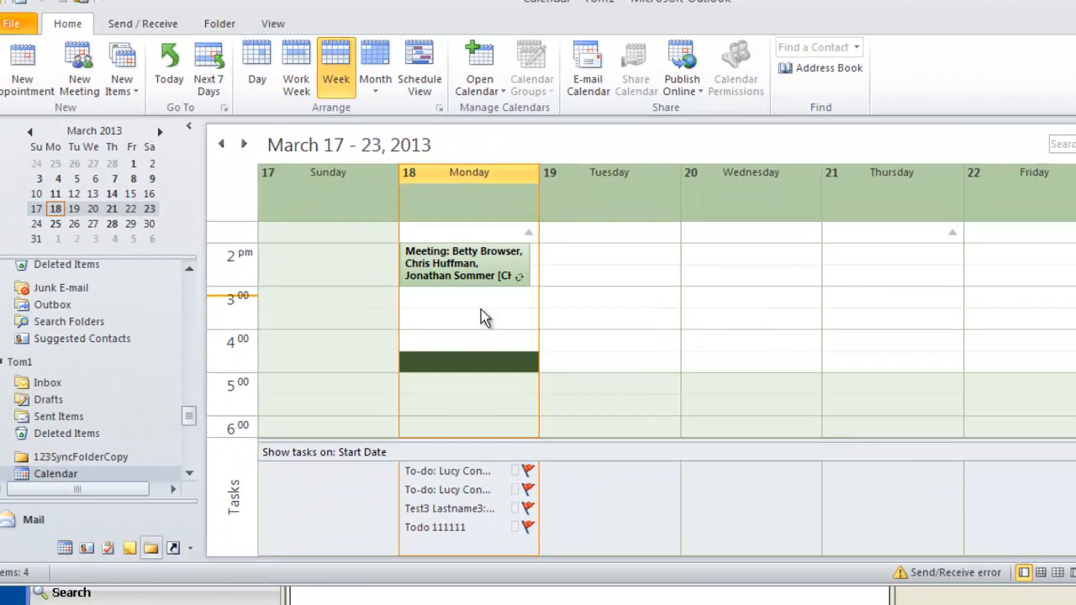
{"action": "left_click", "coordinate": [481, 317]}
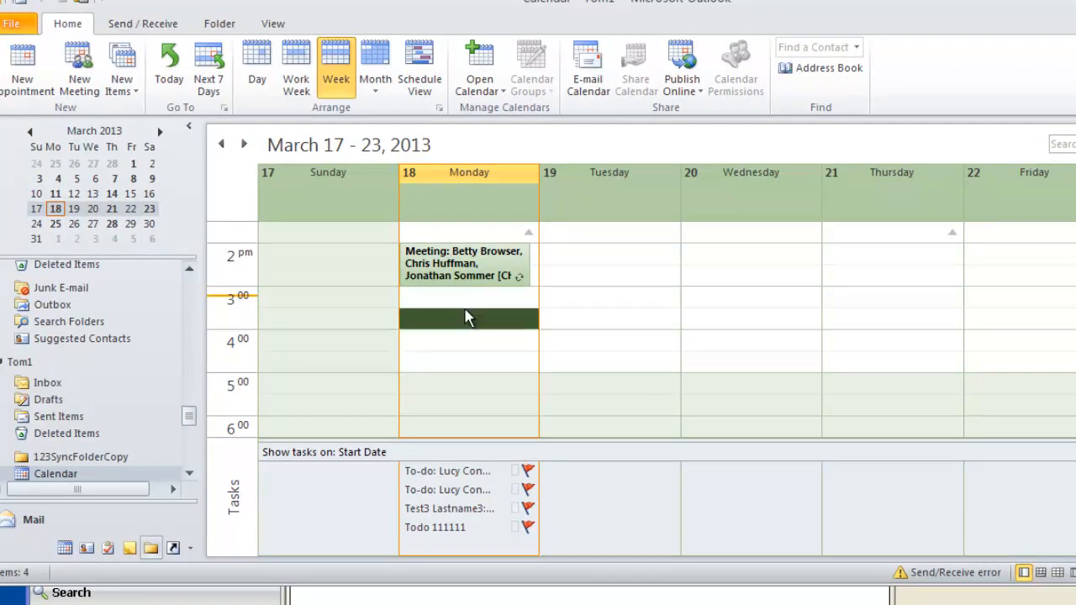
{"action": "left_click", "coordinate": [454, 350]}
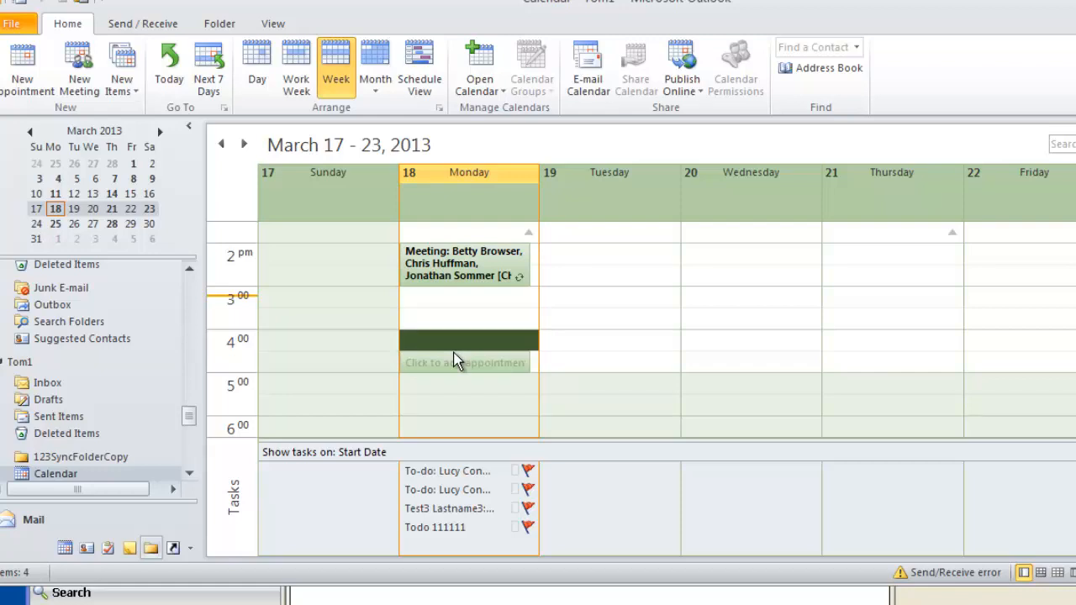
{"action": "left_click", "coordinate": [448, 362]}
{"action": "left_click", "coordinate": [449, 347]}
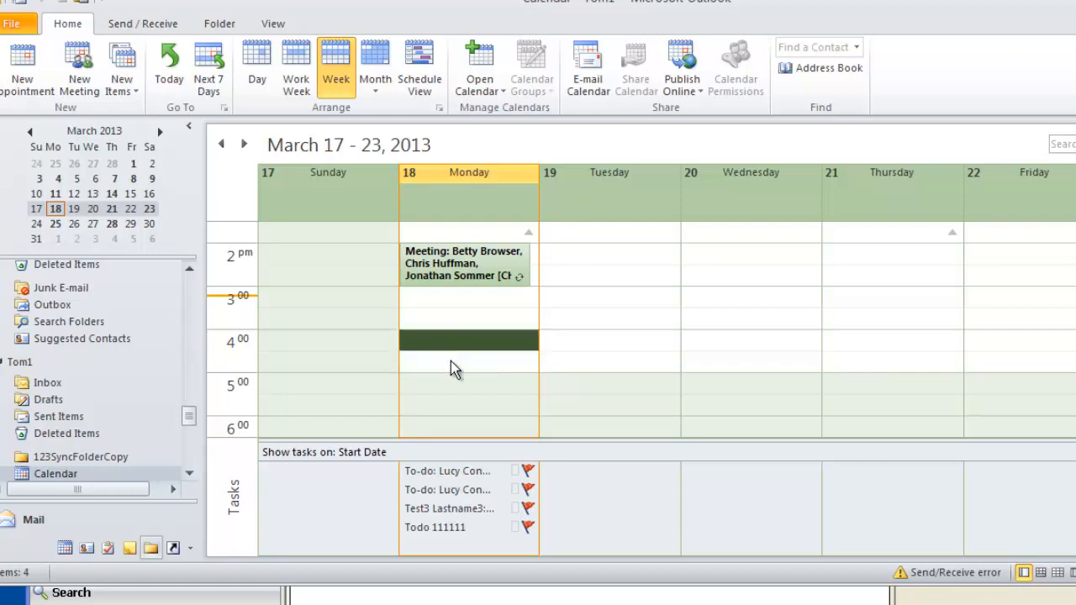
{"action": "left_click", "coordinate": [450, 360]}
{"action": "left_click", "coordinate": [448, 346]}
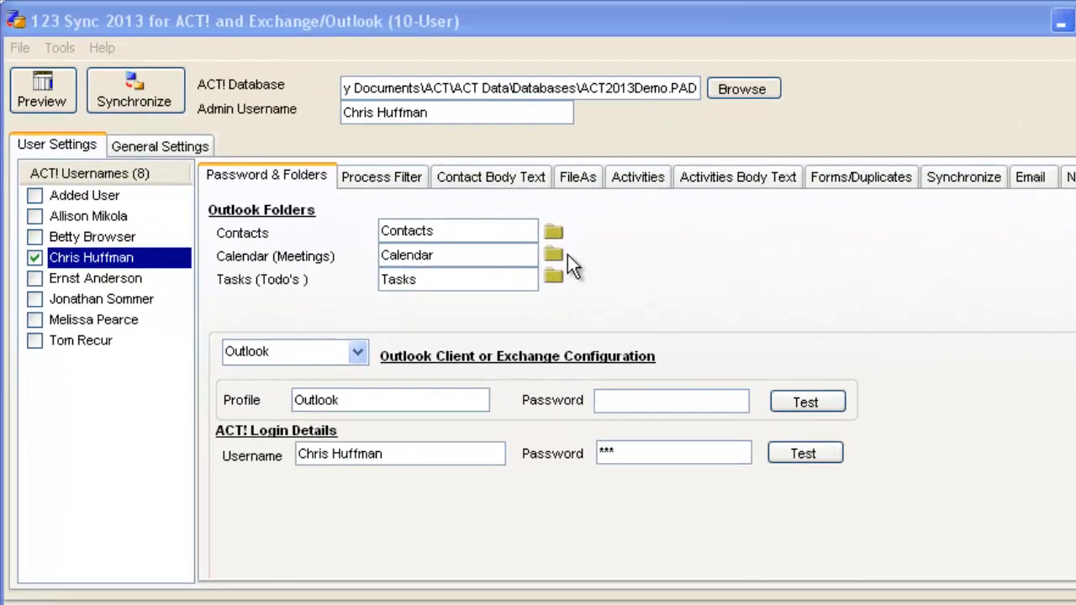
Step: In 123 Sync's general calendar settings, set the Outlook action for cleared ACT! calendar items to "Add Cleared Tag in Outlook"
{"action": "left_click", "coordinate": [196, 151]}
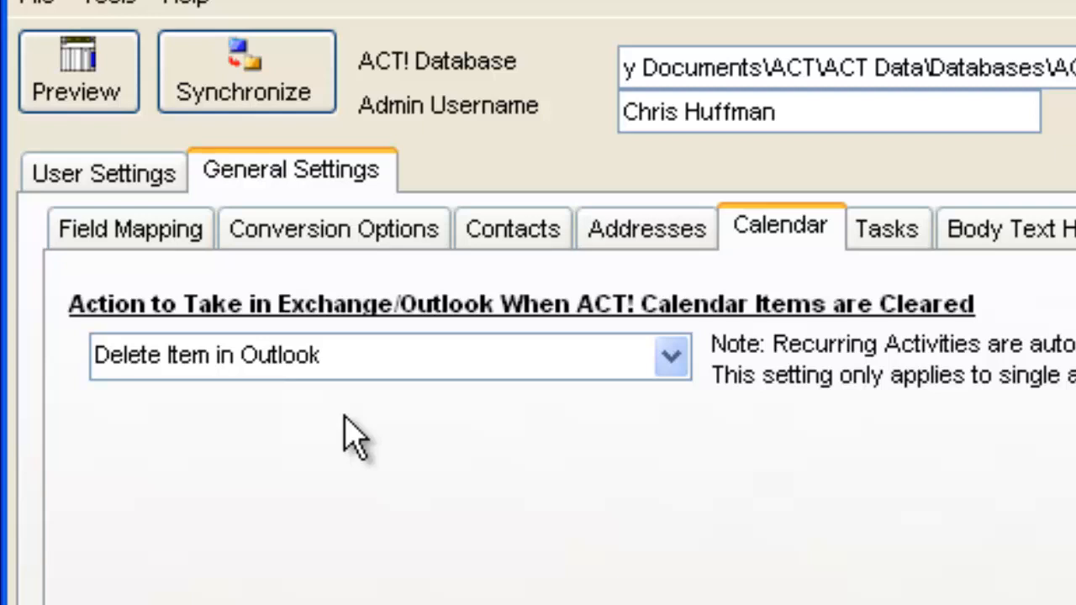
{"action": "left_click", "coordinate": [671, 360]}
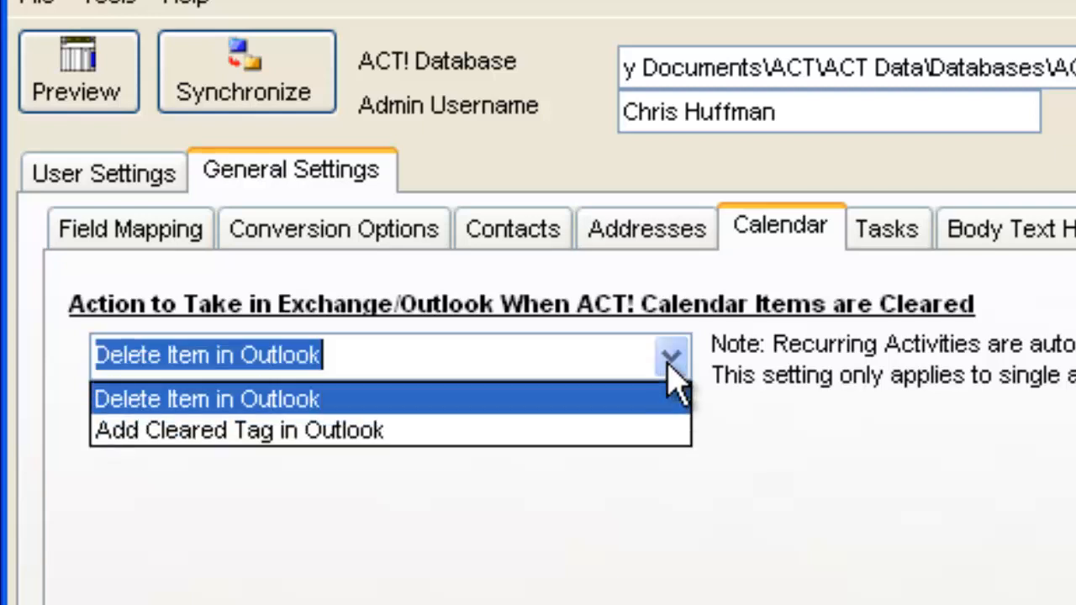
{"action": "left_click", "coordinate": [600, 443]}
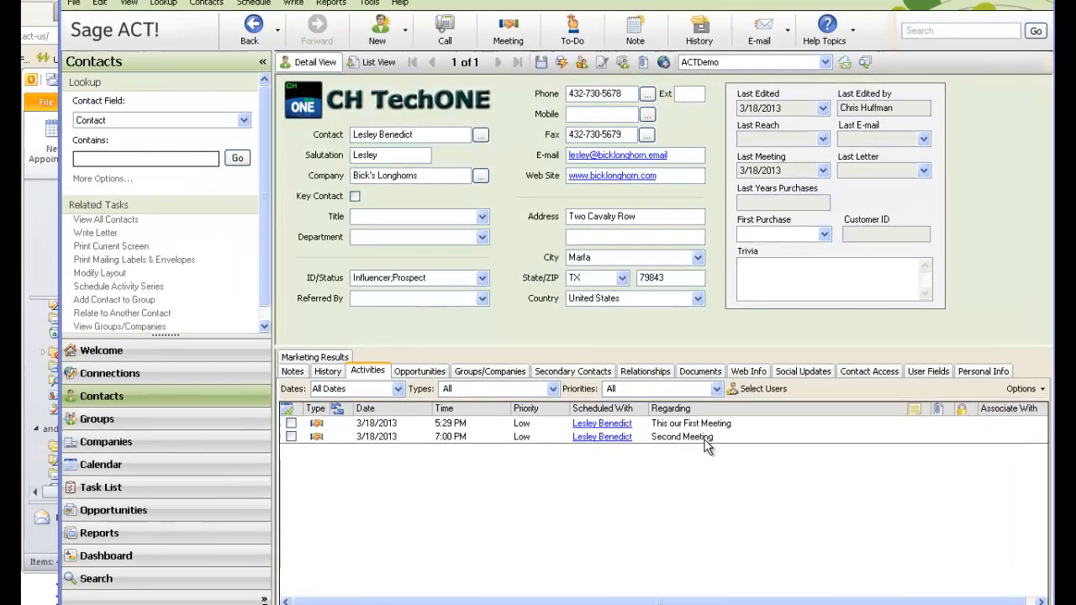
Step: Compare the "This our First Meeting" and "Second Meeting" activities in Sage ACT! with the same meetings on 3/18/2013 in the Outlook calendar
{"action": "left_click", "coordinate": [696, 426]}
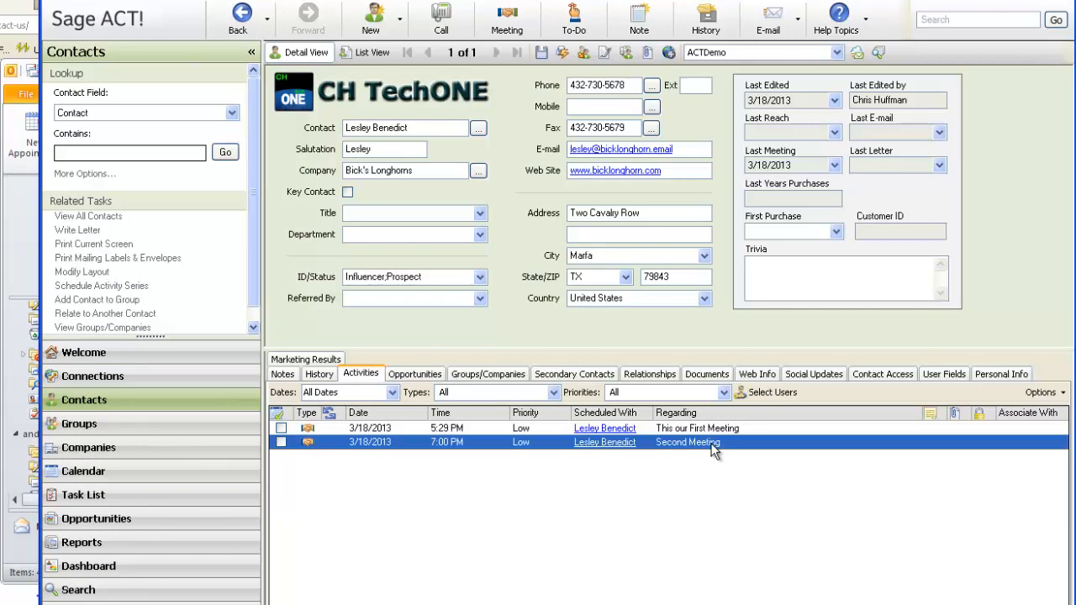
{"action": "left_click", "coordinate": [711, 428]}
{"action": "left_click", "coordinate": [704, 439]}
{"action": "left_click", "coordinate": [714, 604]}
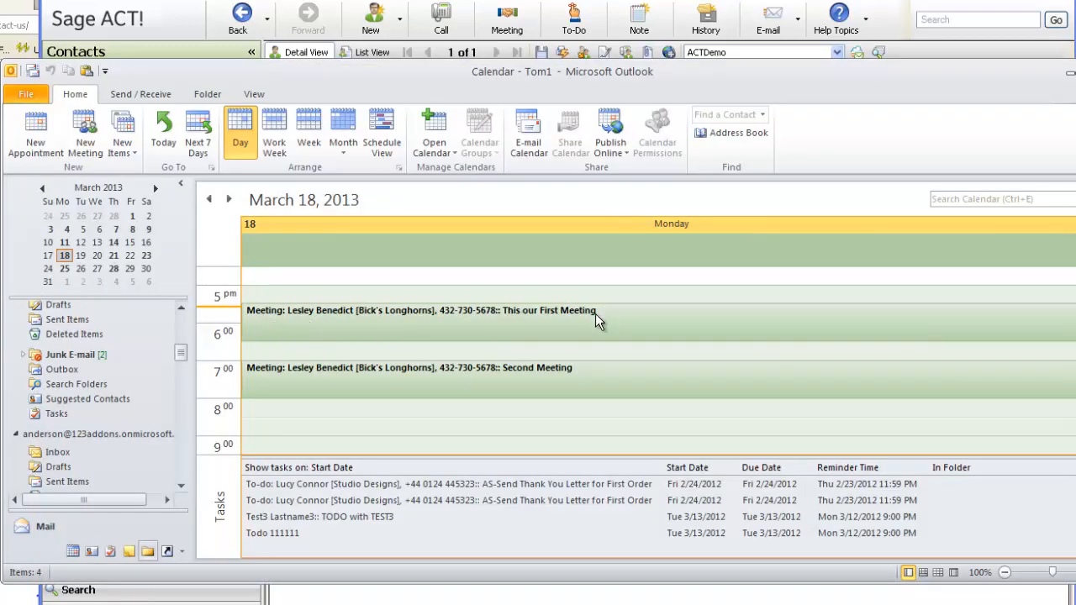
{"action": "left_click", "coordinate": [514, 377]}
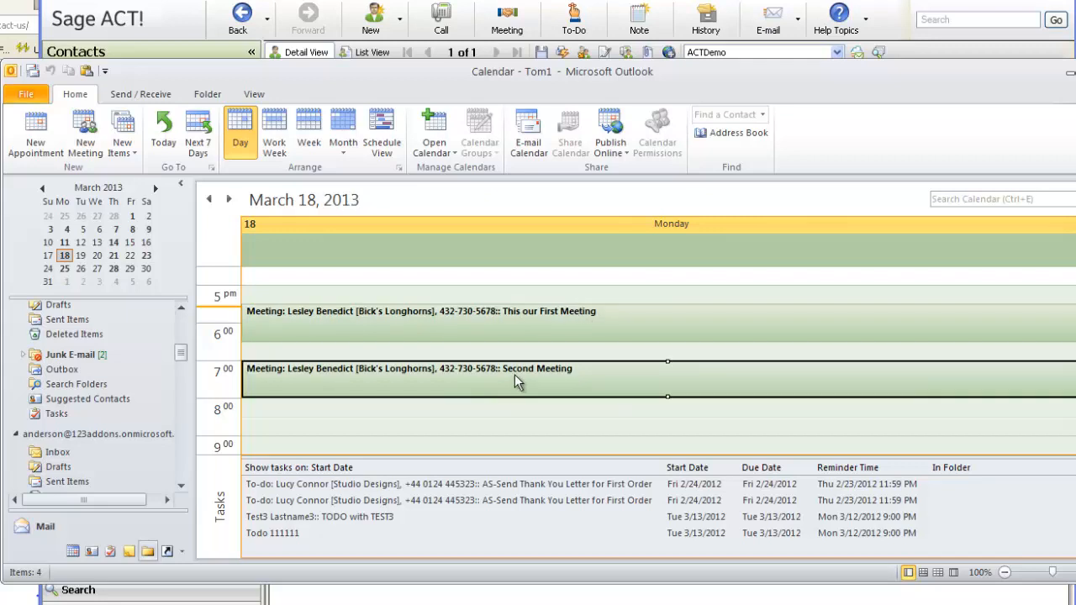
{"action": "left_click", "coordinate": [537, 316]}
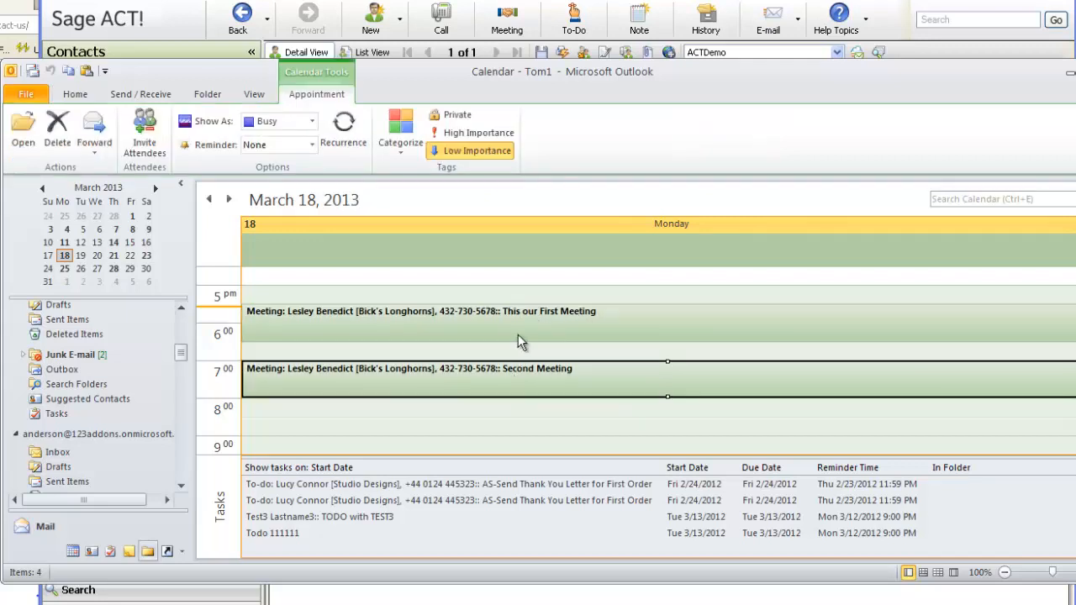
{"action": "left_click", "coordinate": [502, 376]}
{"action": "left_click", "coordinate": [510, 323]}
{"action": "left_click", "coordinate": [506, 378]}
{"action": "left_click", "coordinate": [504, 338]}
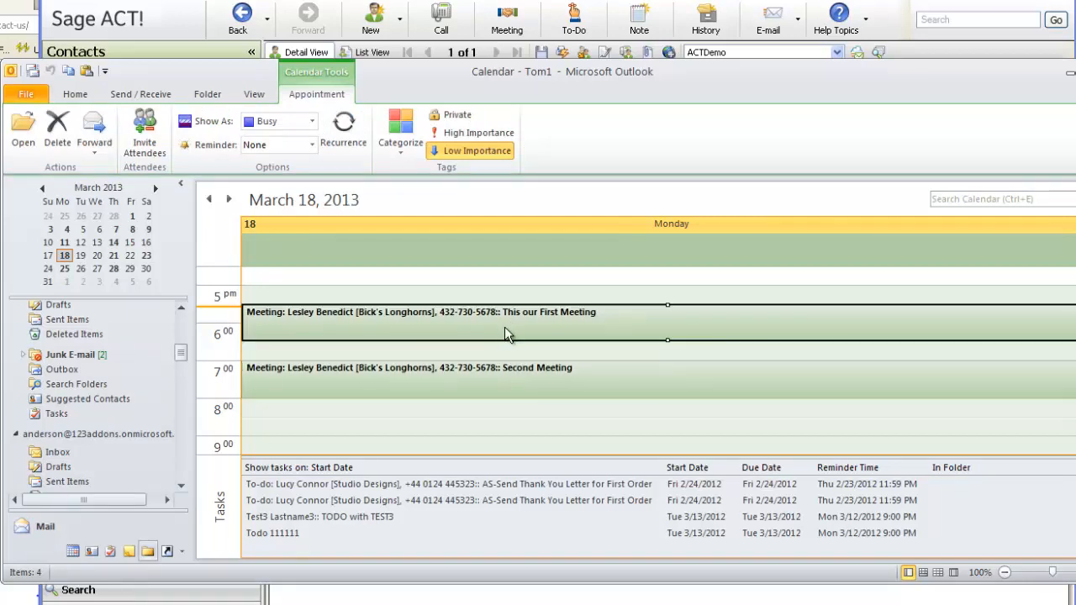
{"action": "left_click", "coordinate": [507, 387]}
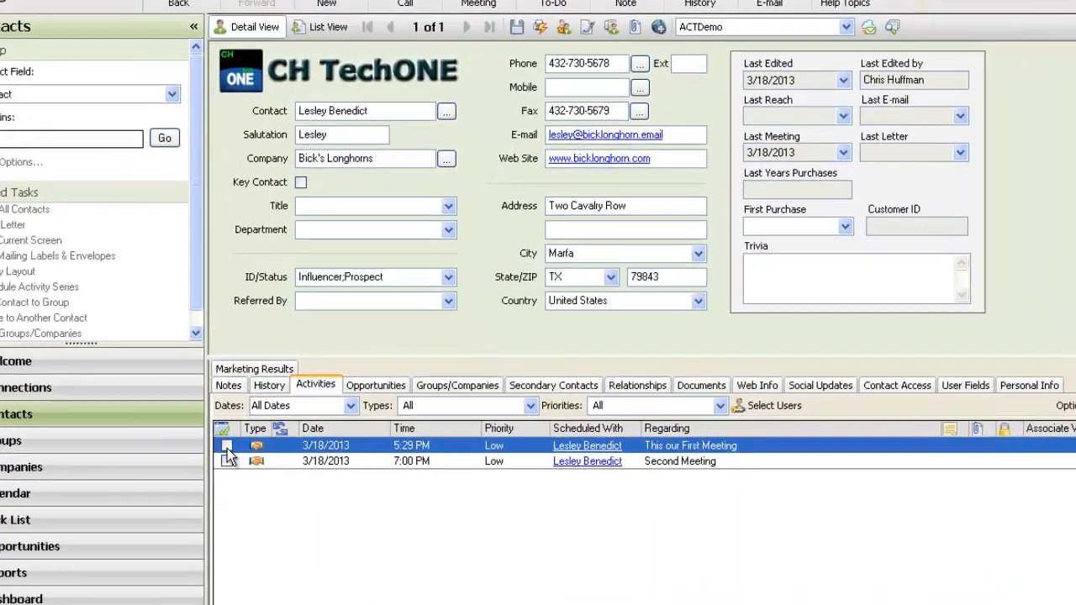
Step: In Sage ACT!, clear the 5:29 PM meeting with the regarding text "This our First Meeting: Great Stuff", and check it in the Outlook calendar
{"action": "left_click", "coordinate": [227, 448]}
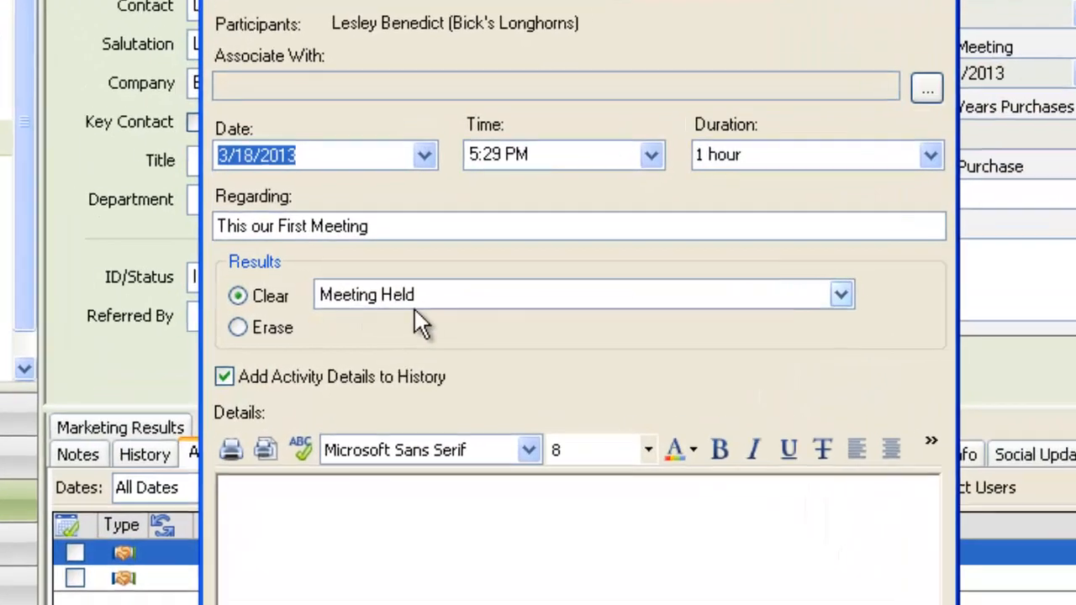
{"action": "left_click", "coordinate": [434, 227]}
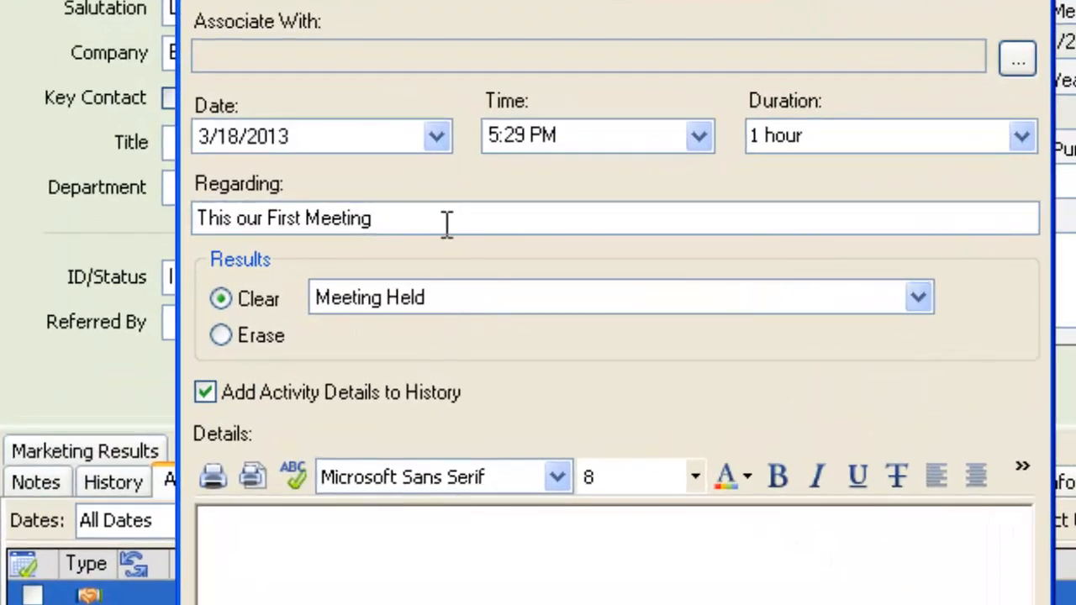
{"action": "type", "text": ": "}
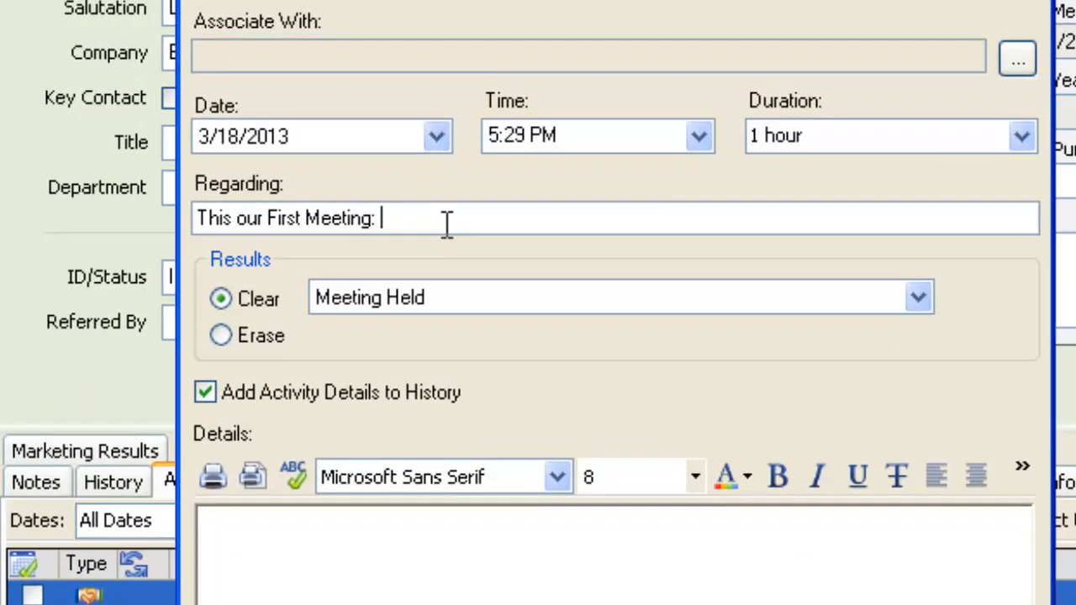
{"action": "type", "text": "Great Stuff"}
{"action": "key", "text": "Return"}
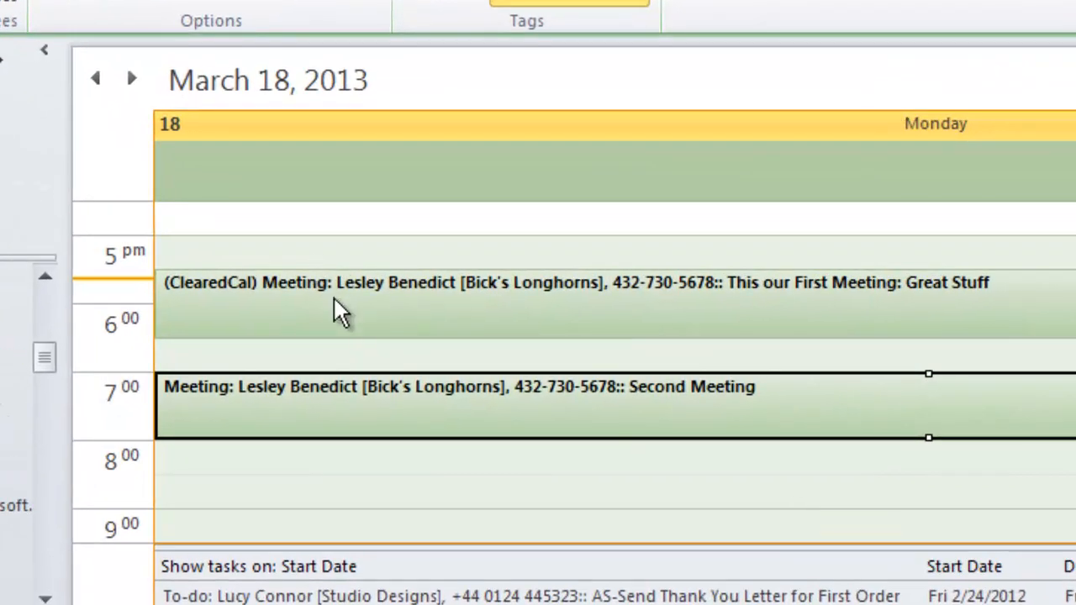
{"action": "left_click", "coordinate": [334, 299]}
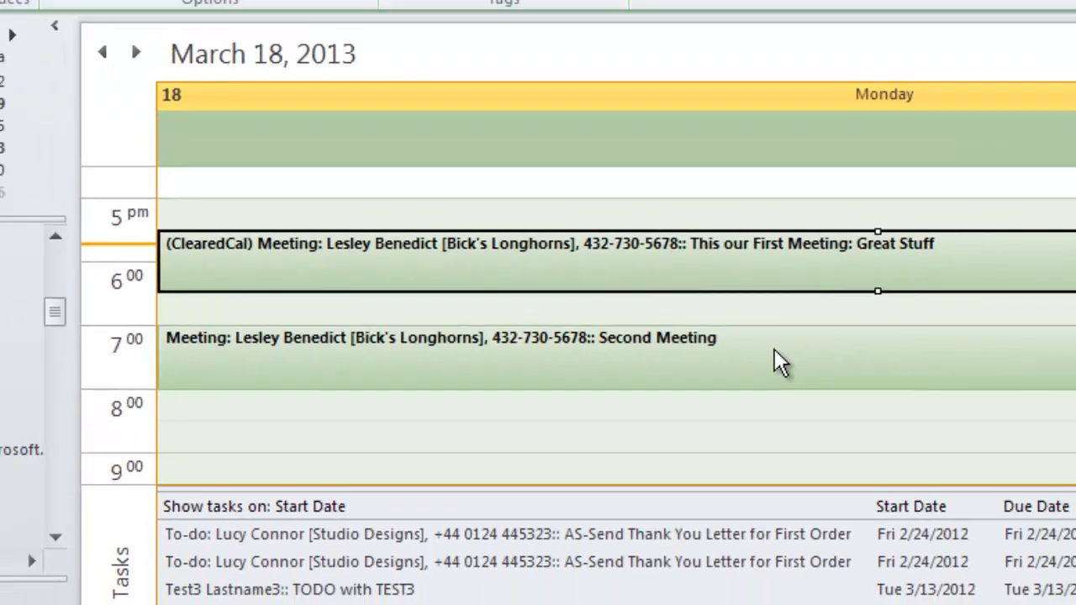
Step: Open the 7:00 PM "Second Meeting" in Outlook, prefix its subject with "(ClearedCal)", and save and close it
{"action": "double_click", "coordinate": [1060, 374]}
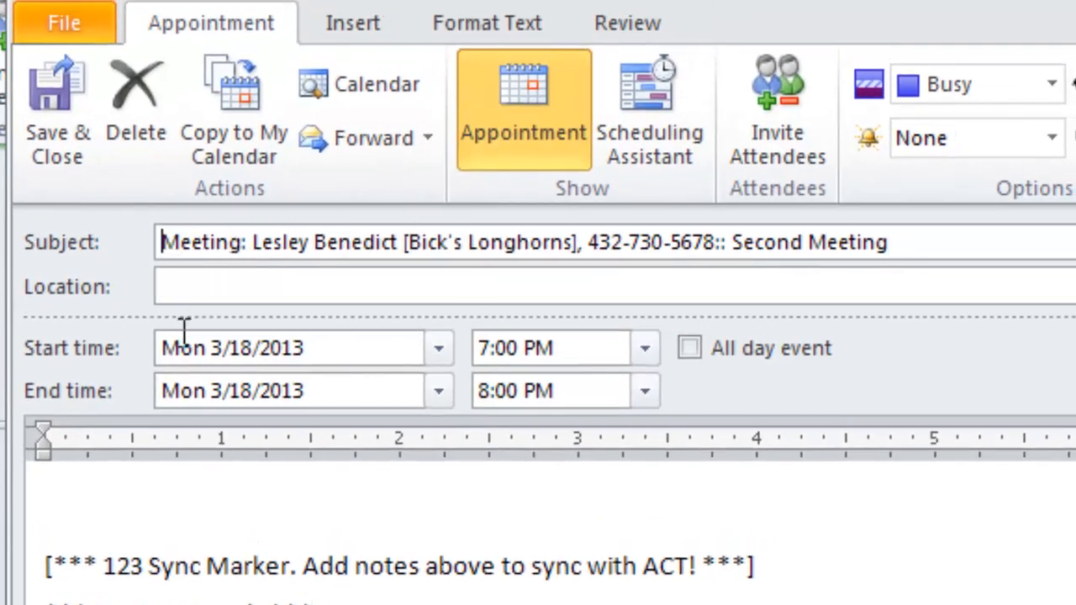
{"action": "type", "text": "(Clea"}
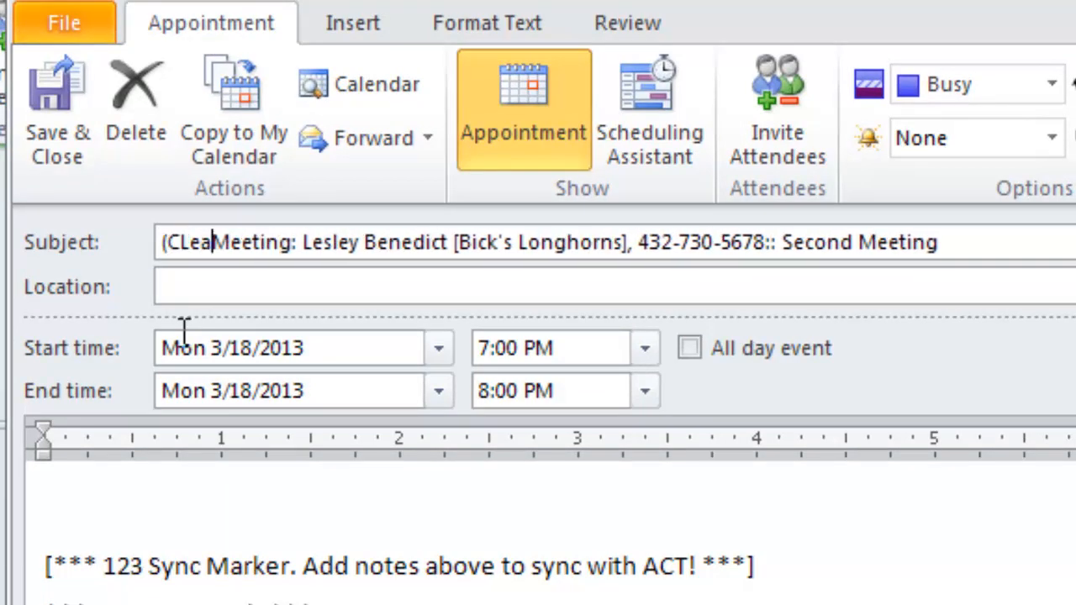
{"action": "key", "text": "BackSpace"}
{"action": "key", "text": "BackSpace"}
{"action": "key", "text": "BackSpace"}
{"action": "type", "text": "leare"}
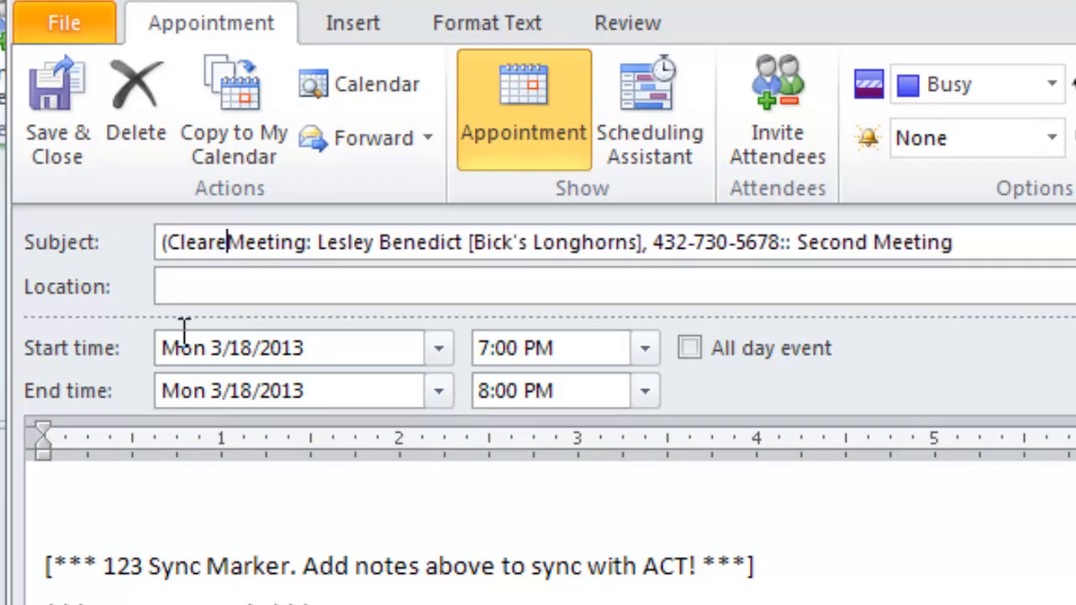
{"action": "type", "text": "dCal"}
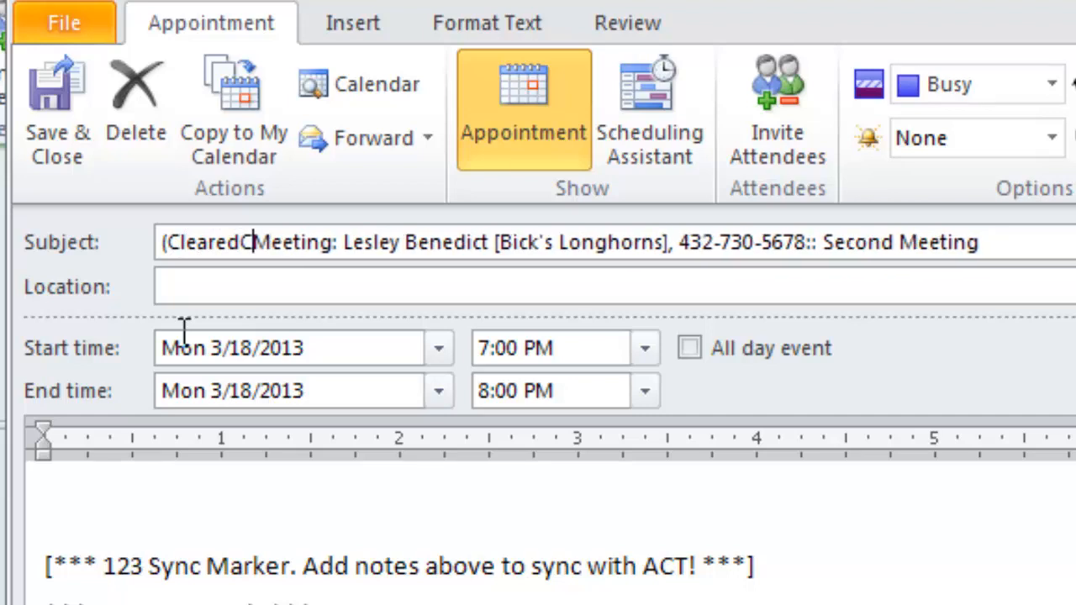
{"action": "type", "text": ")"}
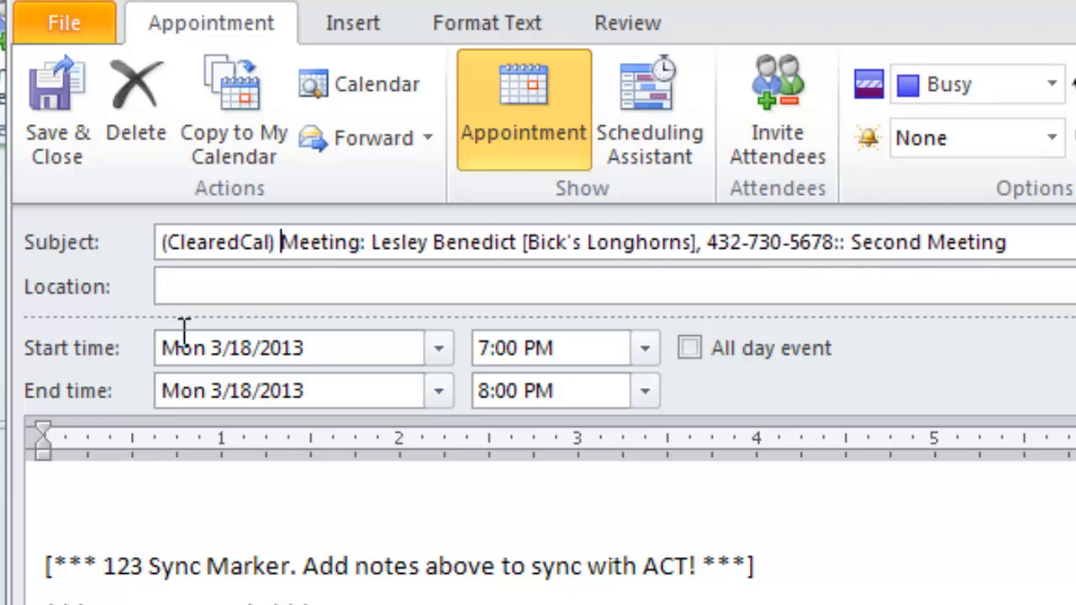
{"action": "left_click", "coordinate": [41, 143]}
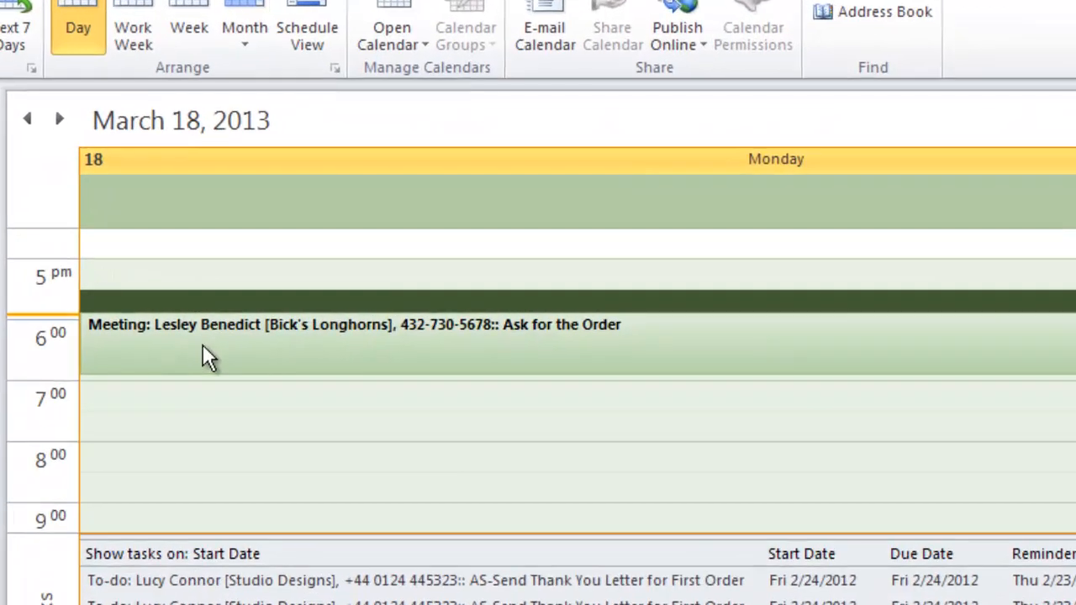
Step: Open the 5:53 PM "Ask for the Order" meeting in Outlook and prefix its subject with "(ClearCal)"
{"action": "left_click", "coordinate": [320, 327]}
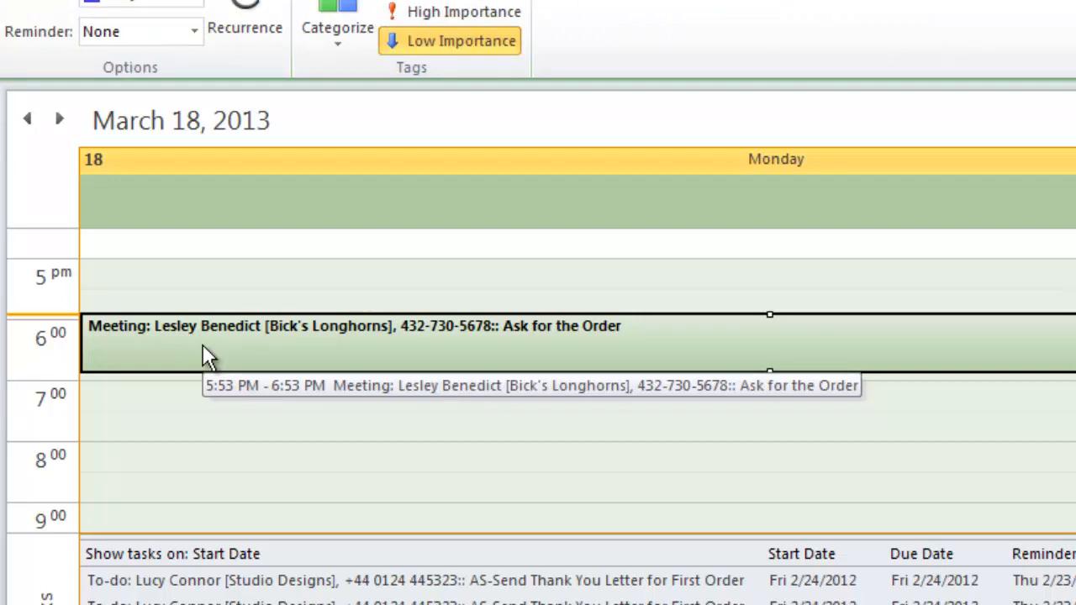
{"action": "double_click", "coordinate": [203, 343]}
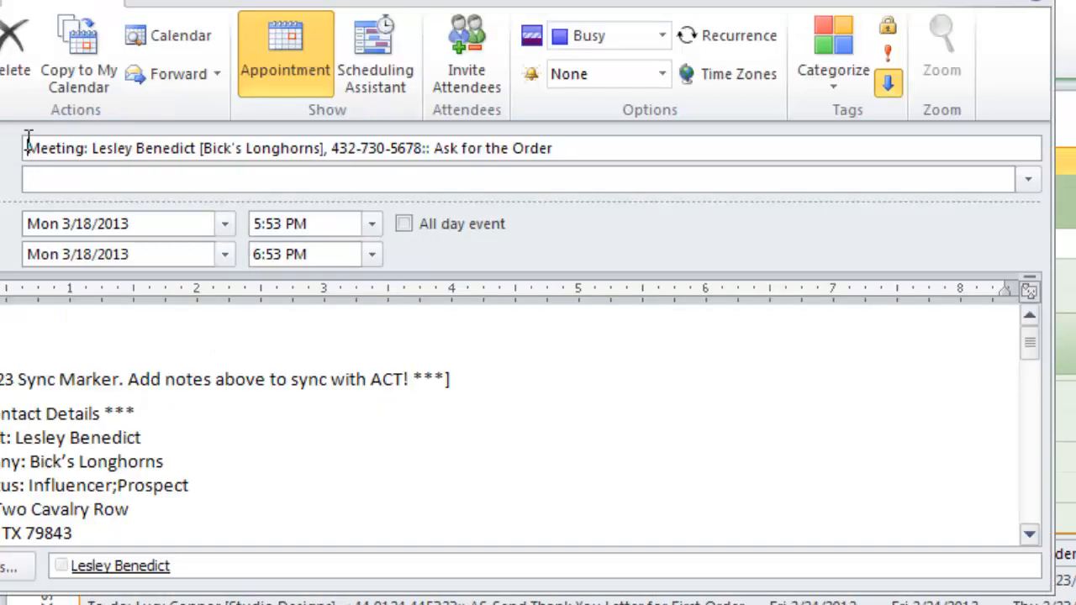
{"action": "type", "text": "9C"}
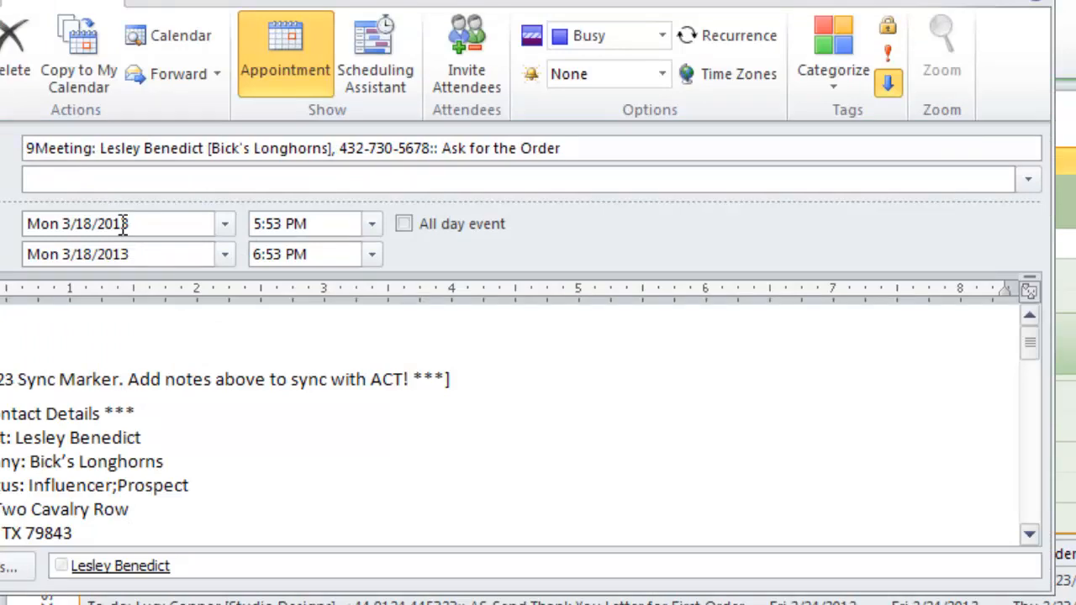
{"action": "key", "text": "BackSpace"}
{"action": "key", "text": "BackSpace"}
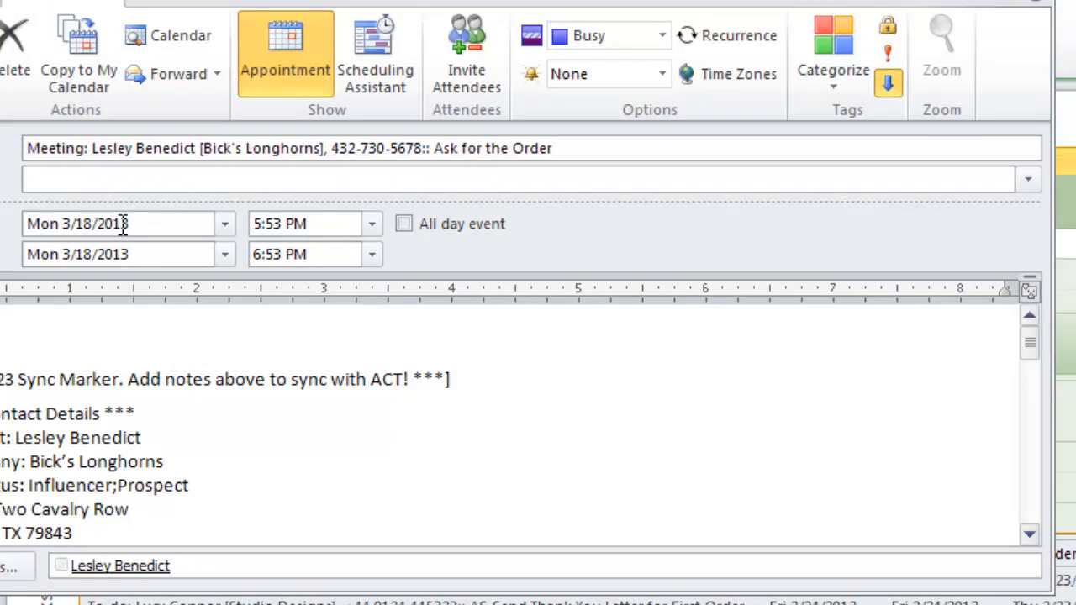
{"action": "type", "text": "(Clear"}
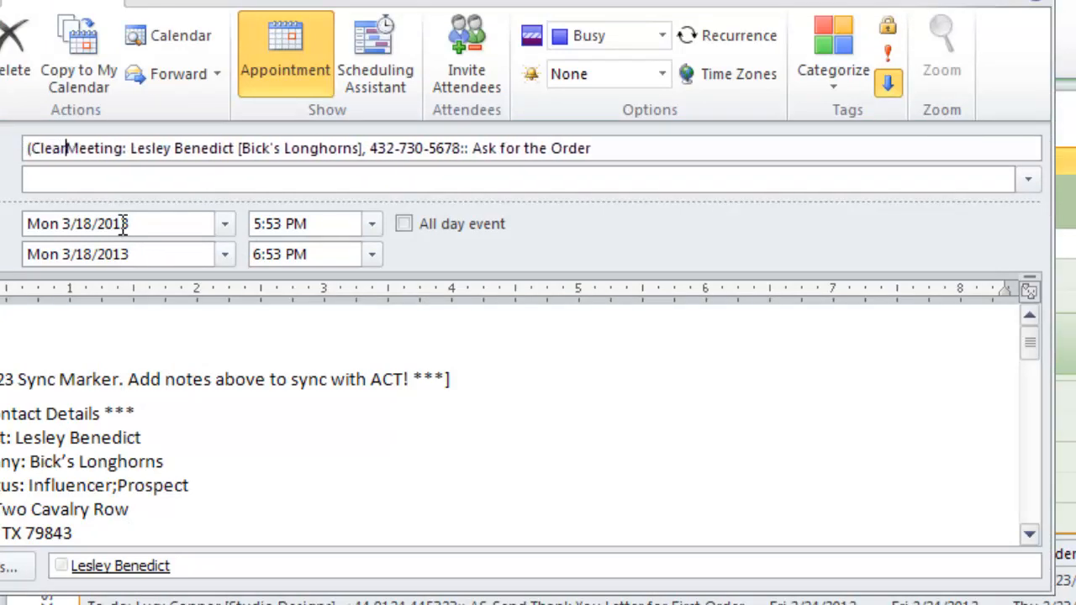
{"action": "type", "text": "Cal)"}
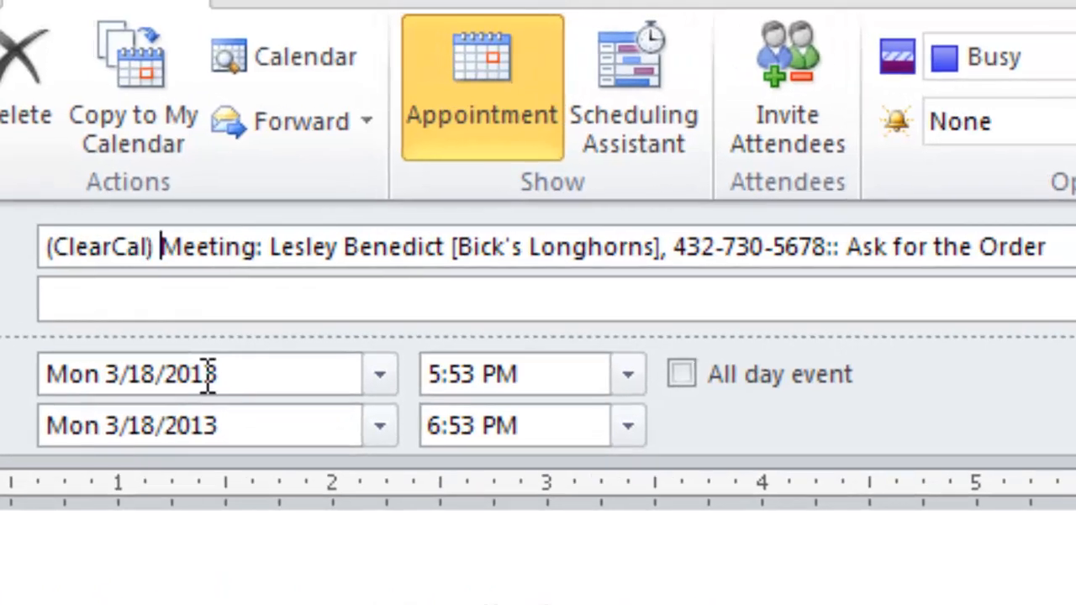
Step: Replace "Ask for the Order" in the meeting's subject with "We got the order and the customer paid for it!!!", and save and close the meeting
{"action": "key", "text": "ctrl+Right"}
{"action": "key", "text": "ctrl+Right"}
{"action": "key", "text": "ctrl+Right"}
{"action": "key", "text": "ctrl+Right"}
{"action": "key", "text": "ctrl+Right"}
{"action": "key", "text": "ctrl+Right"}
{"action": "key", "text": "ctrl+Right"}
{"action": "key", "text": "ctrl+Right"}
{"action": "key", "text": "ctrl+Right"}
{"action": "key", "text": "ctrl+Right"}
{"action": "key", "text": "ctrl+Right"}
{"action": "key", "text": "ctrl+Right"}
{"action": "key", "text": "ctrl+Right"}
{"action": "key", "text": "ctrl+Right"}
{"action": "key", "text": "ctrl+Right"}
{"action": "key", "text": "ctrl+Right"}
{"action": "key", "text": "ctrl+Right"}
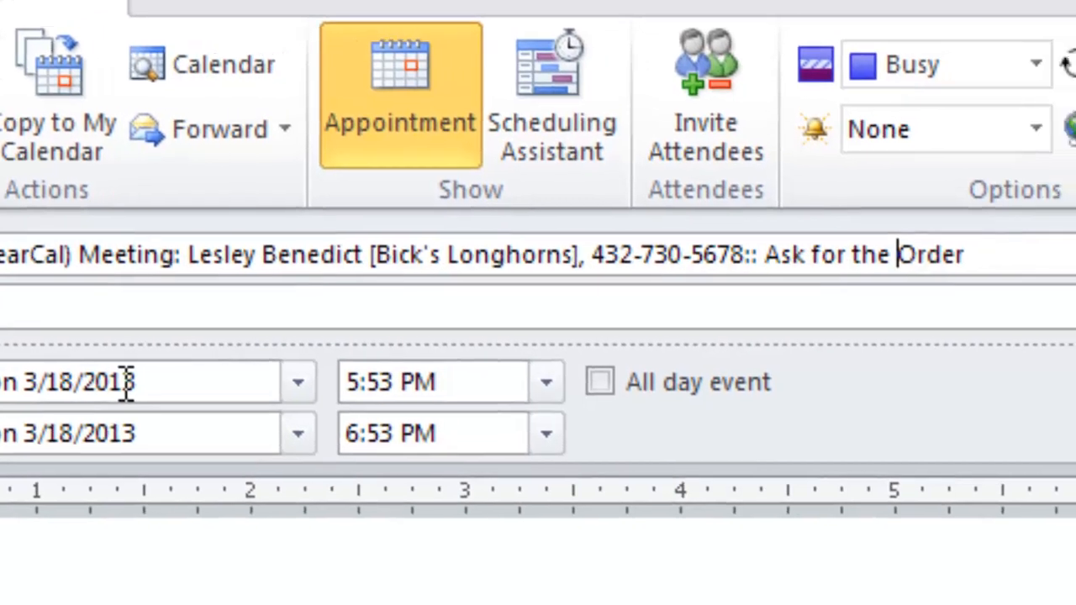
{"action": "key", "text": "ctrl+shift+Left"}
{"action": "key", "text": "ctrl+shift+Left"}
{"action": "key", "text": "ctrl+shift+Left"}
{"action": "key", "text": "ctrl+shift+Left"}
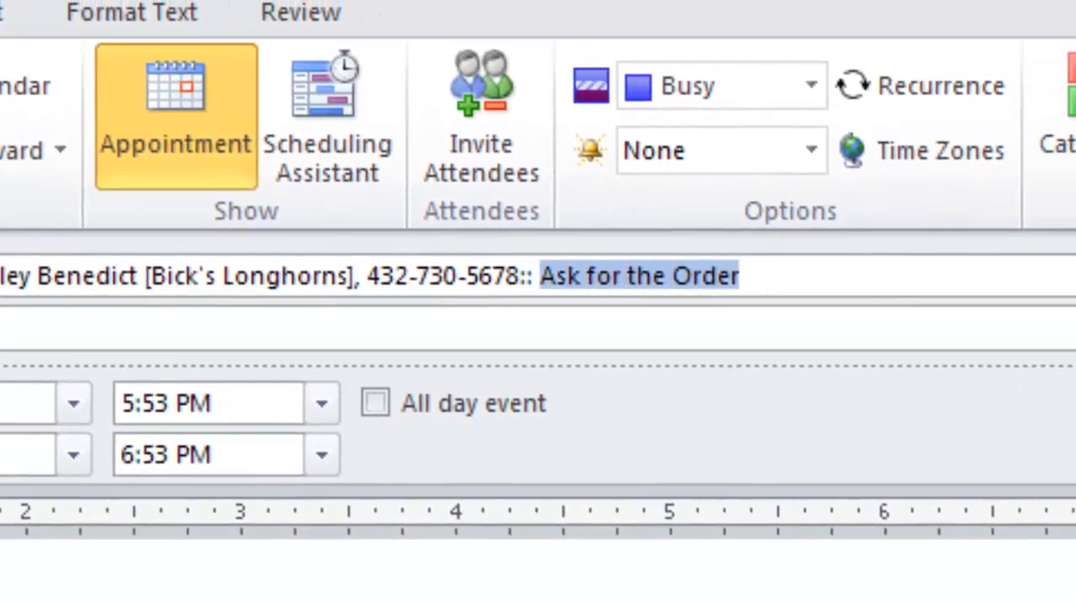
{"action": "type", "text": "We got "}
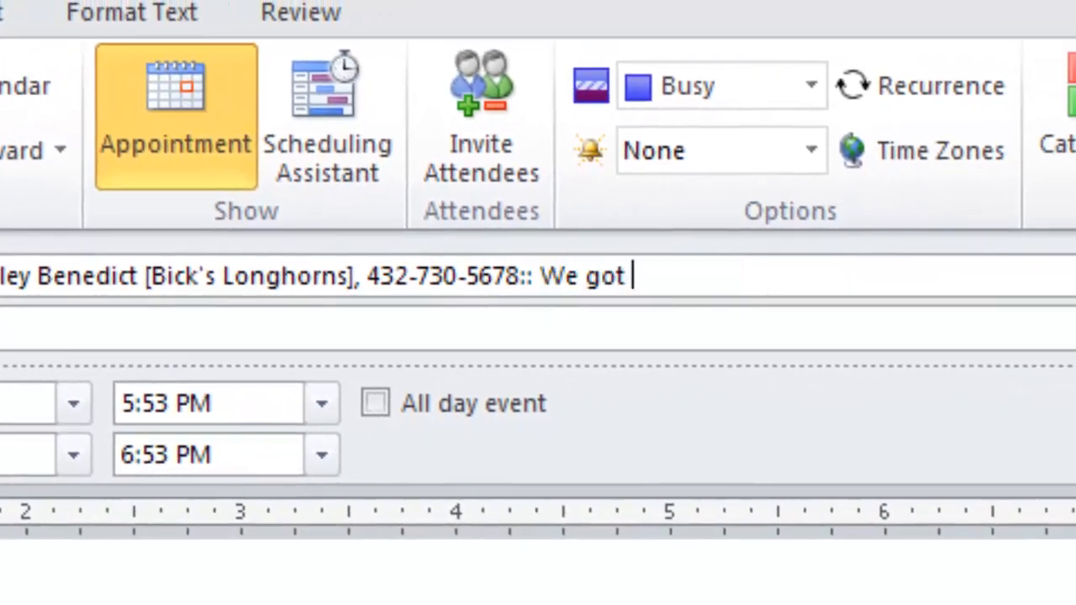
{"action": "type", "text": "the order and "}
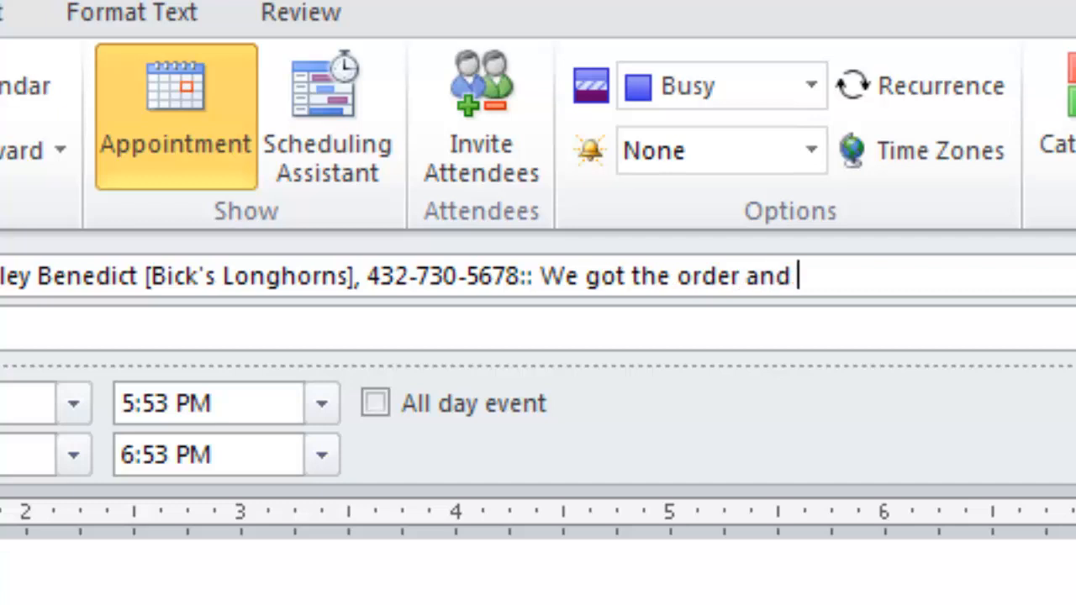
{"action": "type", "text": "the customer paif"}
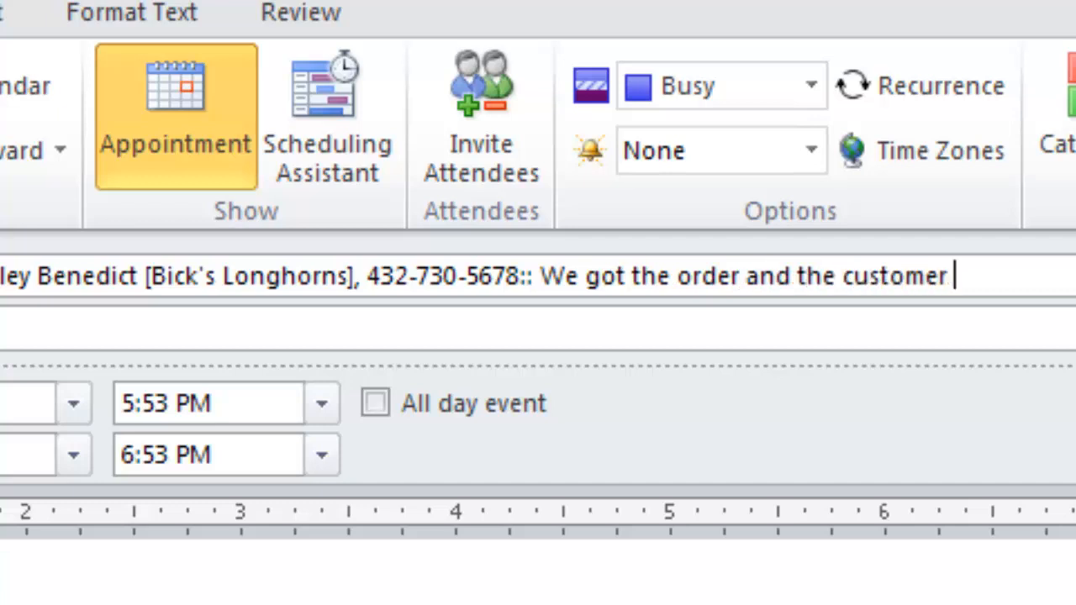
{"action": "key", "text": "BackSpace"}
{"action": "key", "text": "BackSpace"}
{"action": "type", "text": "d "}
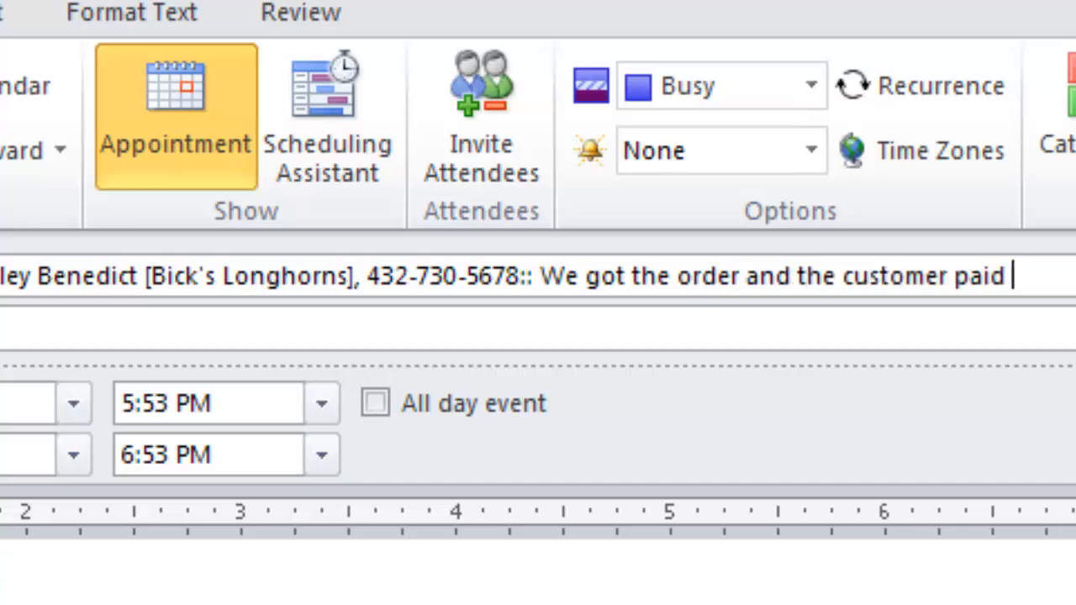
{"action": "type", "text": "for it!"}
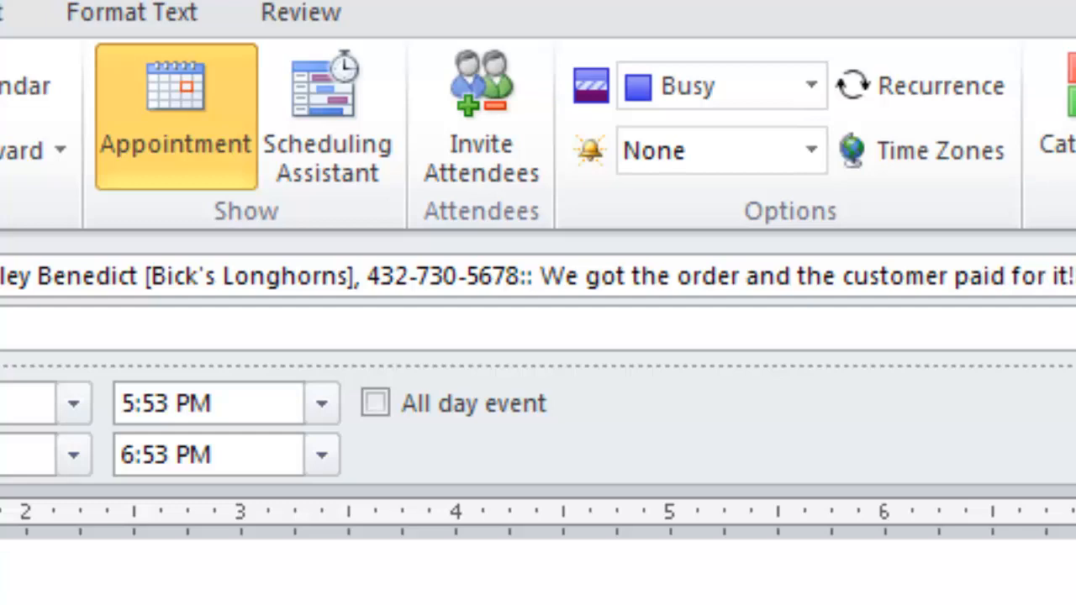
{"action": "key", "text": "alt+s"}
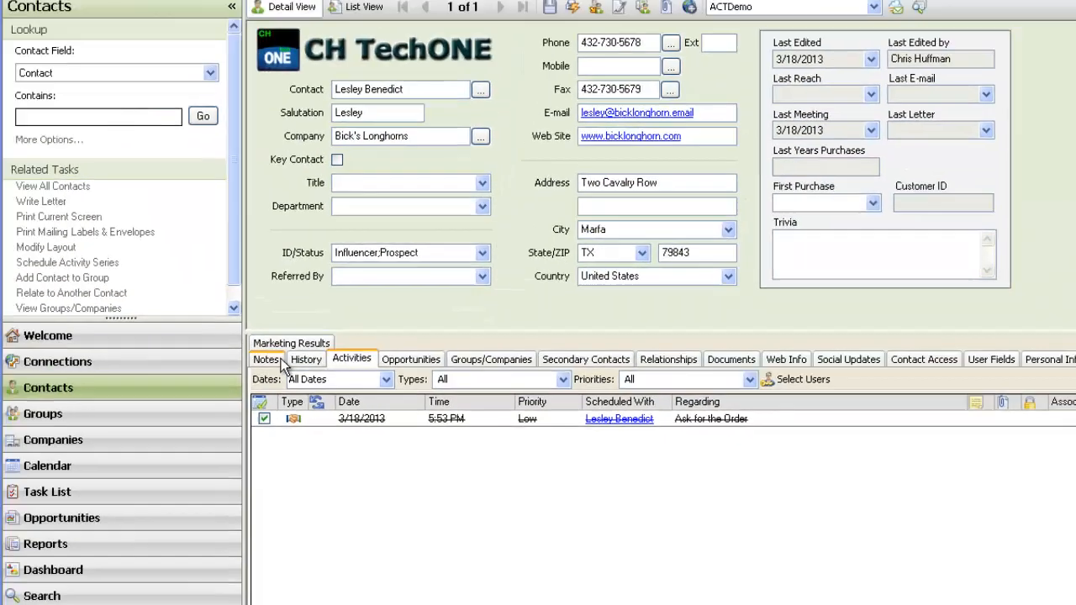
Step: Open the contact's History in Sage ACT! and examine the details text of the "Ask for the Order" record
{"action": "left_click", "coordinate": [34, 154]}
{"action": "left_click", "coordinate": [122, 153]}
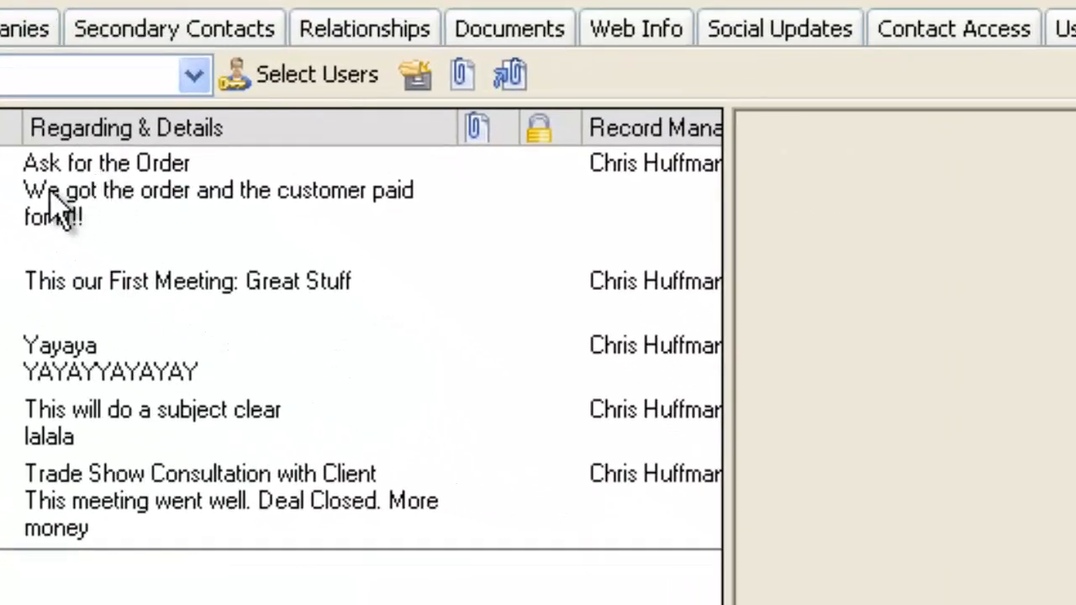
{"action": "left_click", "coordinate": [58, 206]}
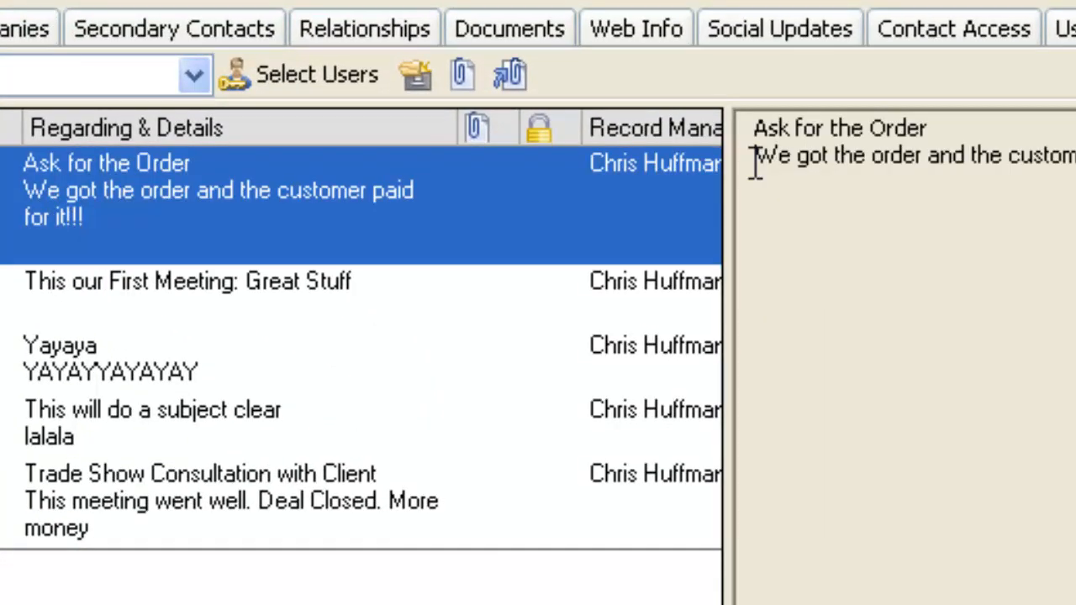
{"action": "left_click_drag", "start_coordinate": [754, 160], "coordinate": [1075, 171]}
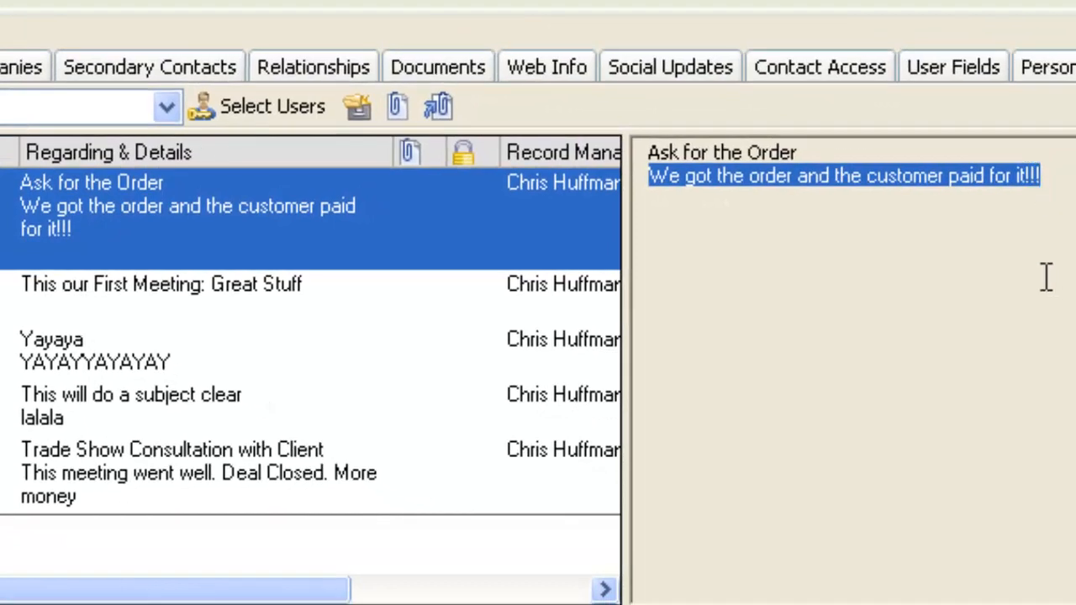